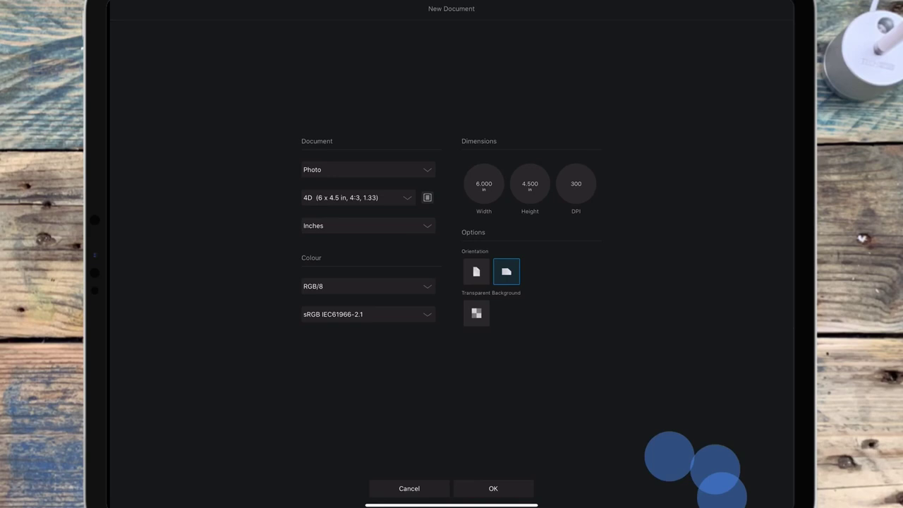
# - Create the new blank 6 × 4.5 in, 300 DPI document
pyautogui.click(507, 485)
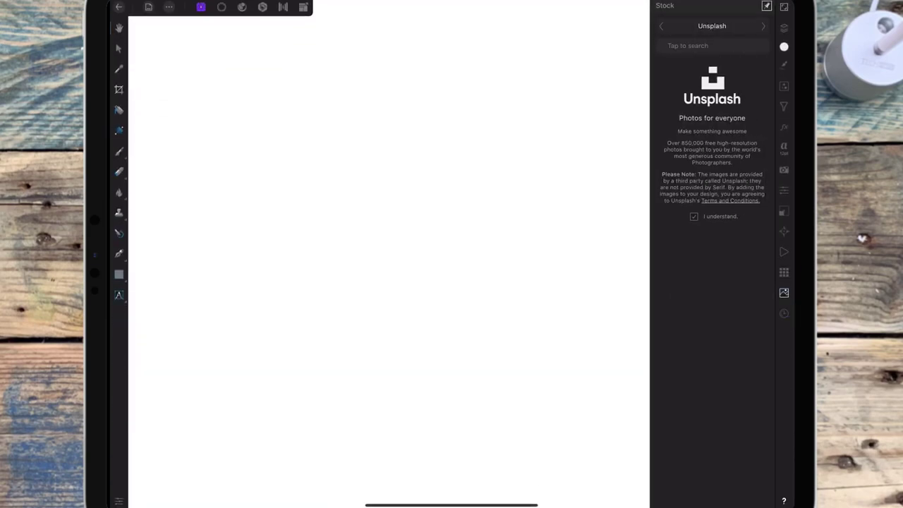
# - Search Pexels stock for 'clouds' and drag a pink-purple cloud photo onto the canvas
pyautogui.click(687, 45)
pyautogui.write('clo')
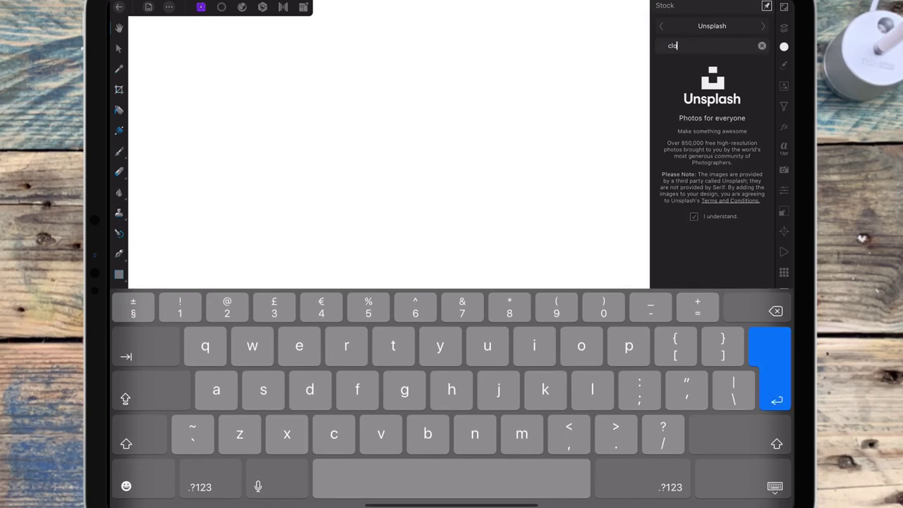
pyautogui.write('uds')
pyautogui.press('Return')
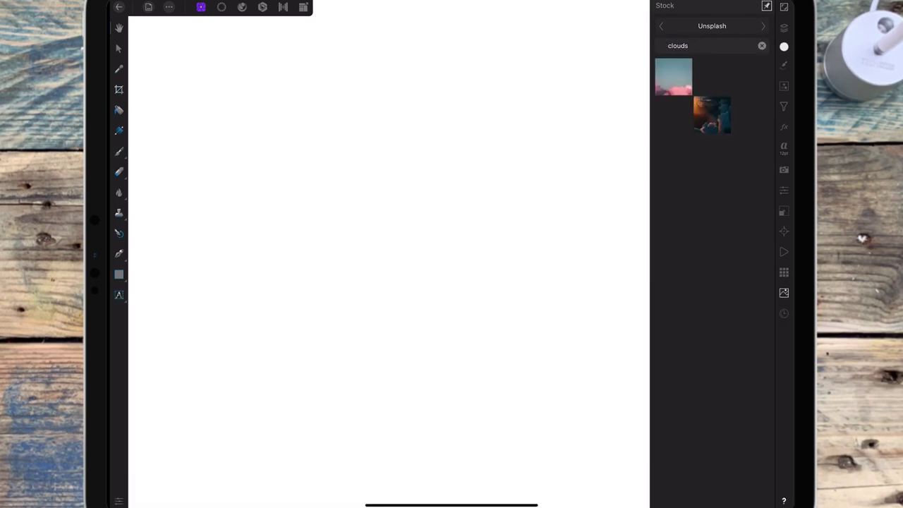
pyautogui.click(763, 26)
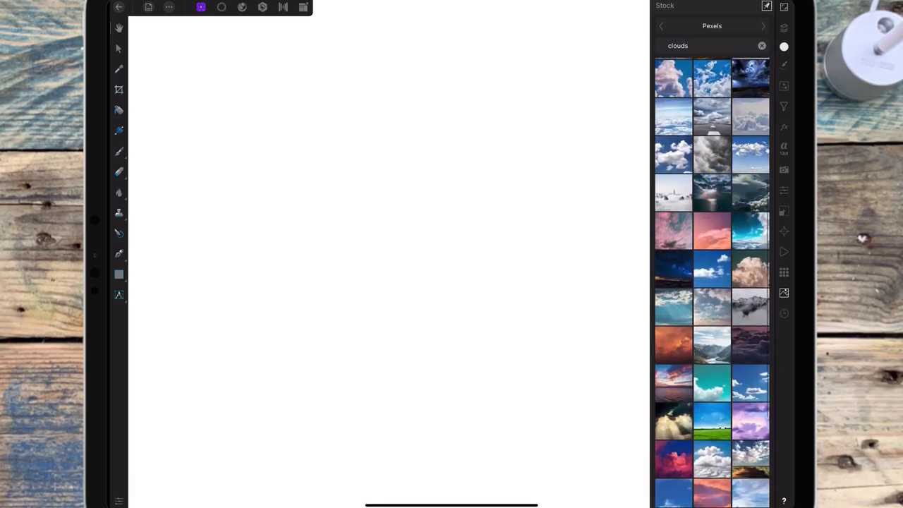
pyautogui.click(753, 343)
pyautogui.moveTo(754, 342); pyautogui.dragTo(513, 234)
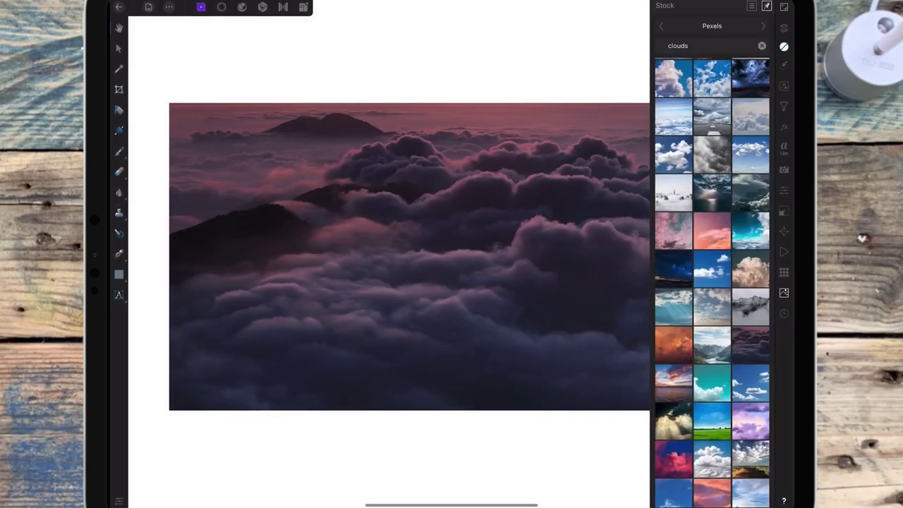
# - Scale the cloud photo up so it spans the full page width
pyautogui.click(784, 27)
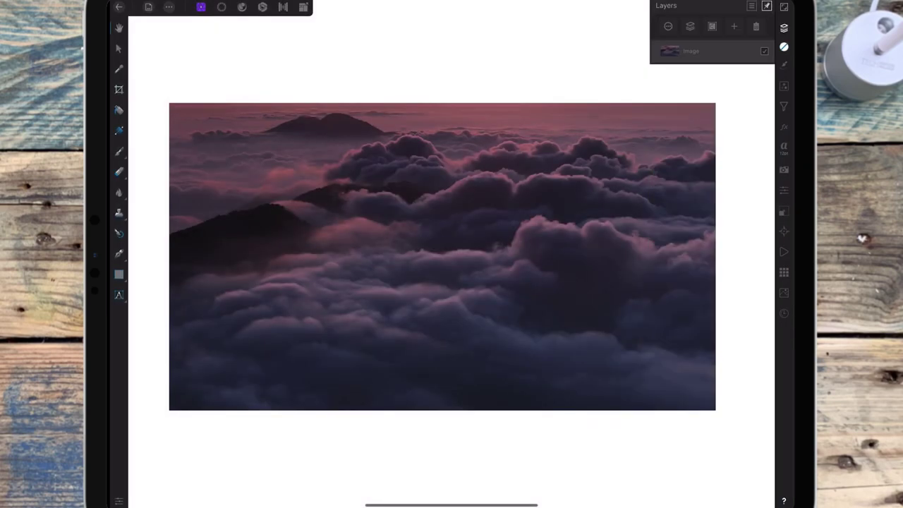
pyautogui.scroll(-3, 620, 204)
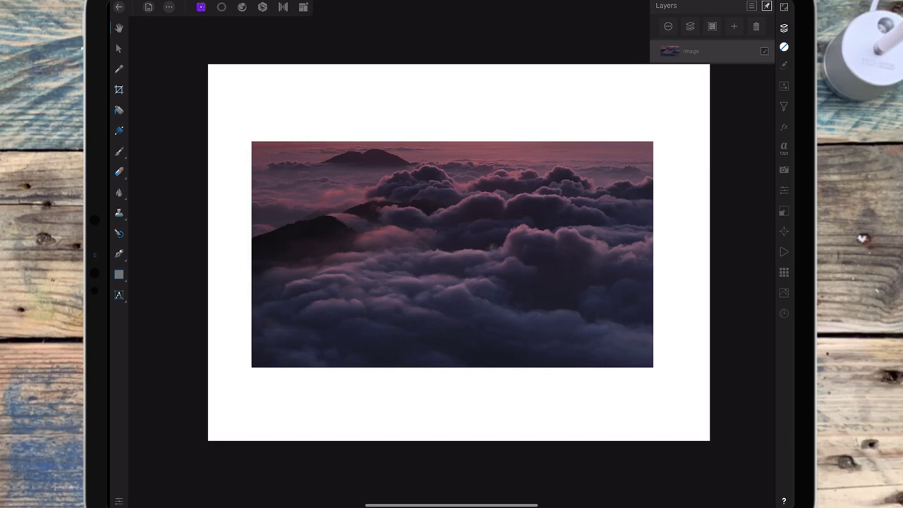
pyautogui.click(119, 48)
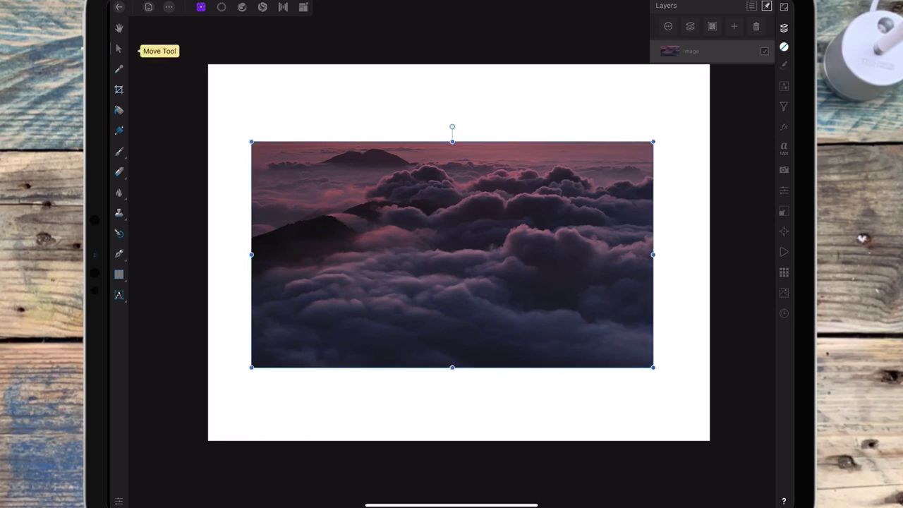
pyautogui.moveTo(653, 141)
pyautogui.mouseDown()
pyautogui.moveTo(695, 100)
pyautogui.moveTo(709, 109)
pyautogui.mouseUp()
pyautogui.moveTo(251, 367); pyautogui.dragTo(208, 392)
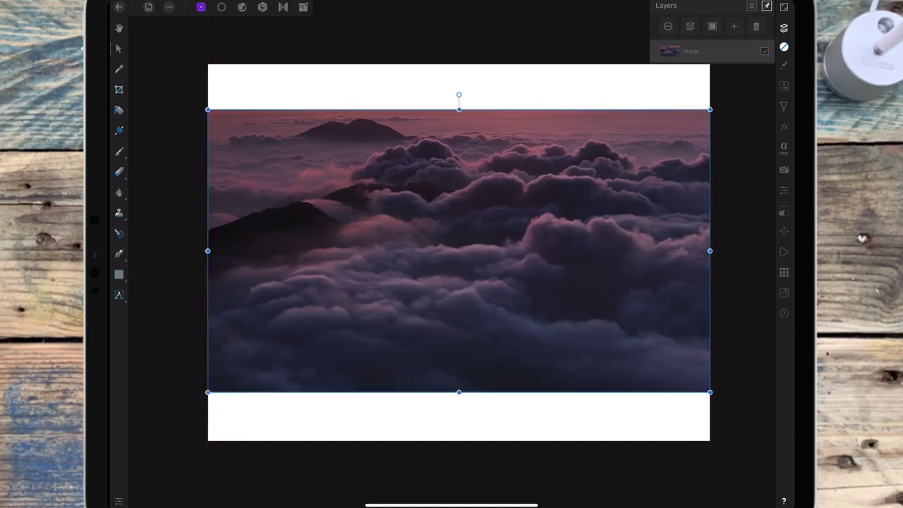
# - Crop the canvas top and bottom to the photo, removing the white strips
pyautogui.click(119, 89)
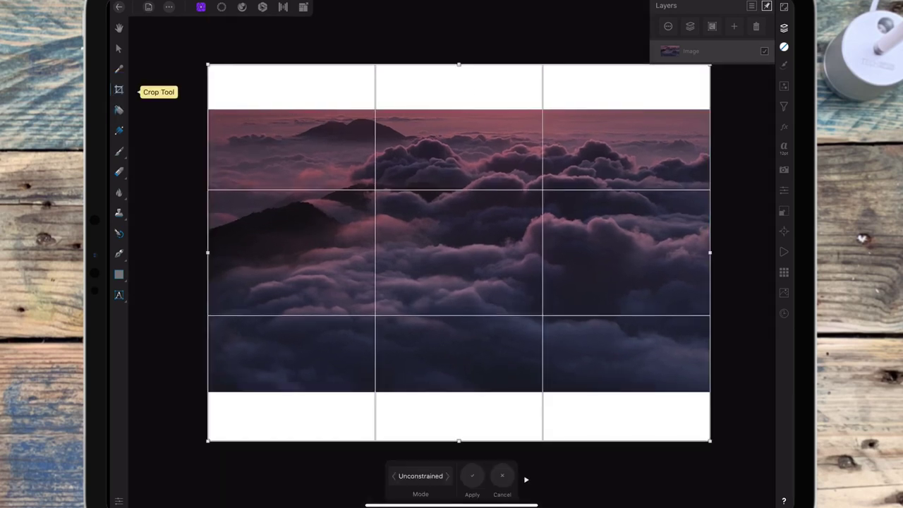
pyautogui.moveTo(458, 440); pyautogui.dragTo(463, 389)
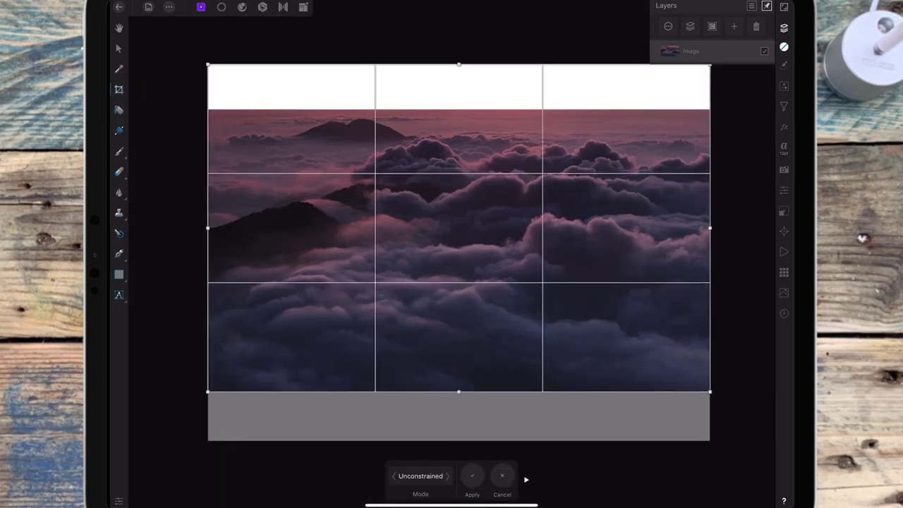
pyautogui.moveTo(459, 67); pyautogui.dragTo(455, 111)
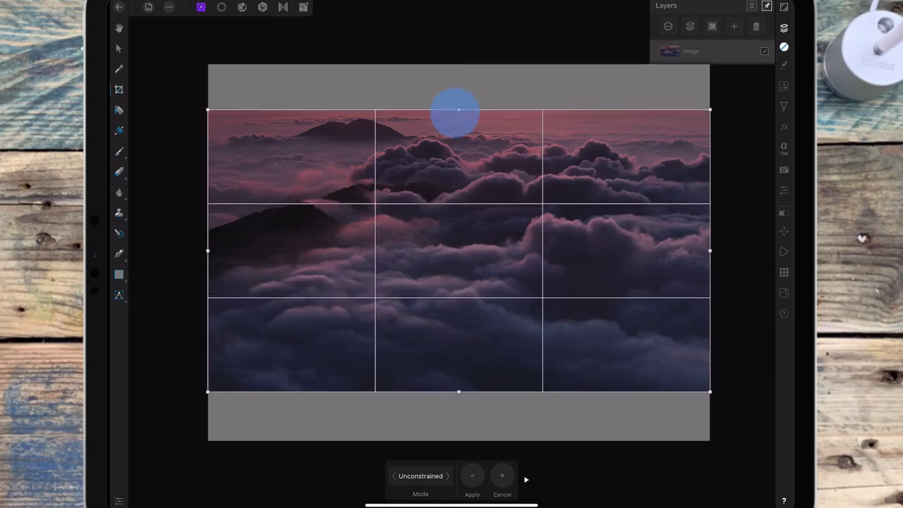
pyautogui.click(471, 475)
pyautogui.scroll(-3, 612, 266)
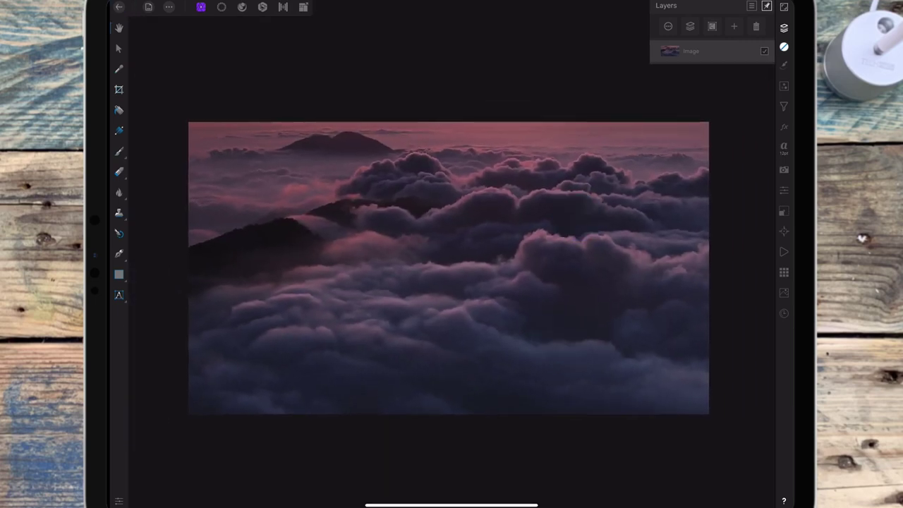
# - Resize the document to 2500 × 2500 px in Pixels units with aspect unlocked
pyautogui.click(148, 7)
pyautogui.click(177, 39)
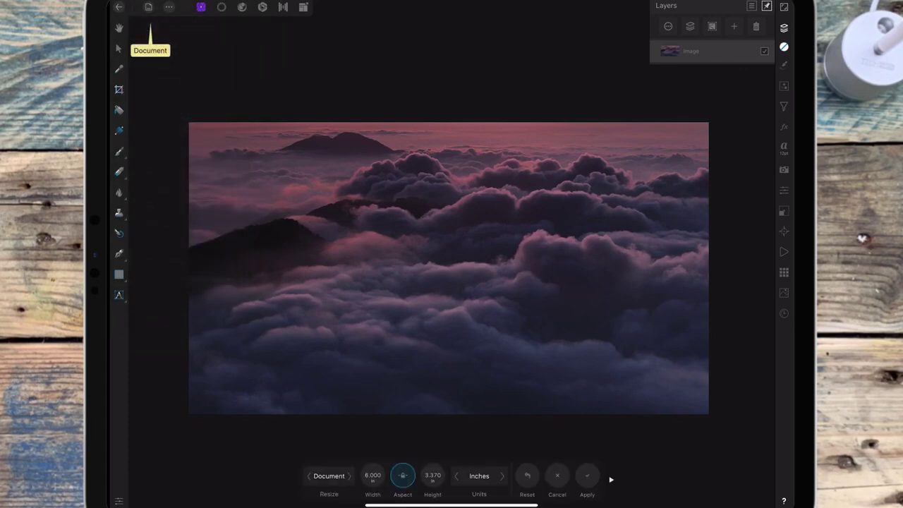
pyautogui.click(479, 475)
pyautogui.click(479, 344)
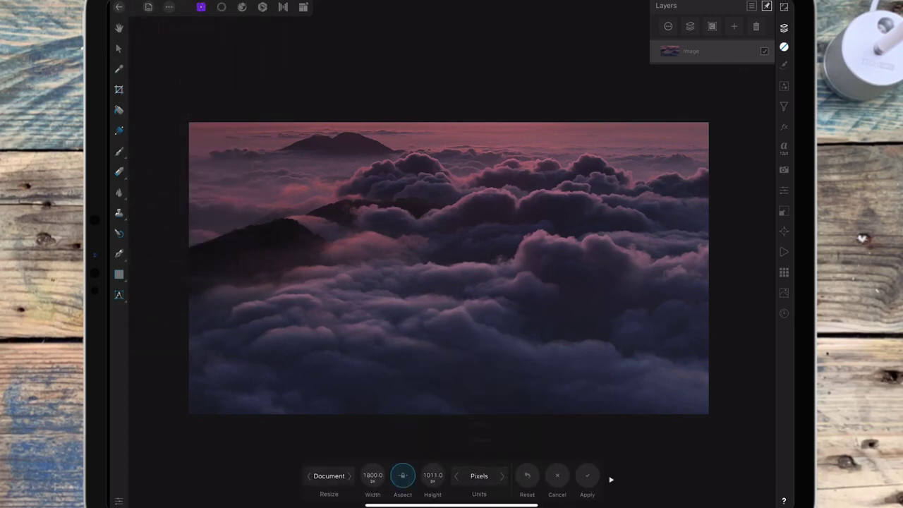
pyautogui.click(403, 476)
pyautogui.click(374, 475)
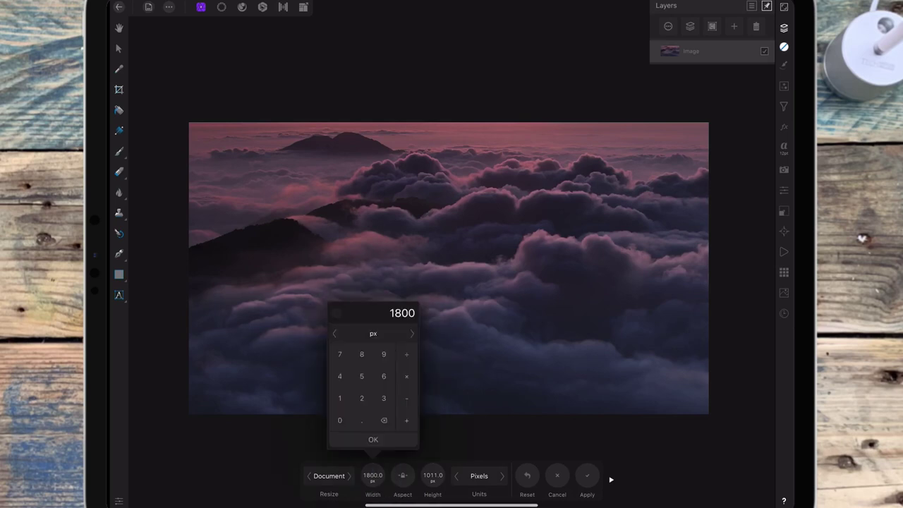
pyautogui.click(340, 420)
pyautogui.click(339, 419)
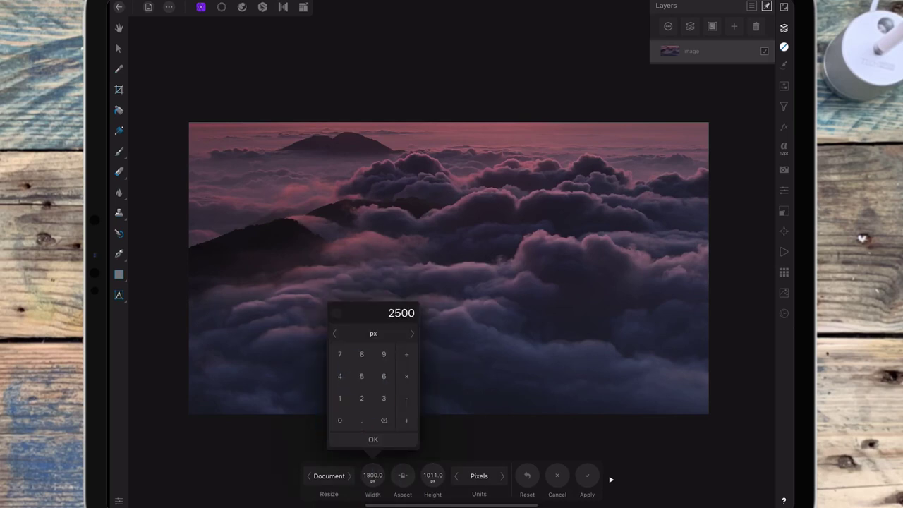
pyautogui.click(373, 439)
pyautogui.click(432, 474)
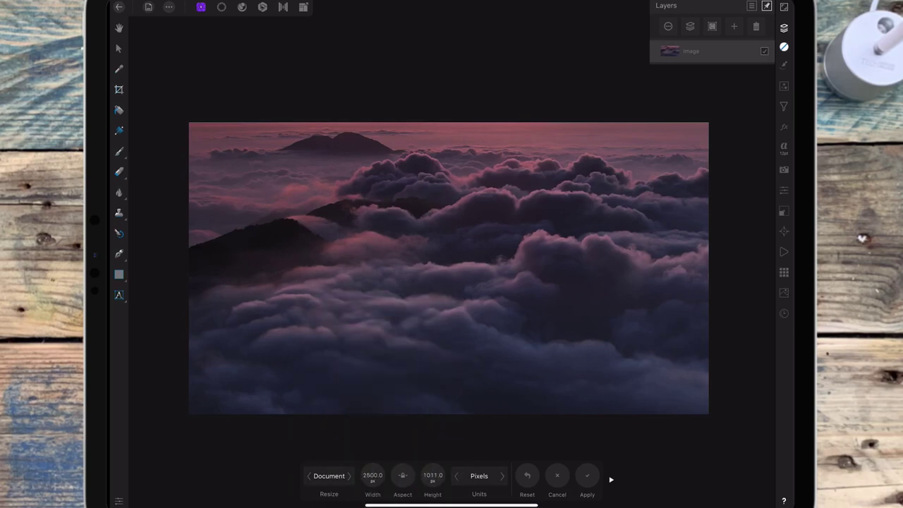
pyautogui.click(421, 398)
pyautogui.click(422, 376)
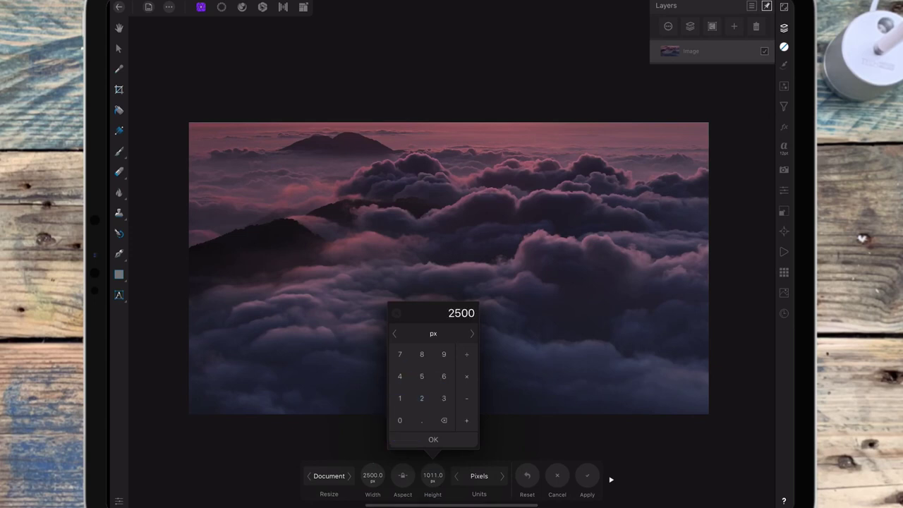
pyautogui.click(433, 438)
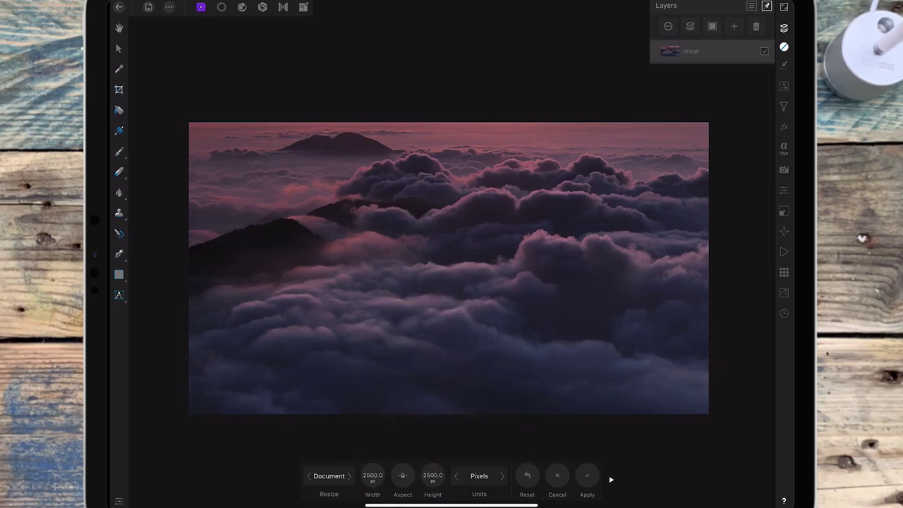
pyautogui.click(586, 474)
pyautogui.scroll(-3, 615, 316)
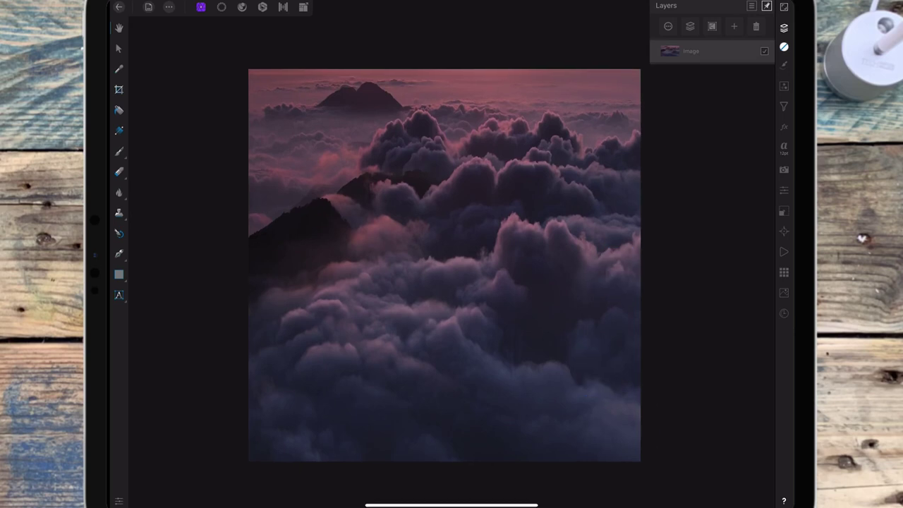
# - Duplicate the cloud photo layer
pyautogui.click(118, 48)
pyautogui.click(493, 286)
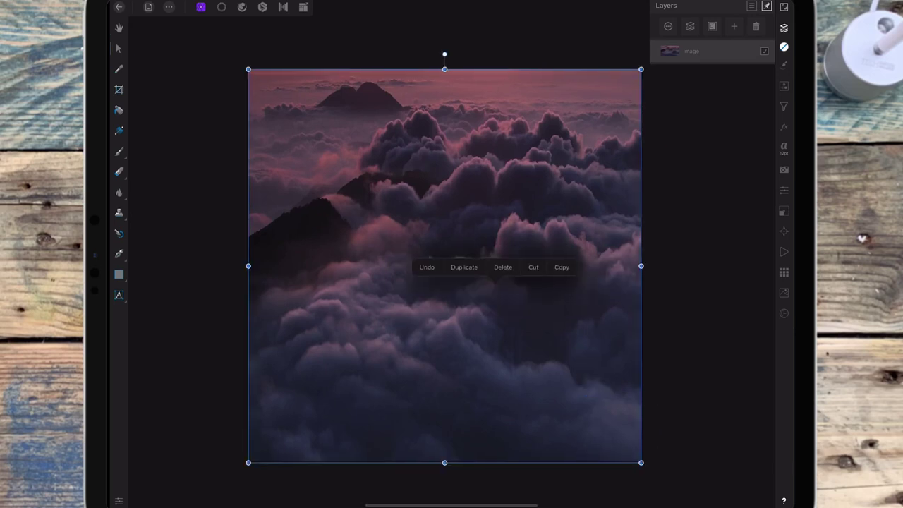
pyautogui.click(464, 267)
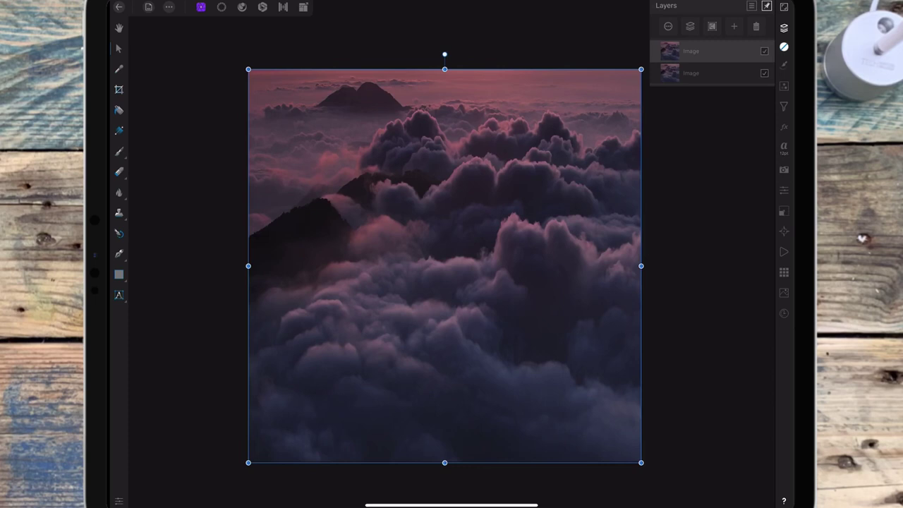
# - Apply the Rectangular To Polar distortion to wrap the clouds into a circular tunnel
pyautogui.click(784, 106)
pyautogui.click(723, 25)
pyautogui.click(627, 86)
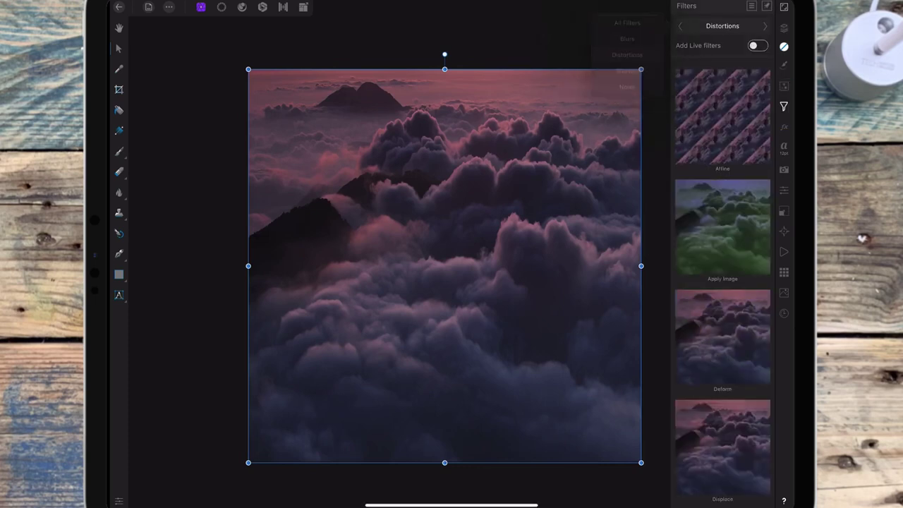
pyautogui.scroll(-3, 751, 282)
pyautogui.scroll(-3, 751, 282)
pyautogui.scroll(-5, 751, 282)
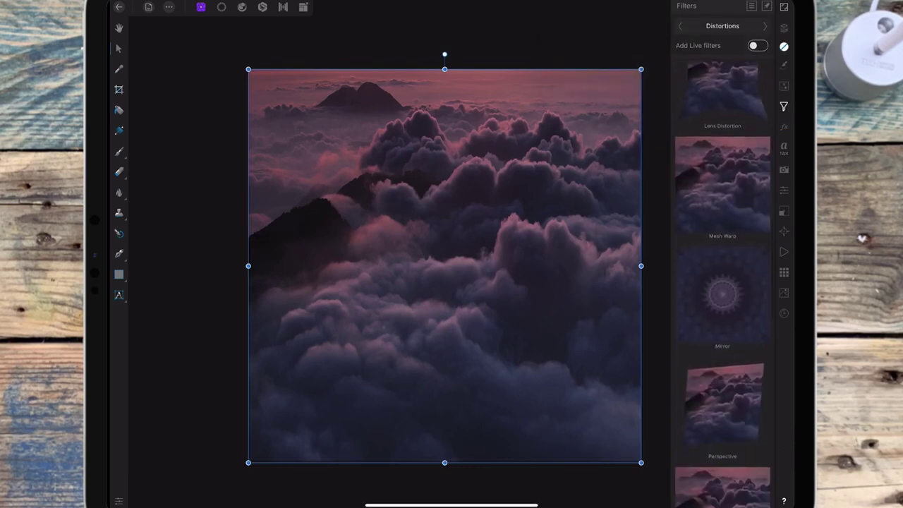
pyautogui.scroll(-5, 722, 282)
pyautogui.scroll(-2, 762, 195)
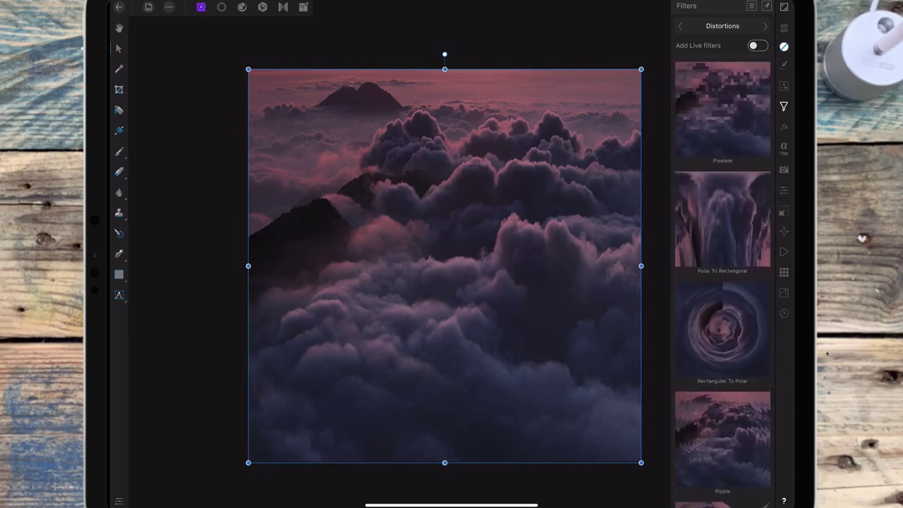
pyautogui.click(722, 325)
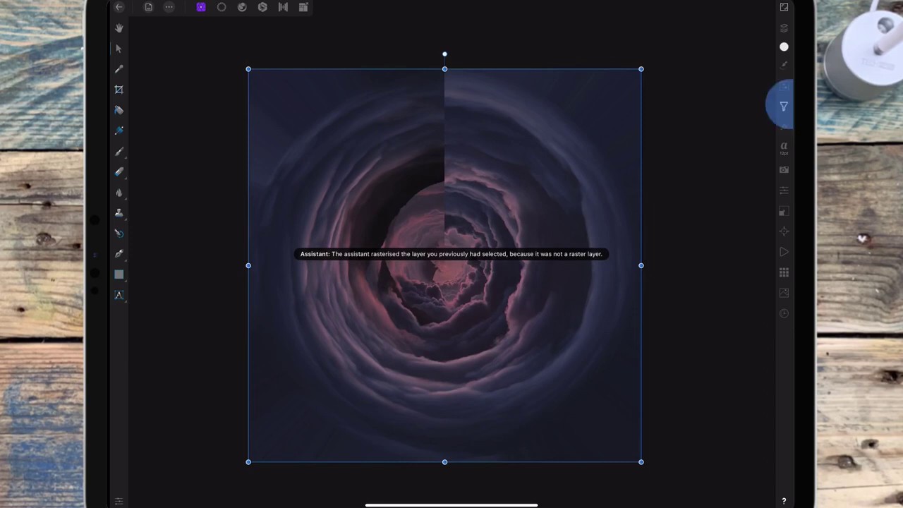
# - Start the Sphere distortion filter from the Distortions list
pyautogui.click(783, 105)
pyautogui.scroll(-2, 722, 282)
pyautogui.scroll(-3, 722, 282)
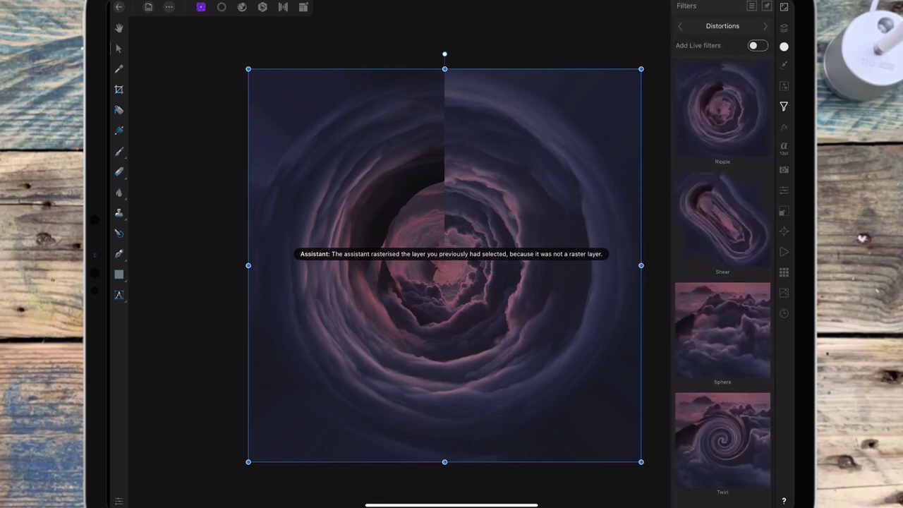
pyautogui.click(736, 329)
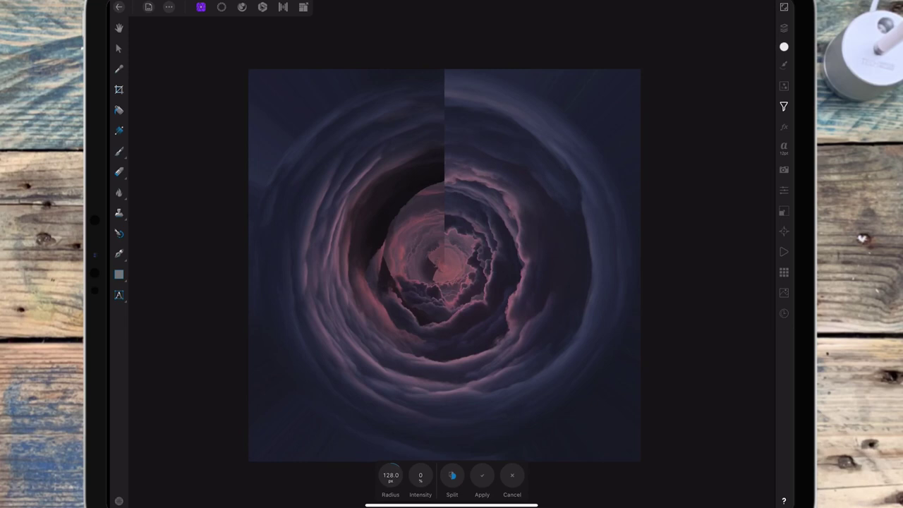
# - Set the Sphere distortion to a 1024 px radius and about -71% intensity
pyautogui.moveTo(391, 474)
pyautogui.mouseDown()
pyautogui.moveTo(423, 474)
pyautogui.moveTo(538, 398)
pyautogui.mouseUp()
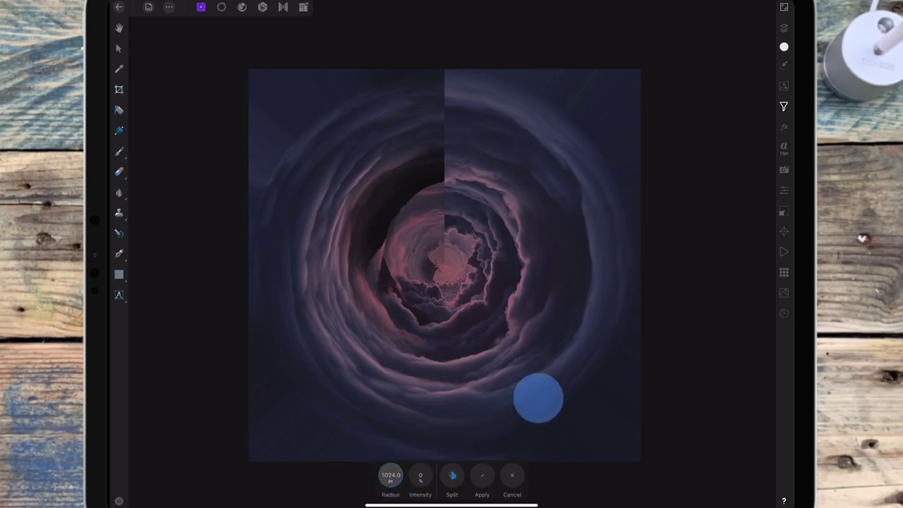
pyautogui.moveTo(421, 475)
pyautogui.mouseDown()
pyautogui.moveTo(462, 458)
pyautogui.moveTo(620, 337)
pyautogui.moveTo(544, 369)
pyautogui.moveTo(360, 405)
pyautogui.mouseUp()
pyautogui.moveTo(421, 475)
pyautogui.mouseDown()
pyautogui.moveTo(363, 479)
pyautogui.moveTo(387, 474)
pyautogui.moveTo(373, 473)
pyautogui.moveTo(343, 486)
pyautogui.mouseUp()
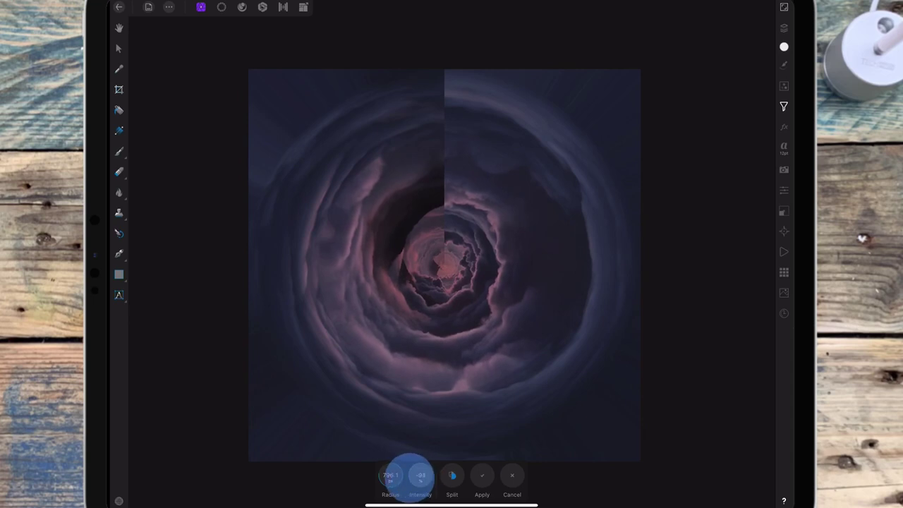
pyautogui.moveTo(401, 474)
pyautogui.mouseDown()
pyautogui.moveTo(441, 466)
pyautogui.moveTo(423, 469)
pyautogui.mouseUp()
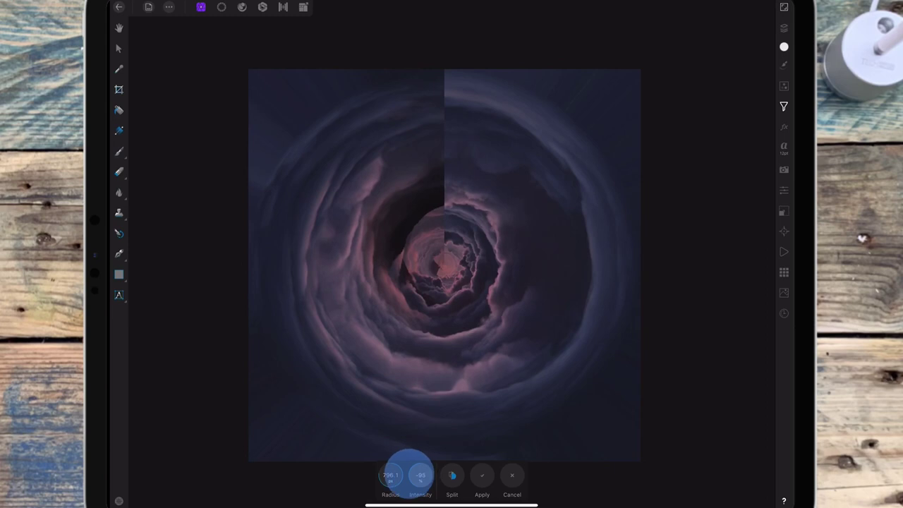
pyautogui.moveTo(390, 475)
pyautogui.mouseDown()
pyautogui.moveTo(374, 478)
pyautogui.moveTo(402, 472)
pyautogui.moveTo(445, 444)
pyautogui.mouseUp()
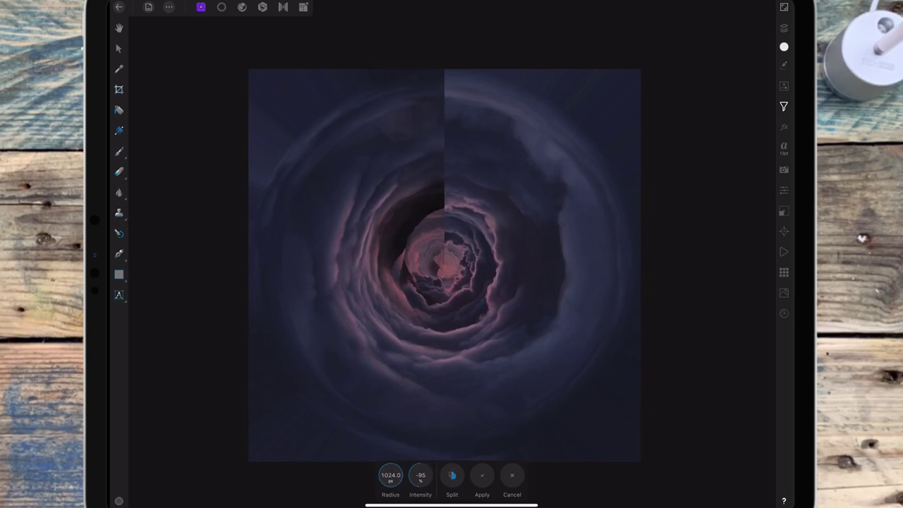
pyautogui.moveTo(420, 475); pyautogui.dragTo(444, 468)
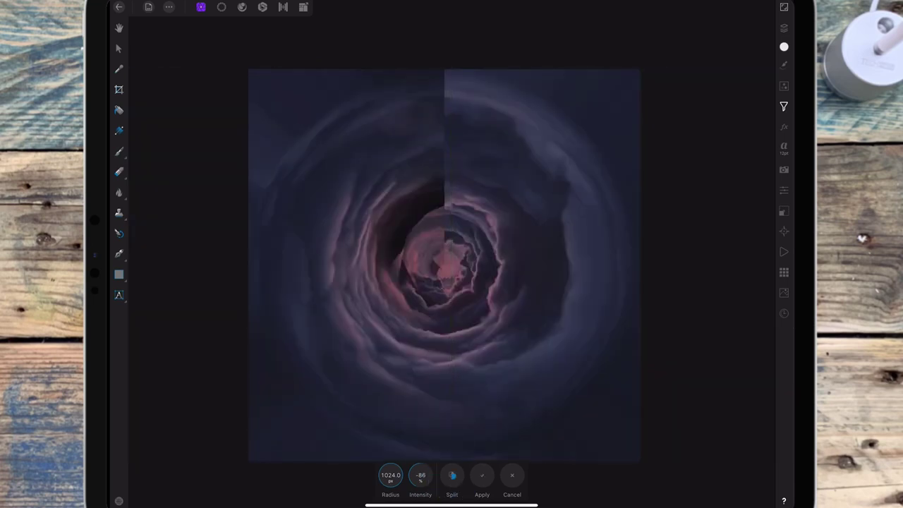
pyautogui.moveTo(420, 475)
pyautogui.mouseDown()
pyautogui.moveTo(450, 465)
pyautogui.moveTo(383, 463)
pyautogui.moveTo(439, 458)
pyautogui.mouseUp()
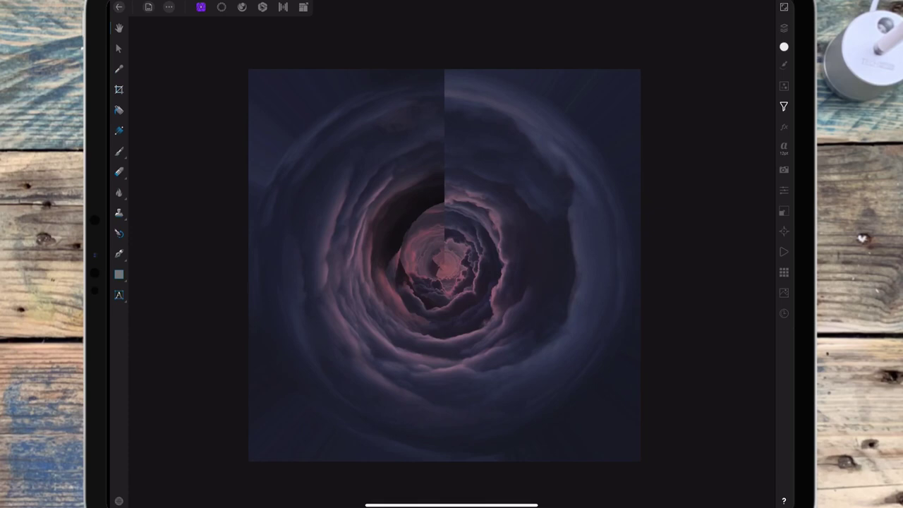
# - Rotate the top vortex layer 90° counter-clockwise using the Transform panel
pyautogui.click(119, 47)
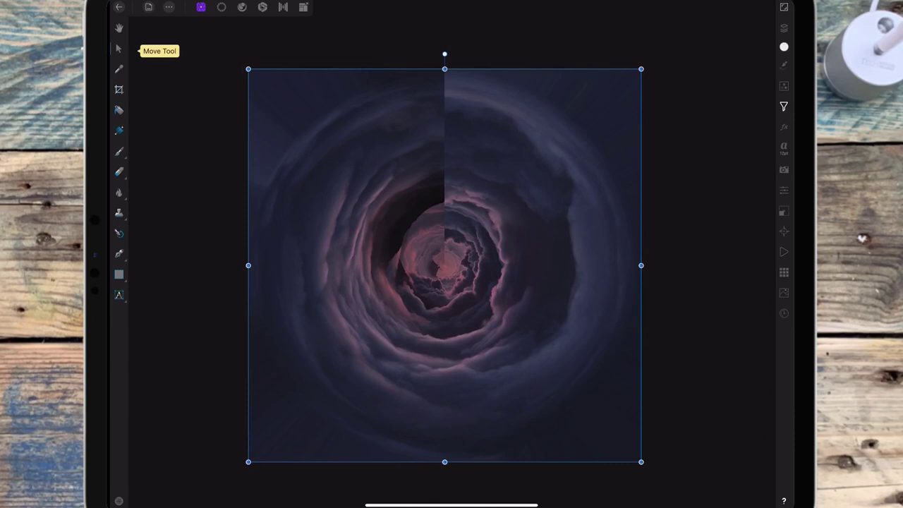
pyautogui.click(557, 256)
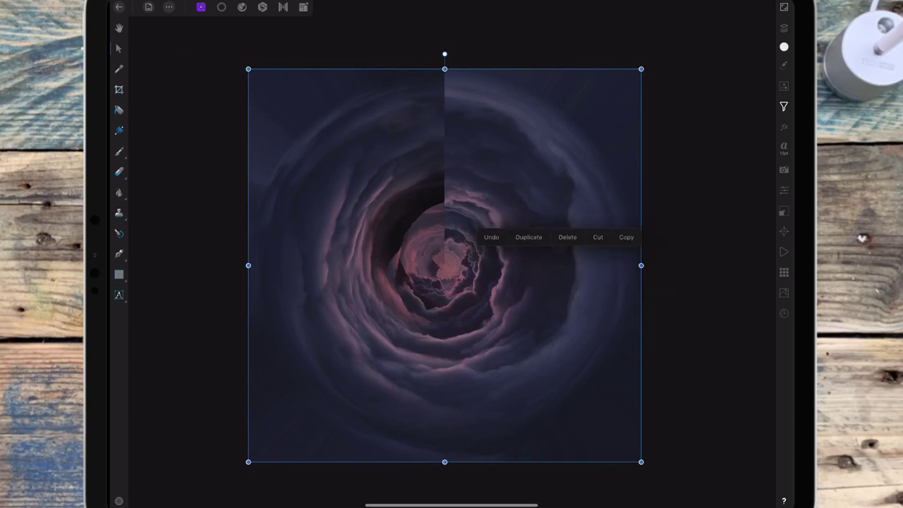
pyautogui.click(783, 27)
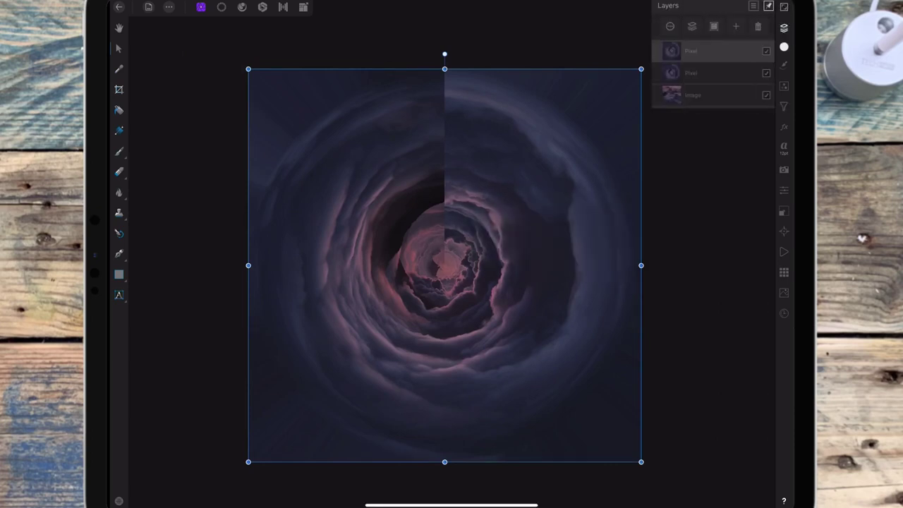
pyautogui.click(782, 211)
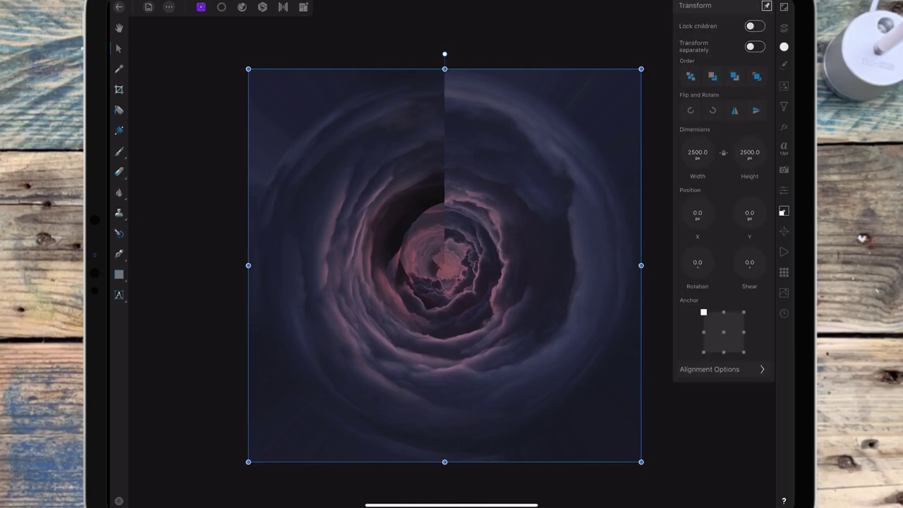
pyautogui.click(691, 110)
pyautogui.click(783, 27)
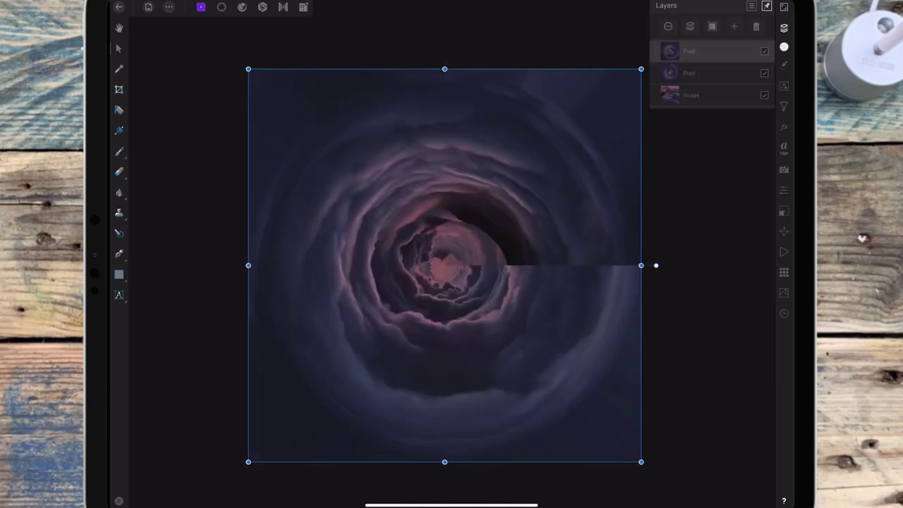
pyautogui.click(734, 26)
# - Add an empty mask and set up a white brush about 149 px at 77% opacity
pyautogui.click(726, 113)
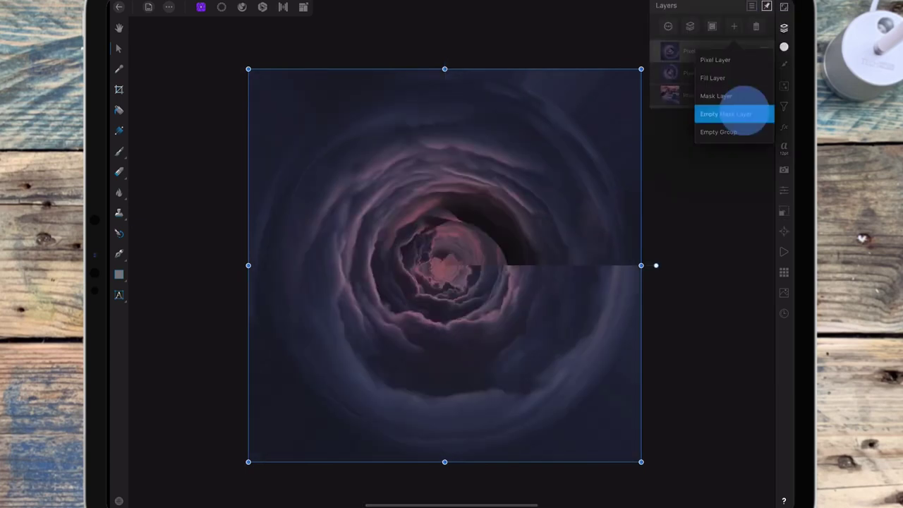
pyautogui.click(118, 151)
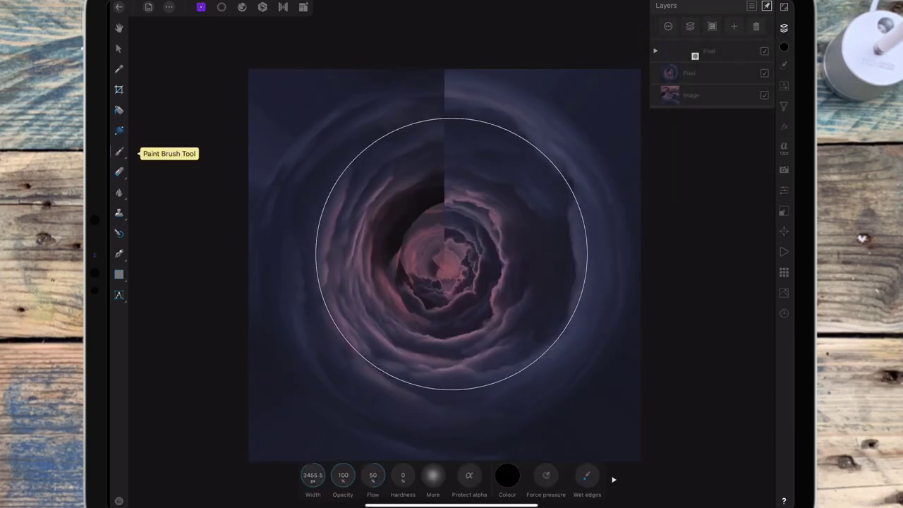
pyautogui.click(507, 474)
pyautogui.click(485, 419)
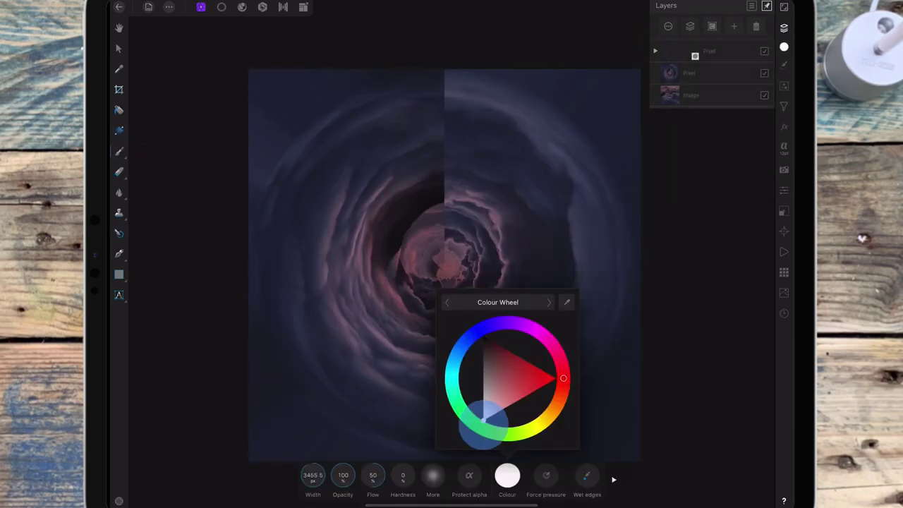
pyautogui.click(445, 274)
pyautogui.click(310, 477)
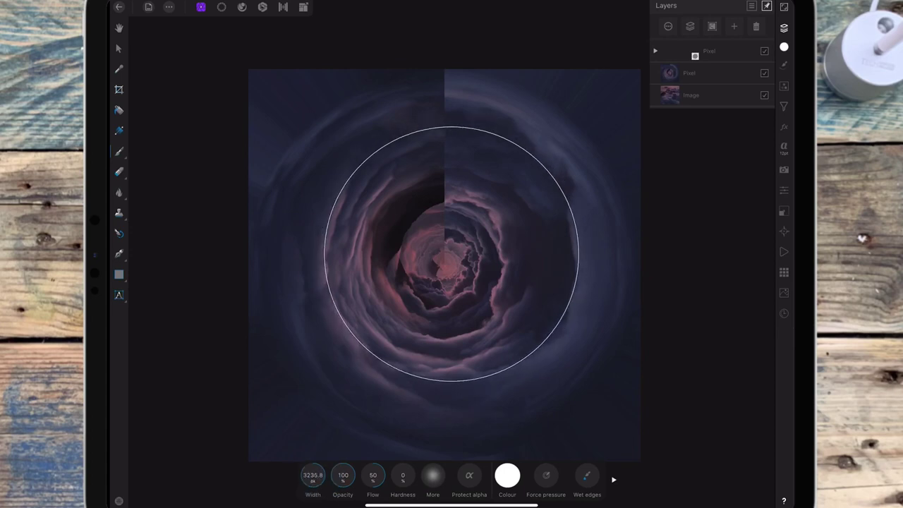
pyautogui.moveTo(311, 476); pyautogui.dragTo(279, 494)
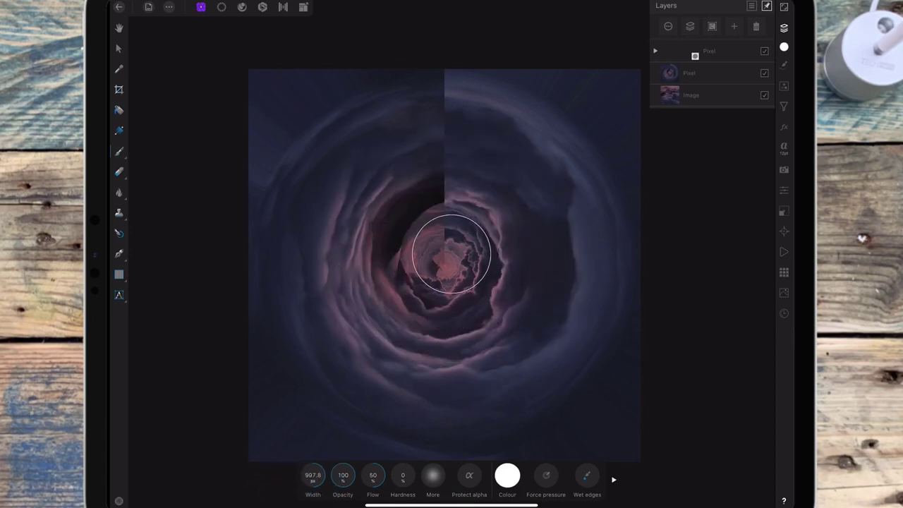
pyautogui.moveTo(343, 475); pyautogui.dragTo(296, 477)
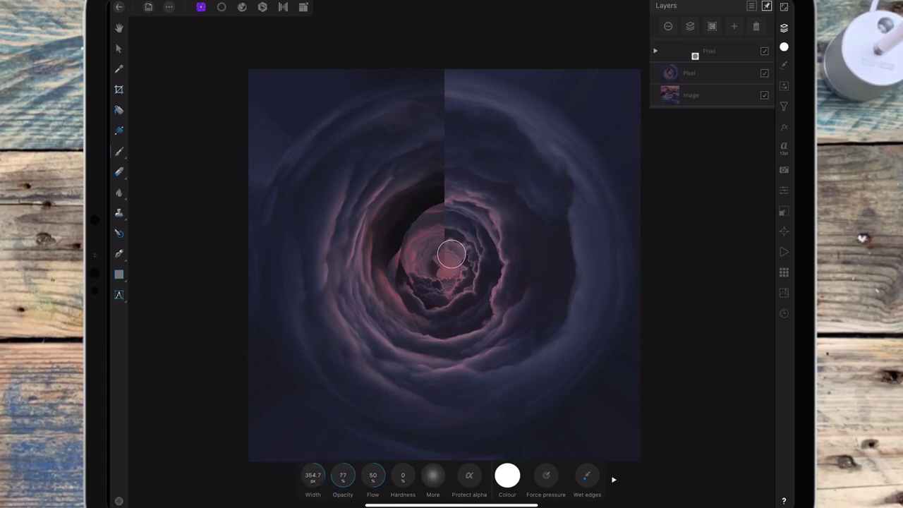
pyautogui.scroll(5, 459, 311)
pyautogui.scroll(1, 469, 310)
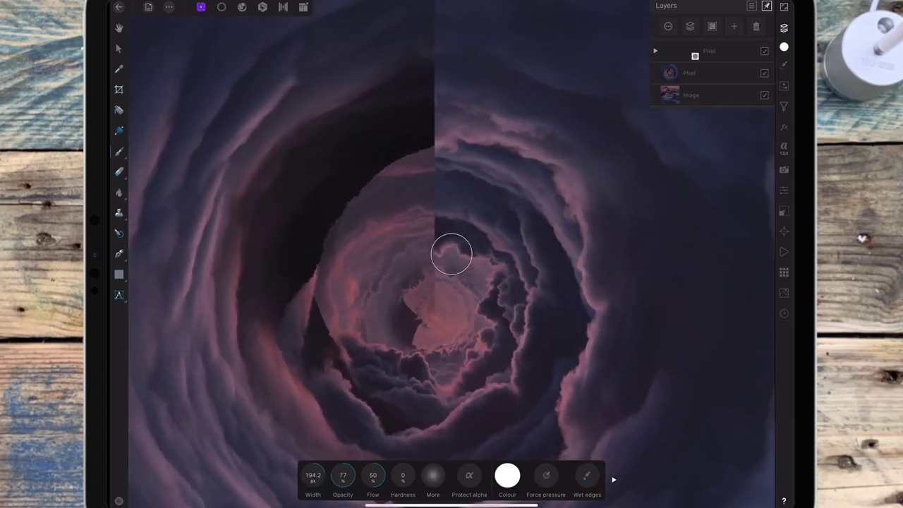
pyautogui.moveTo(312, 476); pyautogui.dragTo(299, 476)
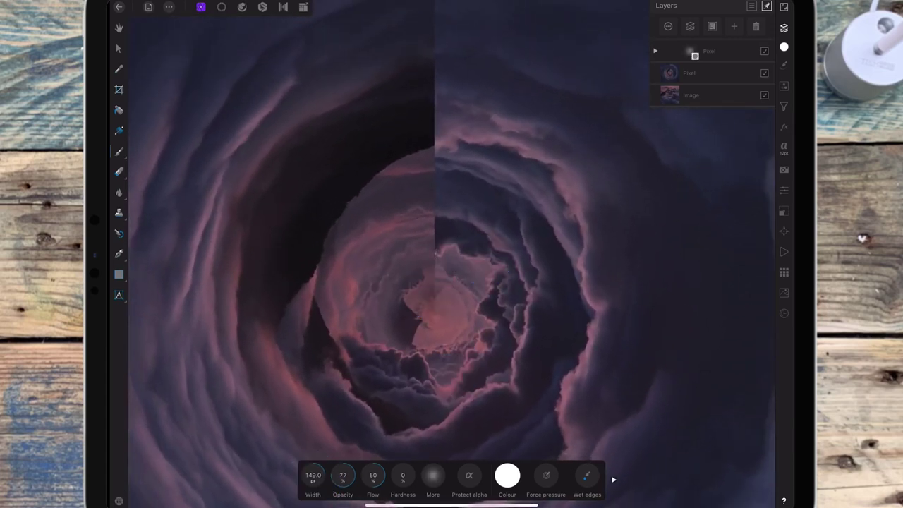
# - Paint the mask over the vortex centre and the seams around it
pyautogui.click(435, 267)
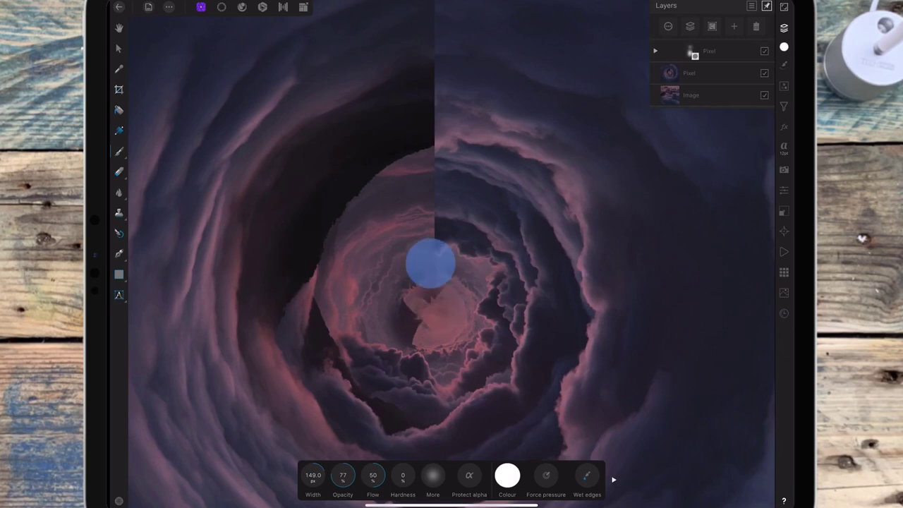
pyautogui.moveTo(420, 264); pyautogui.dragTo(457, 268)
pyautogui.click(431, 233)
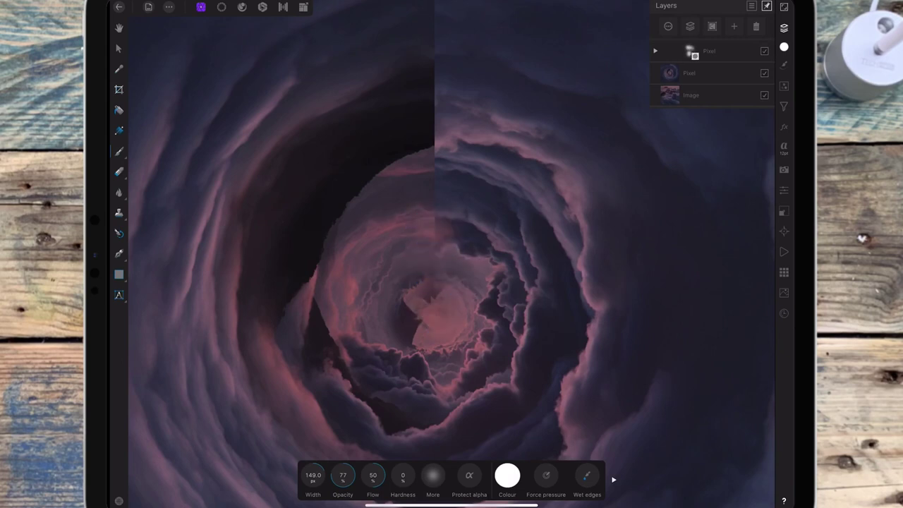
pyautogui.moveTo(463, 232); pyautogui.dragTo(461, 233)
pyautogui.moveTo(436, 190)
pyautogui.mouseDown()
pyautogui.moveTo(429, 183)
pyautogui.moveTo(484, 210)
pyautogui.moveTo(423, 135)
pyautogui.moveTo(433, 131)
pyautogui.moveTo(437, 80)
pyautogui.moveTo(331, 123)
pyautogui.mouseUp()
pyautogui.moveTo(409, 137)
pyautogui.mouseDown()
pyautogui.moveTo(292, 224)
pyautogui.moveTo(258, 305)
pyautogui.mouseUp()
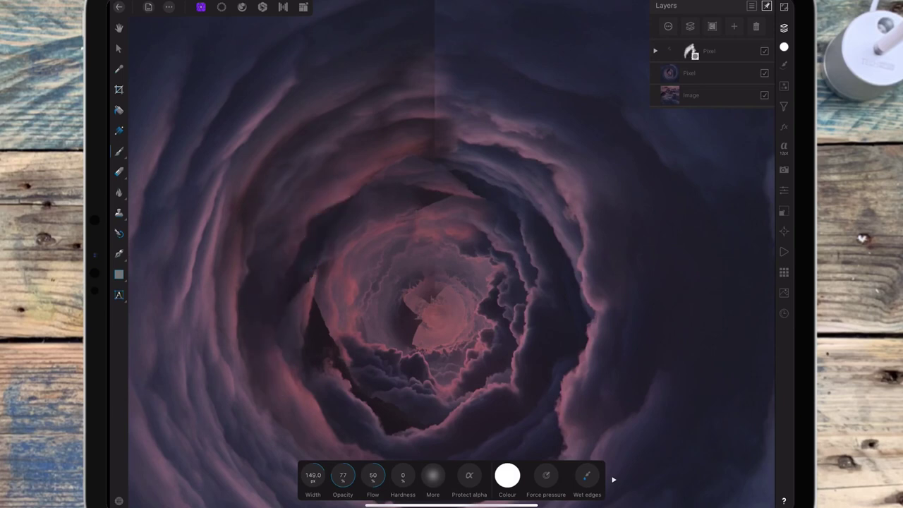
pyautogui.moveTo(452, 117)
pyautogui.mouseDown()
pyautogui.moveTo(454, 137)
pyautogui.moveTo(420, 80)
pyautogui.moveTo(359, 80)
pyautogui.moveTo(586, 113)
pyautogui.mouseUp()
pyautogui.scroll(5, 451, 251)
pyautogui.moveTo(430, 179)
pyautogui.mouseDown()
pyautogui.moveTo(414, 72)
pyautogui.moveTo(421, 218)
pyautogui.mouseUp()
pyautogui.moveTo(313, 475); pyautogui.dragTo(326, 467)
pyautogui.moveTo(550, 205); pyautogui.dragTo(544, 207)
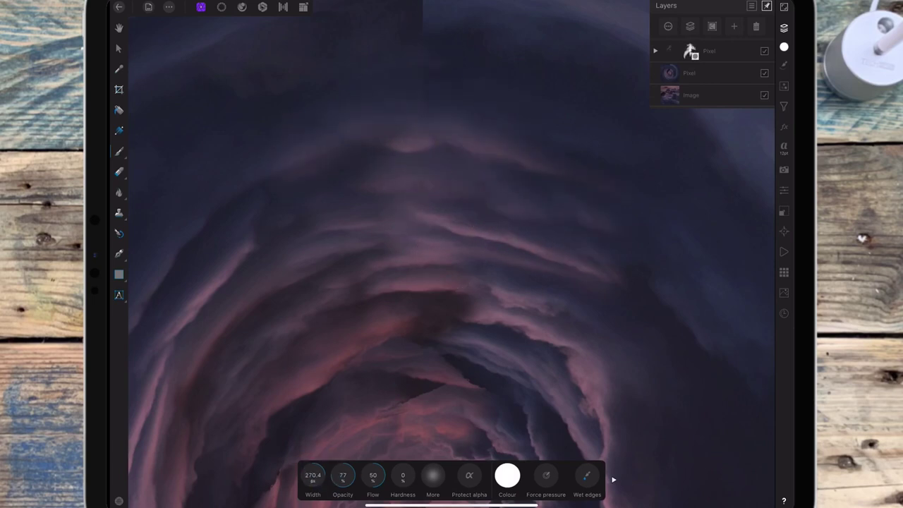
# - Blend away the top-edge seam, touch up remaining spots, and merge the layer down
pyautogui.scroll(3, 451, 254)
pyautogui.moveTo(485, 173)
pyautogui.mouseDown()
pyautogui.moveTo(421, 108)
pyautogui.moveTo(533, 116)
pyautogui.mouseUp()
pyautogui.moveTo(421, 89); pyautogui.dragTo(586, 158)
pyautogui.click(282, 267)
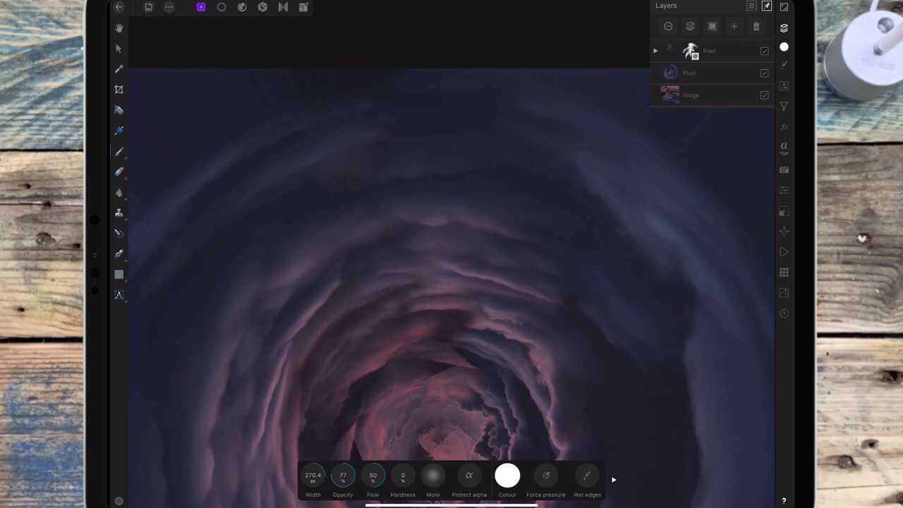
pyautogui.click(372, 207)
pyautogui.moveTo(379, 334); pyautogui.dragTo(358, 308)
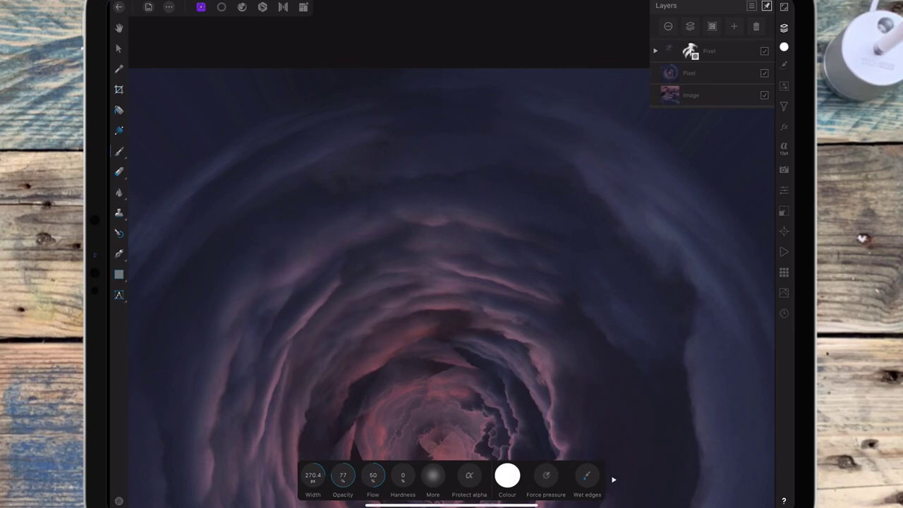
pyautogui.click(332, 389)
pyautogui.click(377, 379)
pyautogui.scroll(-3, 577, 243)
pyautogui.scroll(-1, 577, 244)
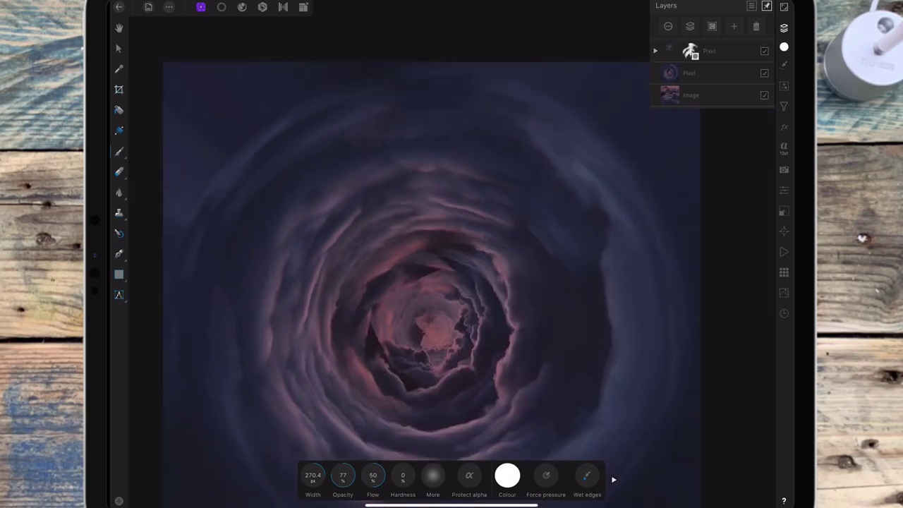
pyautogui.moveTo(371, 338); pyautogui.dragTo(364, 332)
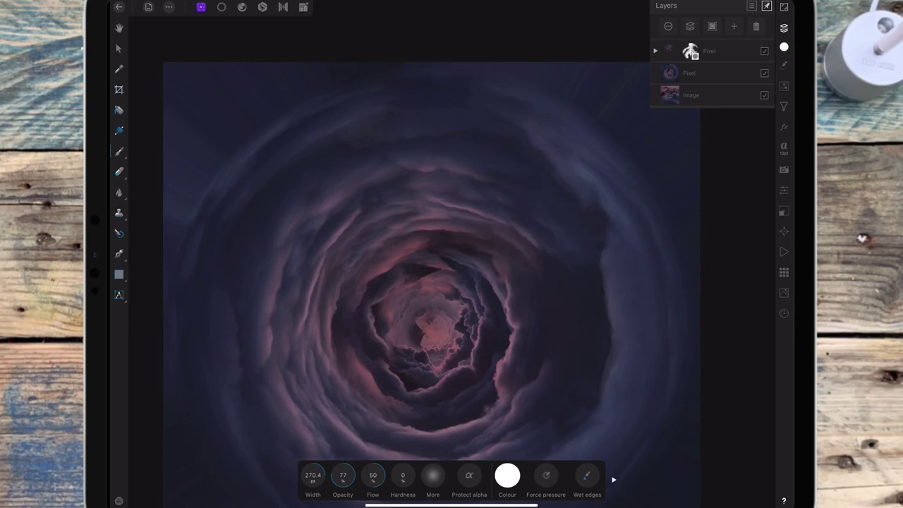
pyautogui.moveTo(528, 197); pyautogui.dragTo(586, 213)
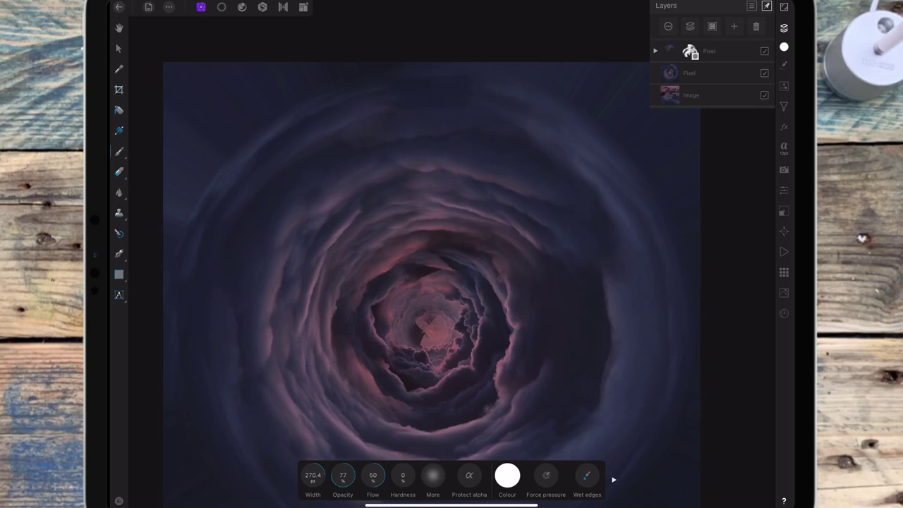
pyautogui.click(705, 51)
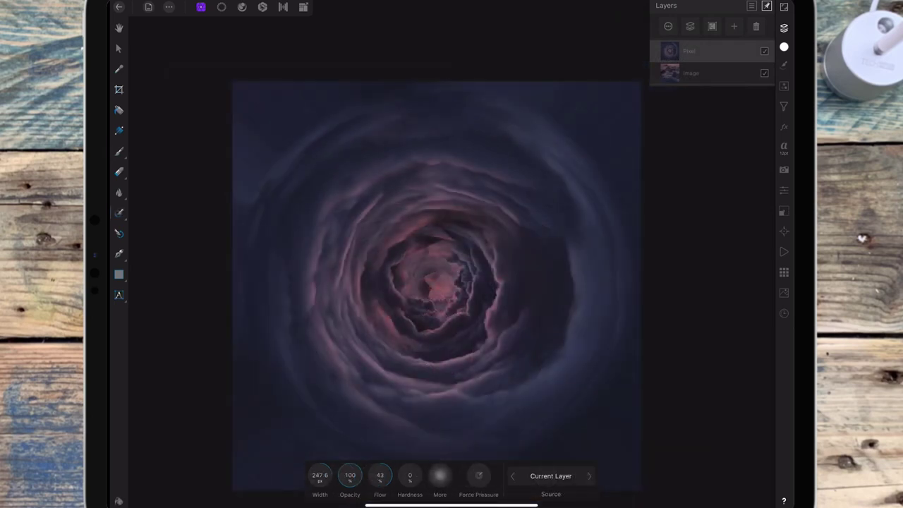
# - Drag the merged cloud tunnel layer upward, exposing a strip of the original photo below
pyautogui.moveTo(572, 294)
pyautogui.mouseDown()
pyautogui.moveTo(568, 231)
pyautogui.moveTo(567, 259)
pyautogui.moveTo(570, 241)
pyautogui.mouseUp()
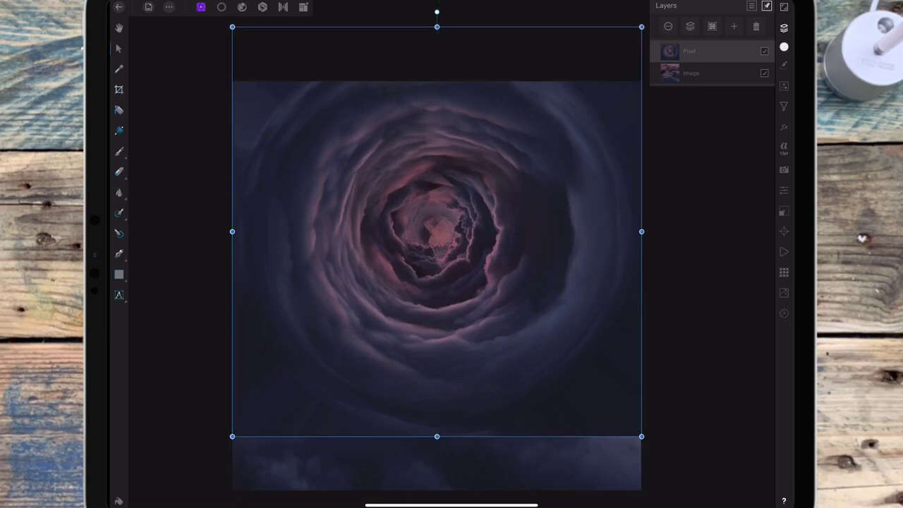
# - Duplicate the cloud tunnel layer and enlarge the copy from its centre
pyautogui.scroll(-2, 437, 231)
pyautogui.click(493, 232)
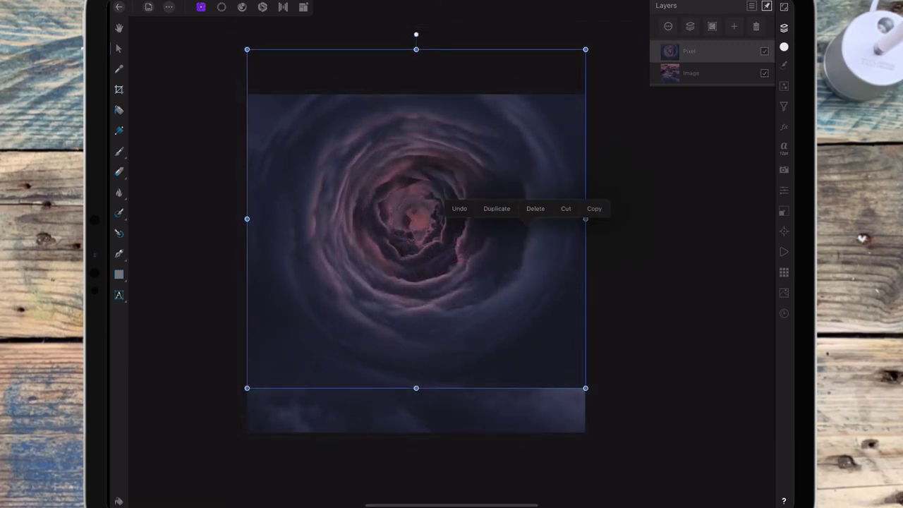
pyautogui.click(496, 206)
pyautogui.scroll(-3, 550, 204)
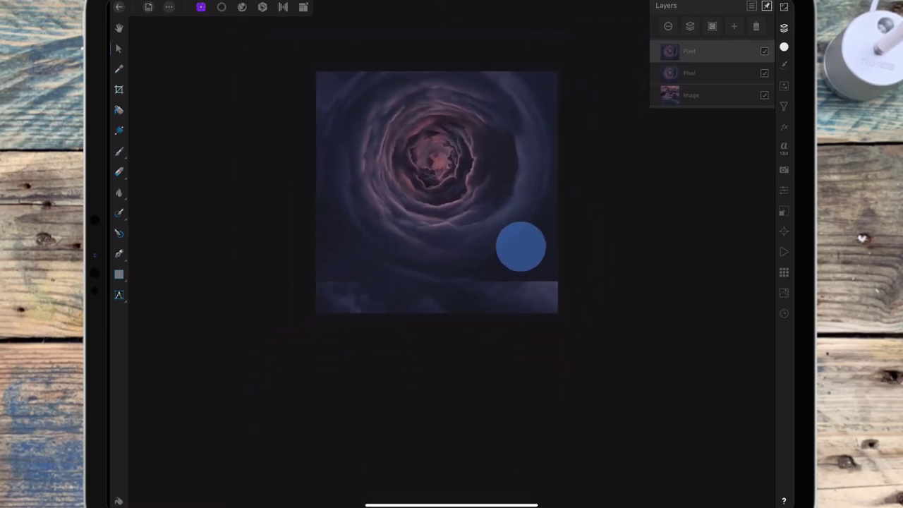
pyautogui.moveTo(558, 282); pyautogui.dragTo(612, 334)
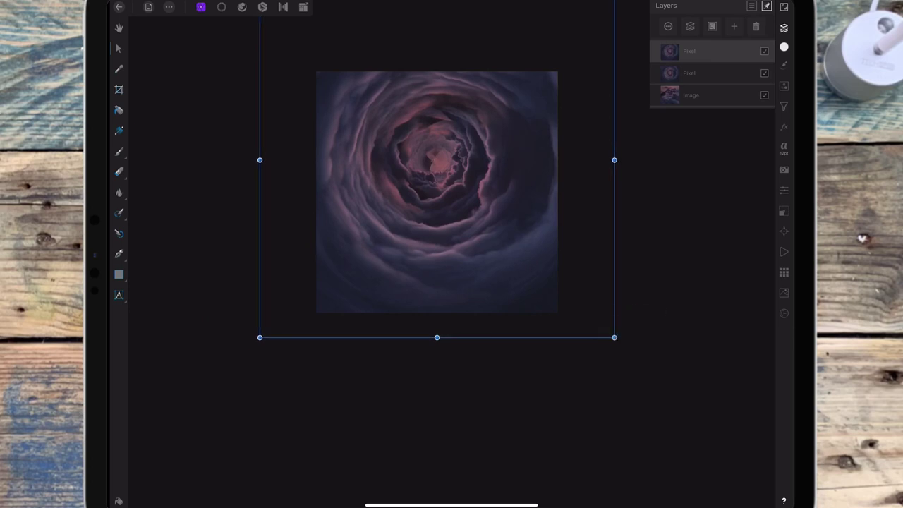
# - Rotate the copy about 53°, enlarge and nudge it, then nest it inside the top layer
pyautogui.scroll(-2, 562, 245)
pyautogui.moveTo(446, 53); pyautogui.dragTo(324, 113)
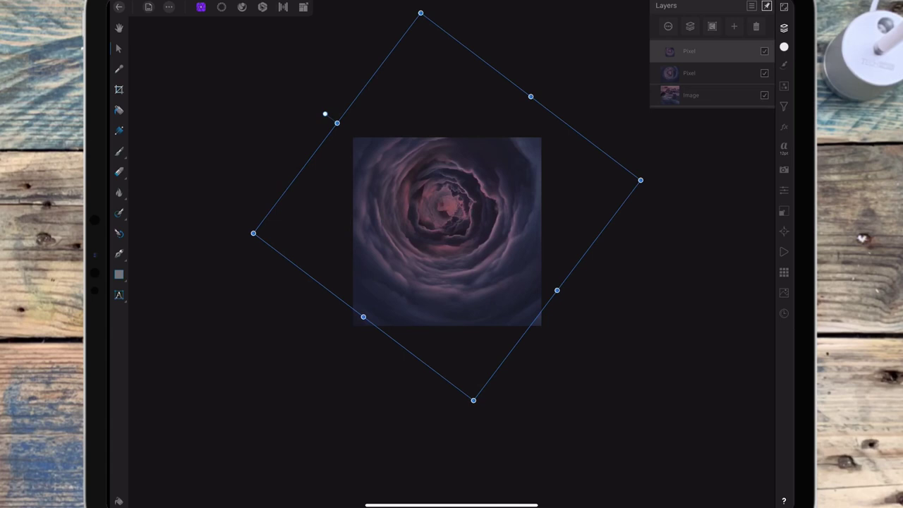
pyautogui.moveTo(473, 400); pyautogui.dragTo(476, 423)
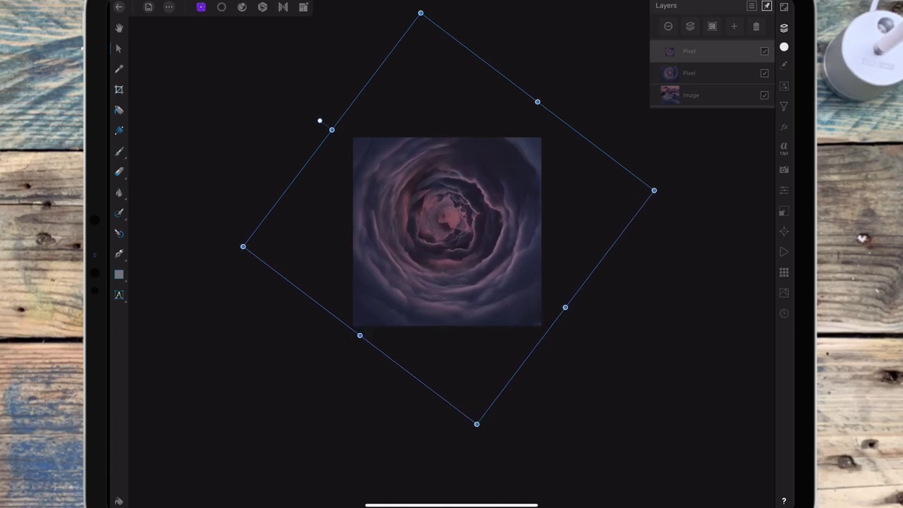
pyautogui.moveTo(506, 315); pyautogui.dragTo(505, 319)
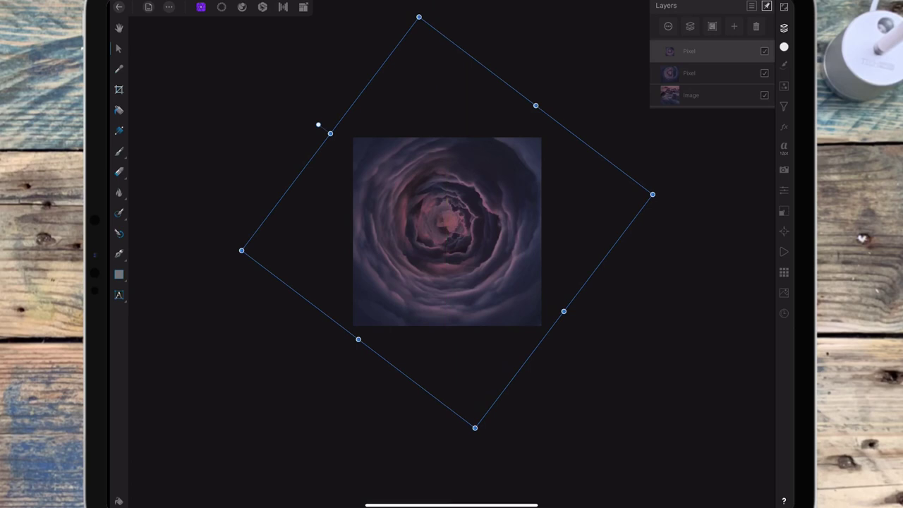
pyautogui.click(695, 51)
pyautogui.click(731, 113)
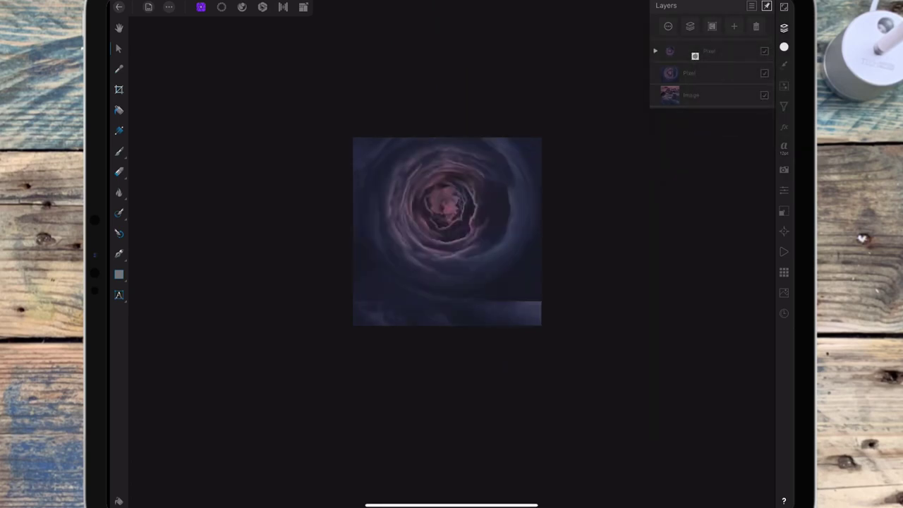
# - Brush white onto the rotated copy's mask around the canvas edges to blend it into the tunnel
pyautogui.scroll(5, 564, 261)
pyautogui.click(118, 151)
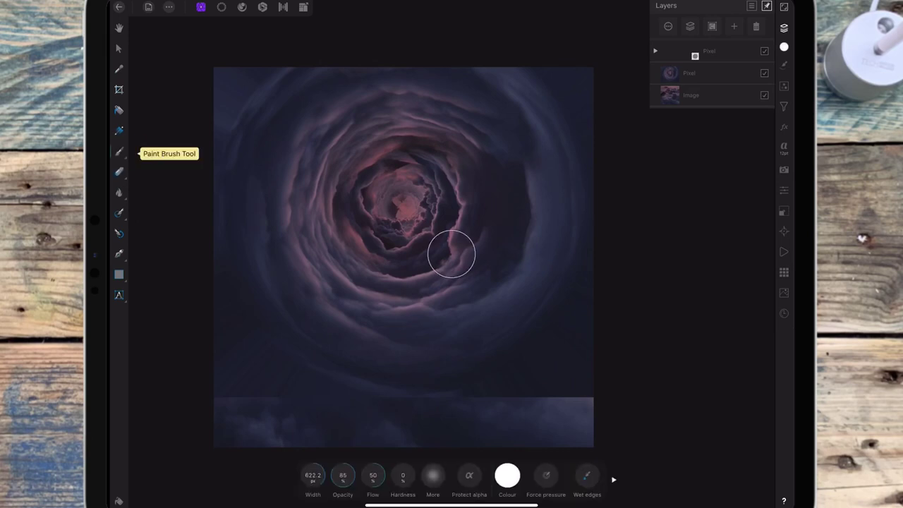
pyautogui.moveTo(520, 417)
pyautogui.mouseDown()
pyautogui.moveTo(527, 400)
pyautogui.moveTo(484, 397)
pyautogui.moveTo(415, 411)
pyautogui.moveTo(377, 433)
pyautogui.moveTo(296, 385)
pyautogui.moveTo(203, 270)
pyautogui.moveTo(214, 399)
pyautogui.moveTo(316, 440)
pyautogui.moveTo(366, 407)
pyautogui.moveTo(265, 304)
pyautogui.moveTo(292, 365)
pyautogui.moveTo(455, 395)
pyautogui.moveTo(540, 371)
pyautogui.moveTo(582, 330)
pyautogui.moveTo(608, 264)
pyautogui.moveTo(567, 61)
pyautogui.moveTo(534, 44)
pyautogui.moveTo(603, 97)
pyautogui.moveTo(215, 111)
pyautogui.moveTo(199, 165)
pyautogui.moveTo(244, 57)
pyautogui.moveTo(230, 232)
pyautogui.moveTo(292, 407)
pyautogui.moveTo(397, 413)
pyautogui.moveTo(223, 397)
pyautogui.moveTo(248, 423)
pyautogui.moveTo(262, 403)
pyautogui.moveTo(336, 448)
pyautogui.moveTo(534, 421)
pyautogui.moveTo(604, 387)
pyautogui.moveTo(624, 363)
pyautogui.mouseUp()
pyautogui.press('Tab')
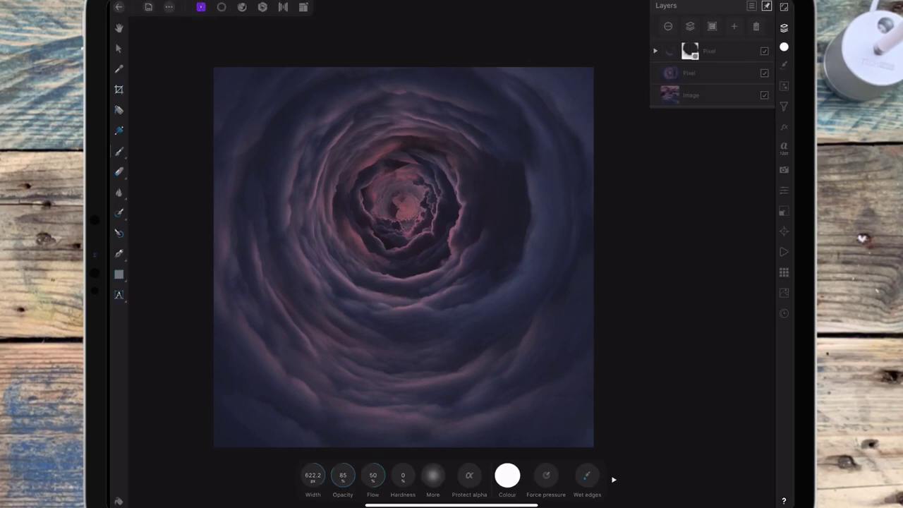
pyautogui.click(504, 306)
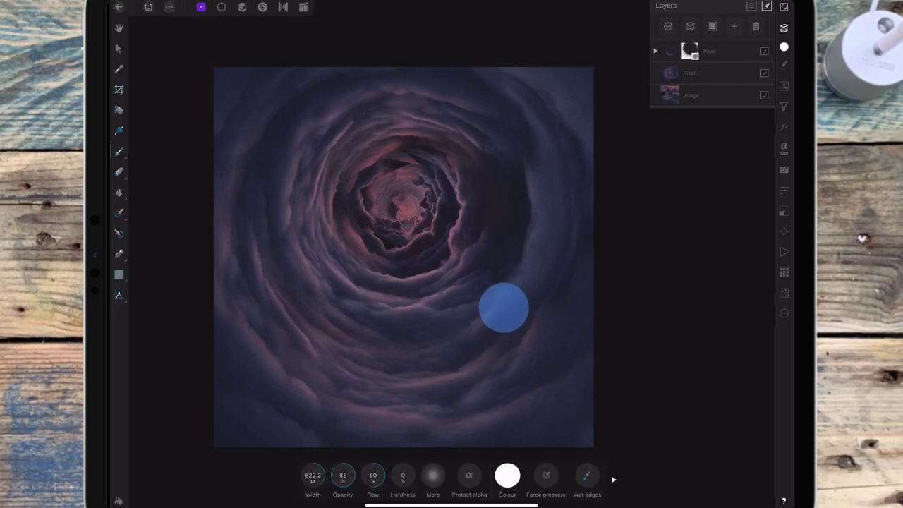
# - On a new pixel layer, paint a soft glow into the tunnel centre with pink sampled from it, using a large brush
pyautogui.click(734, 26)
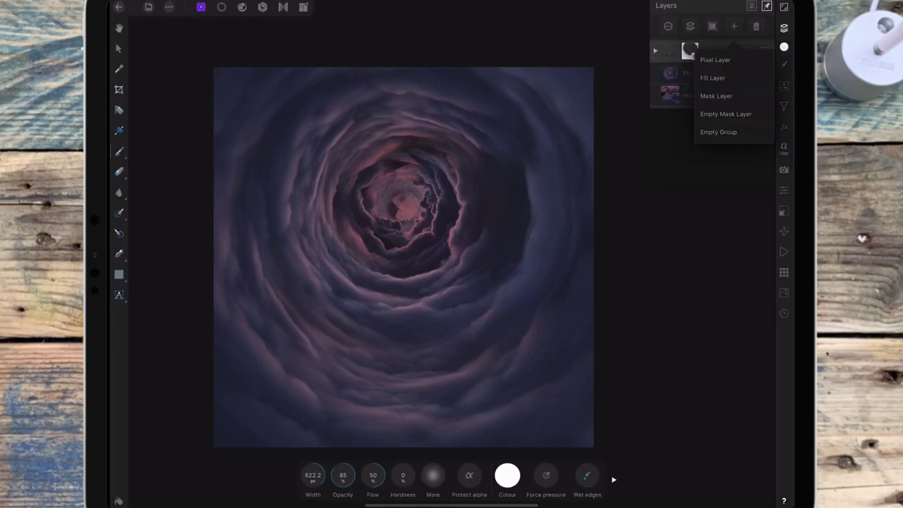
pyautogui.click(719, 58)
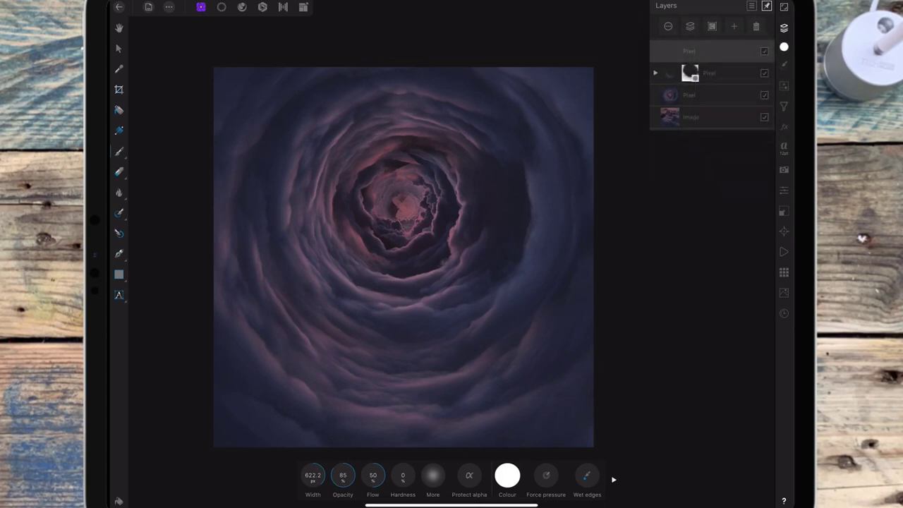
pyautogui.click(507, 475)
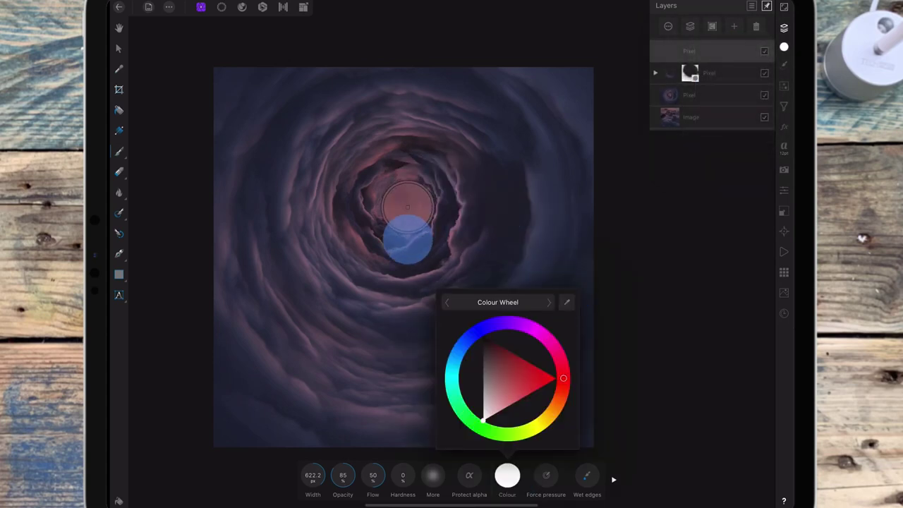
pyautogui.moveTo(407, 239); pyautogui.dragTo(407, 241)
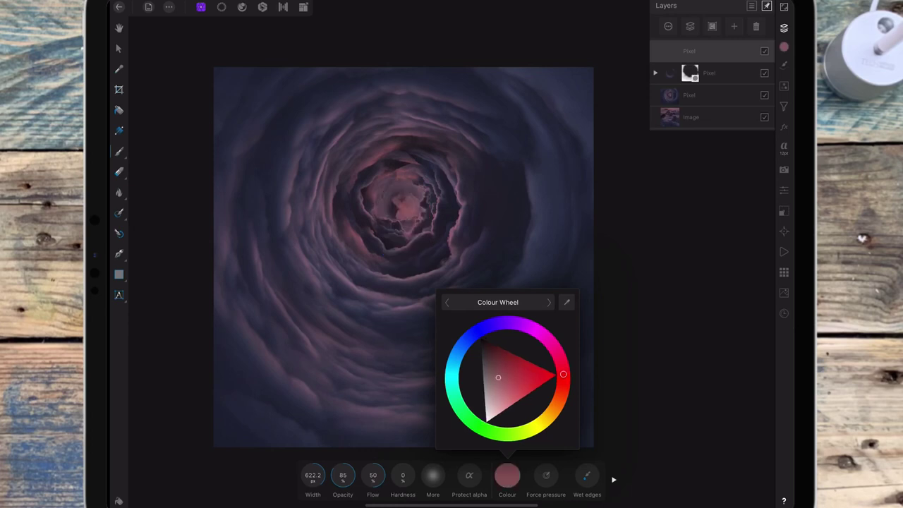
pyautogui.moveTo(316, 472); pyautogui.dragTo(710, 192)
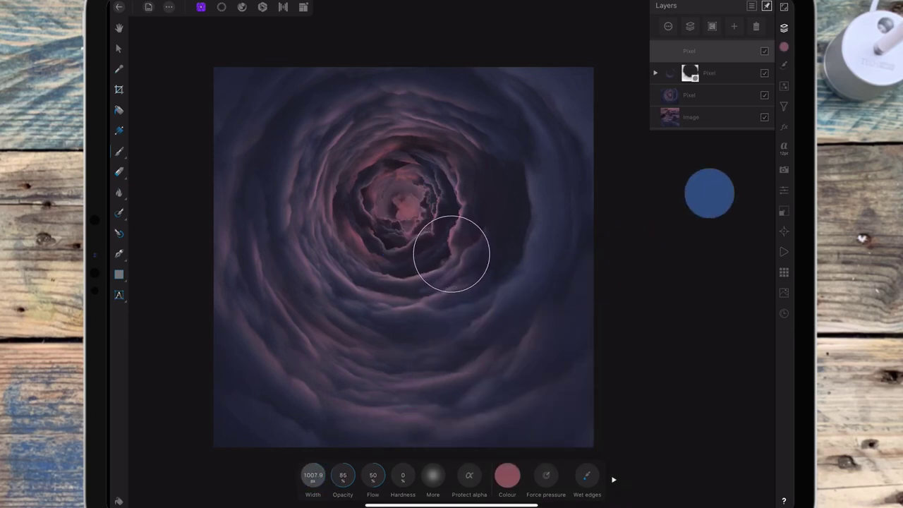
pyautogui.moveTo(320, 473)
pyautogui.mouseDown()
pyautogui.moveTo(418, 364)
pyautogui.moveTo(583, 248)
pyautogui.mouseUp()
pyautogui.moveTo(405, 195)
pyautogui.mouseDown()
pyautogui.moveTo(410, 232)
pyautogui.moveTo(383, 155)
pyautogui.moveTo(383, 249)
pyautogui.moveTo(444, 173)
pyautogui.moveTo(321, 177)
pyautogui.moveTo(417, 284)
pyautogui.moveTo(423, 143)
pyautogui.moveTo(315, 244)
pyautogui.moveTo(369, 321)
pyautogui.moveTo(445, 349)
pyautogui.mouseUp()
pyautogui.moveTo(438, 281); pyautogui.dragTo(494, 325)
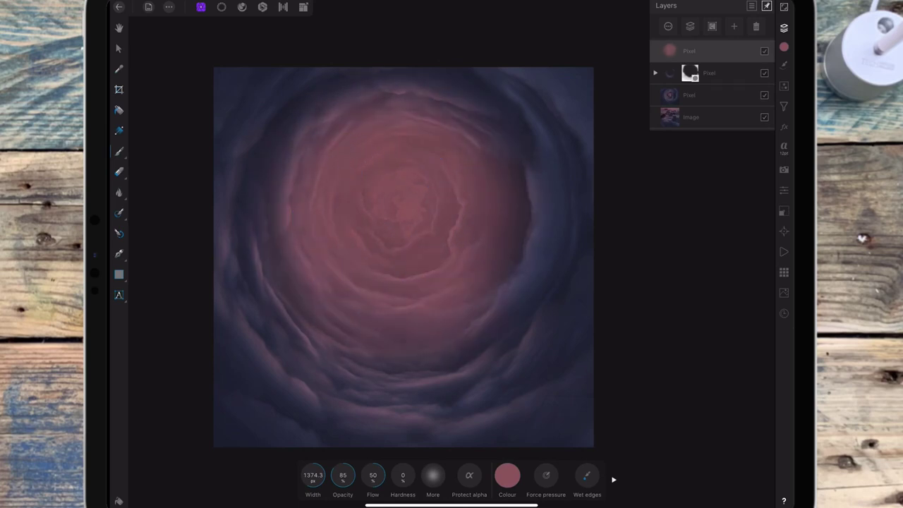
# - Set the pink glow layer to Screen at about 51% opacity, and add another empty pixel layer
pyautogui.click(689, 51)
pyautogui.click(711, 81)
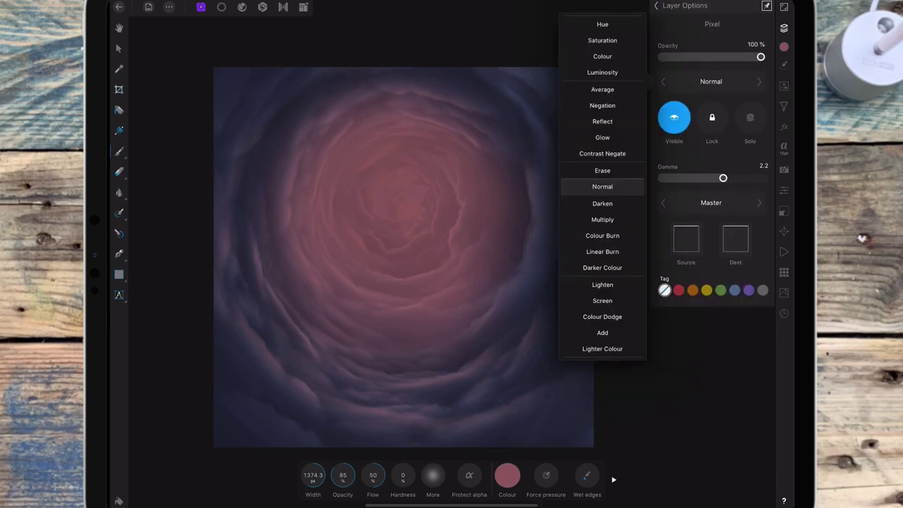
pyautogui.click(602, 300)
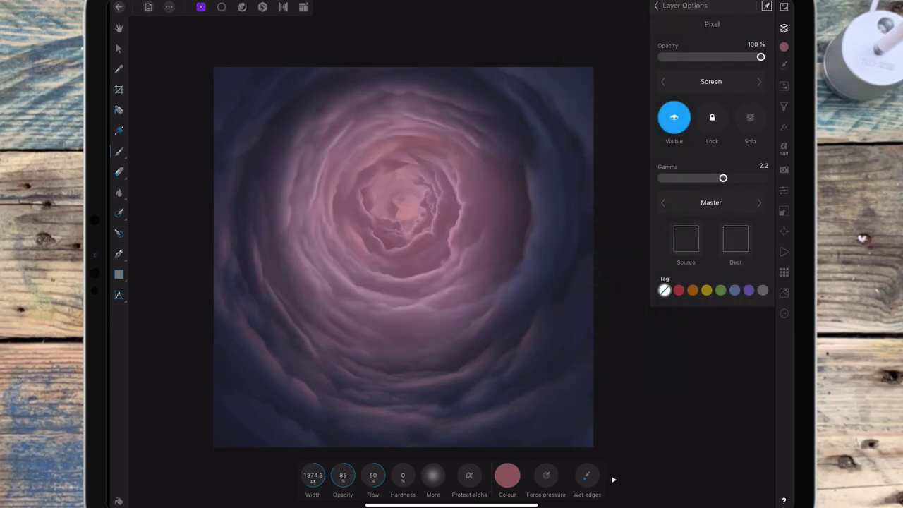
pyautogui.moveTo(760, 56); pyautogui.dragTo(715, 57)
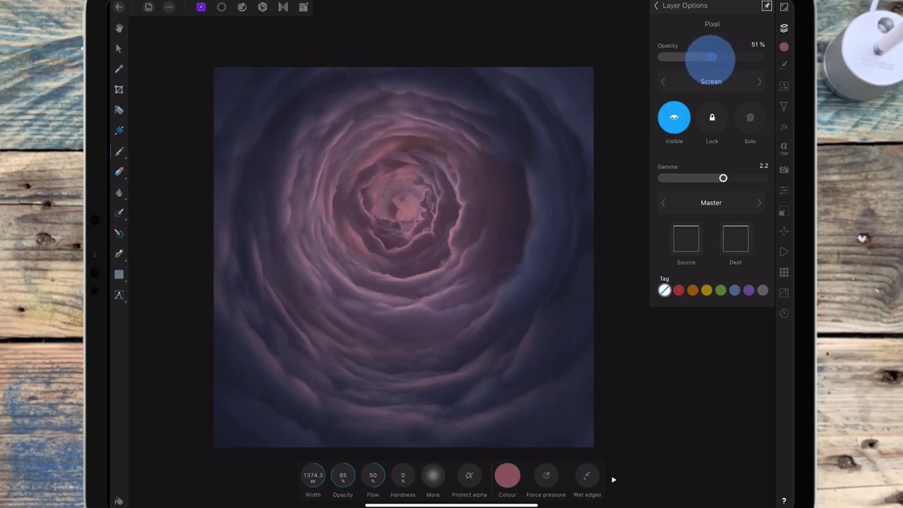
pyautogui.click(656, 5)
pyautogui.click(734, 26)
pyautogui.click(719, 58)
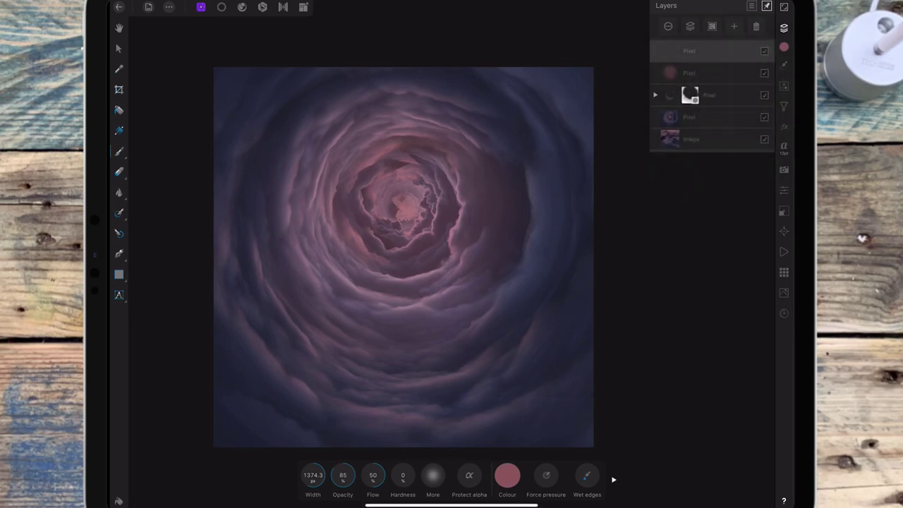
# - Paint a brighter core glow with a slightly smaller brush, blended as Add at 60% opacity
pyautogui.moveTo(312, 474); pyautogui.dragTo(289, 469)
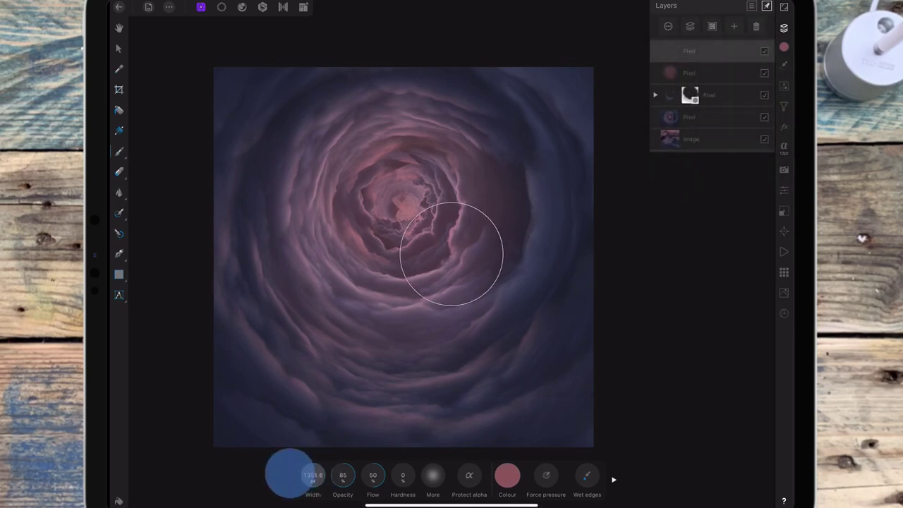
pyautogui.moveTo(409, 202); pyautogui.dragTo(400, 203)
pyautogui.click(667, 26)
pyautogui.click(711, 81)
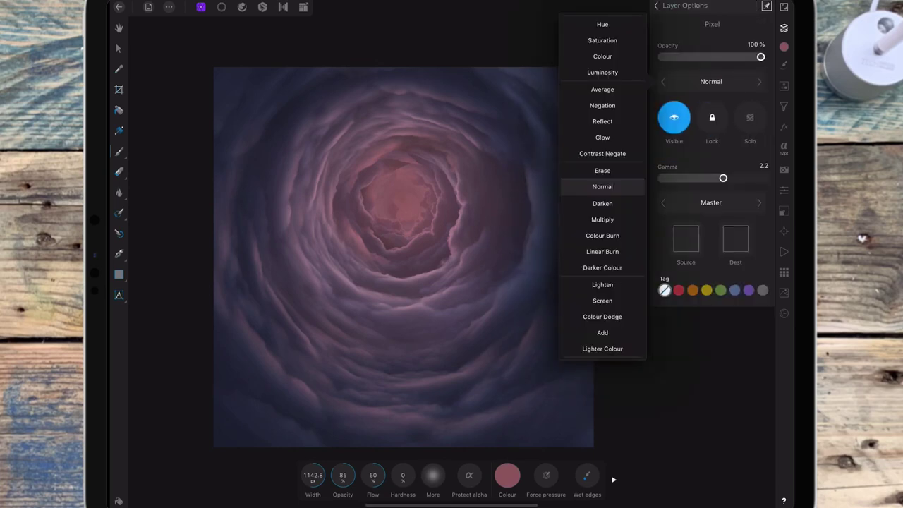
pyautogui.click(602, 332)
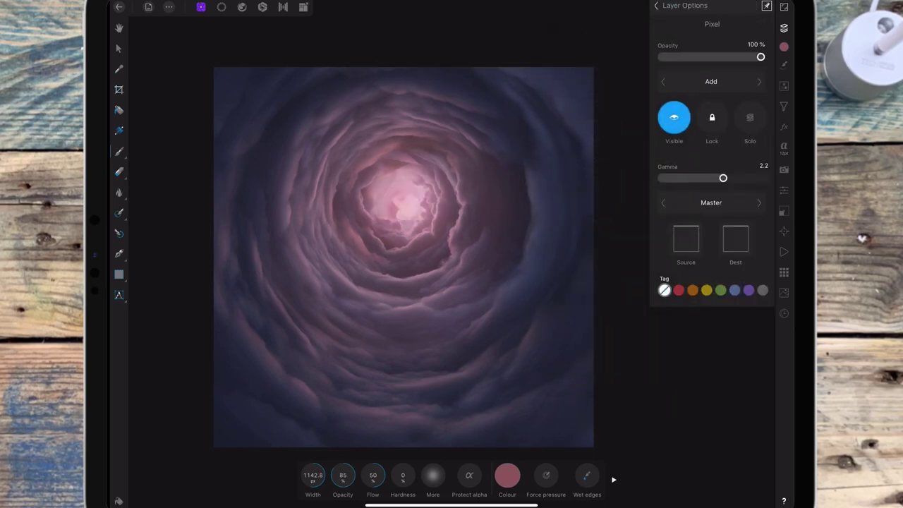
pyautogui.moveTo(760, 56); pyautogui.dragTo(711, 62)
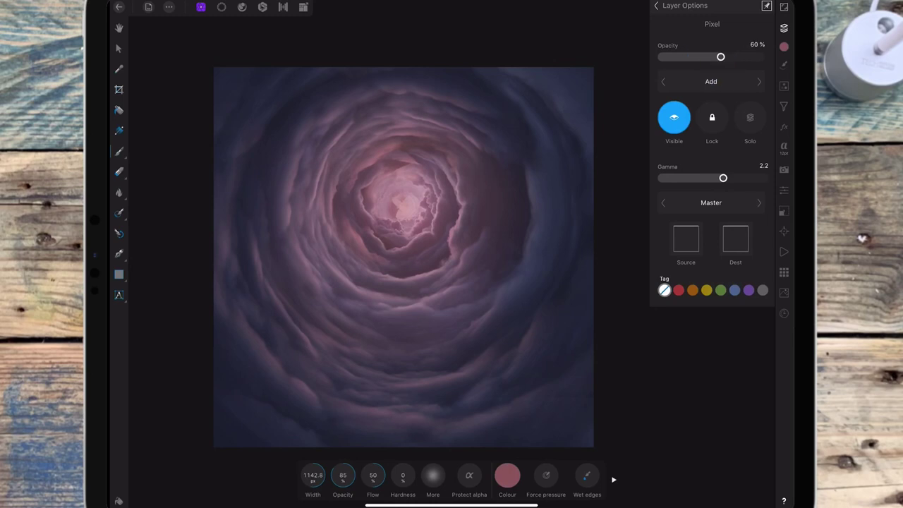
pyautogui.click(656, 6)
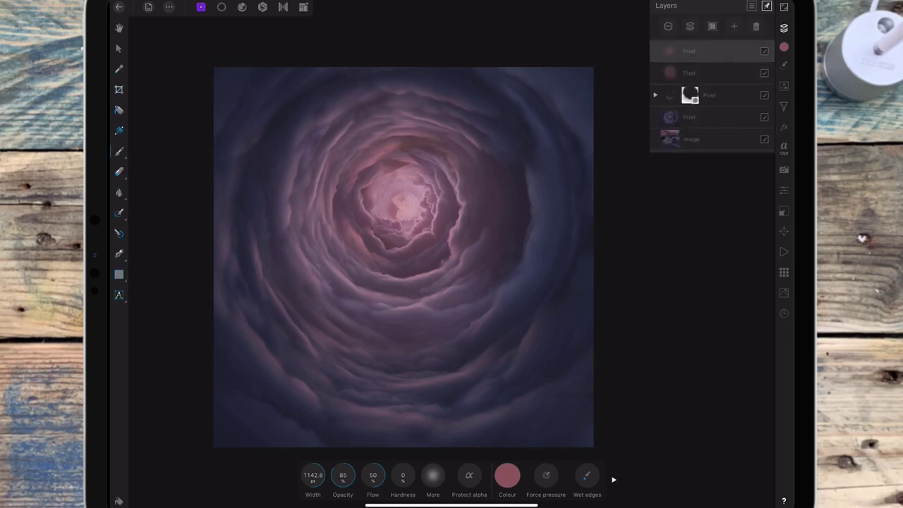
# - Raise the Screen glow layer's opacity to 64%
pyautogui.click(705, 51)
pyautogui.moveTo(710, 56); pyautogui.dragTo(733, 56)
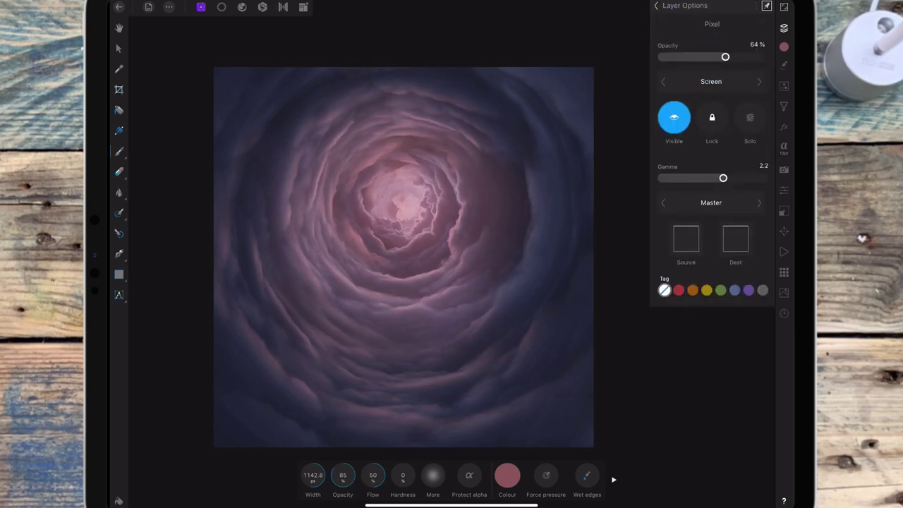
pyautogui.click(766, 289)
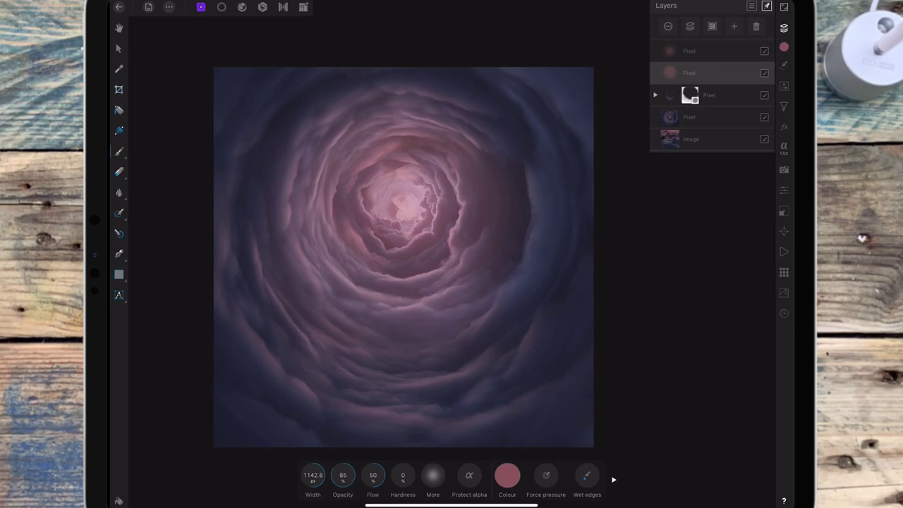
pyautogui.click(118, 48)
pyautogui.click(783, 46)
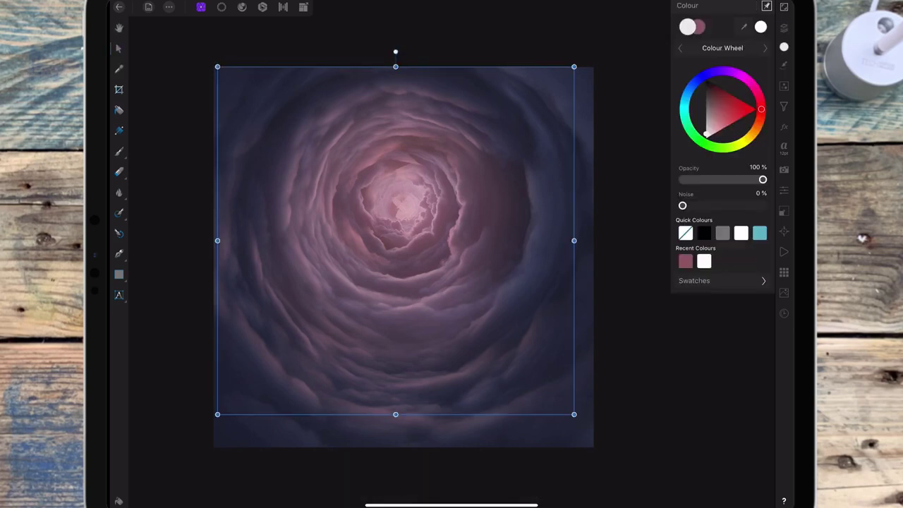
# - Pick a lighter soft pink as the working colour on the colour wheel
pyautogui.click(783, 28)
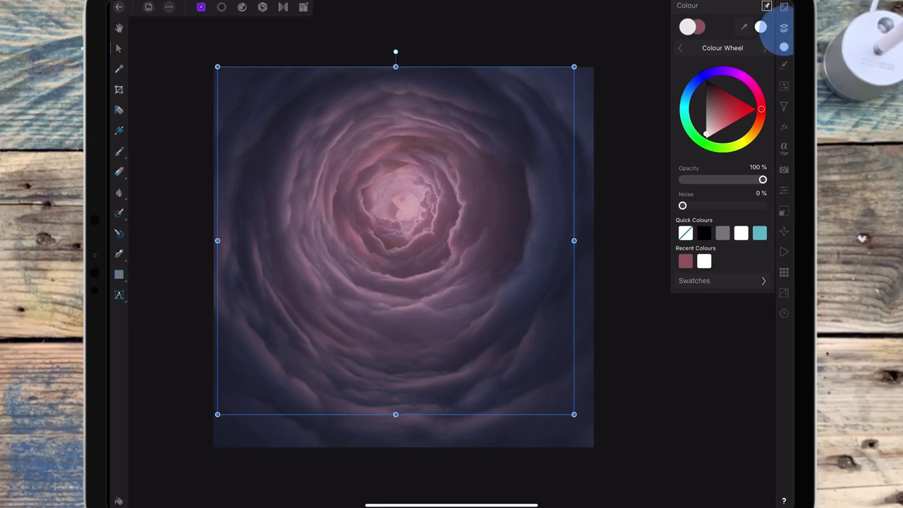
pyautogui.click(784, 47)
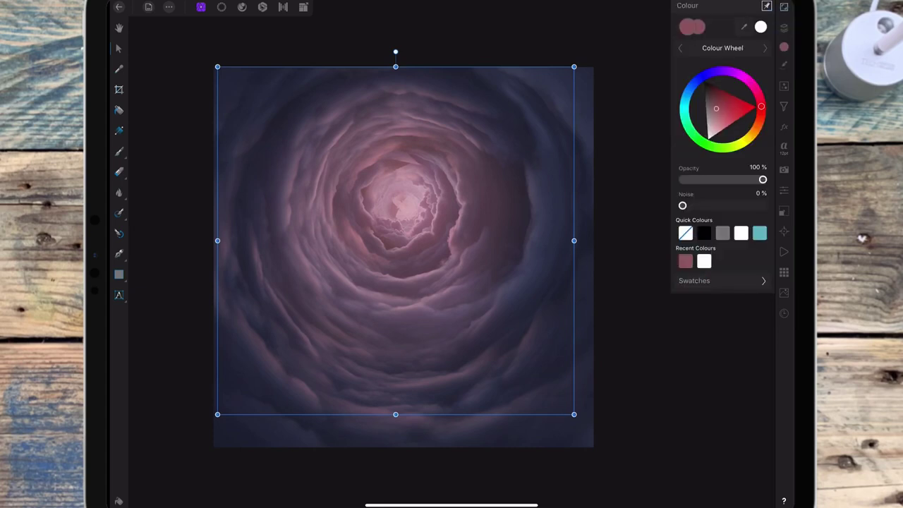
pyautogui.moveTo(715, 108); pyautogui.dragTo(716, 124)
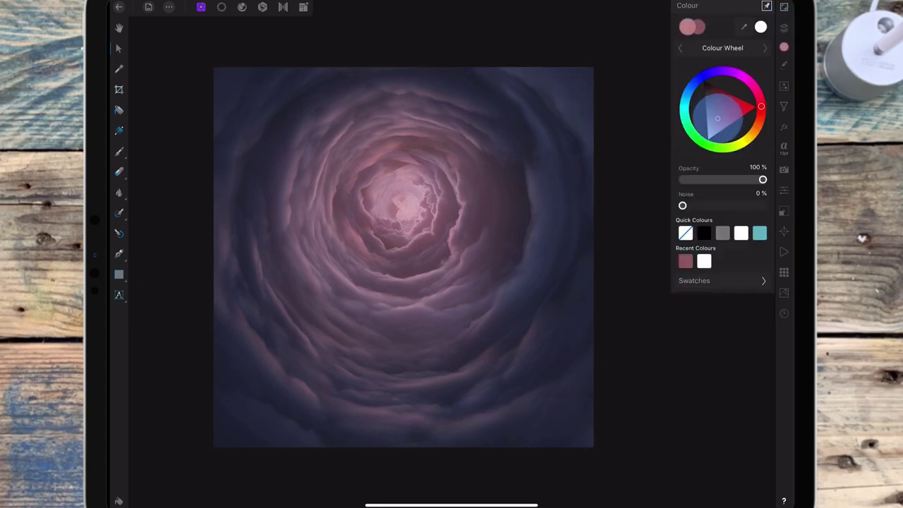
pyautogui.moveTo(715, 123); pyautogui.dragTo(713, 118)
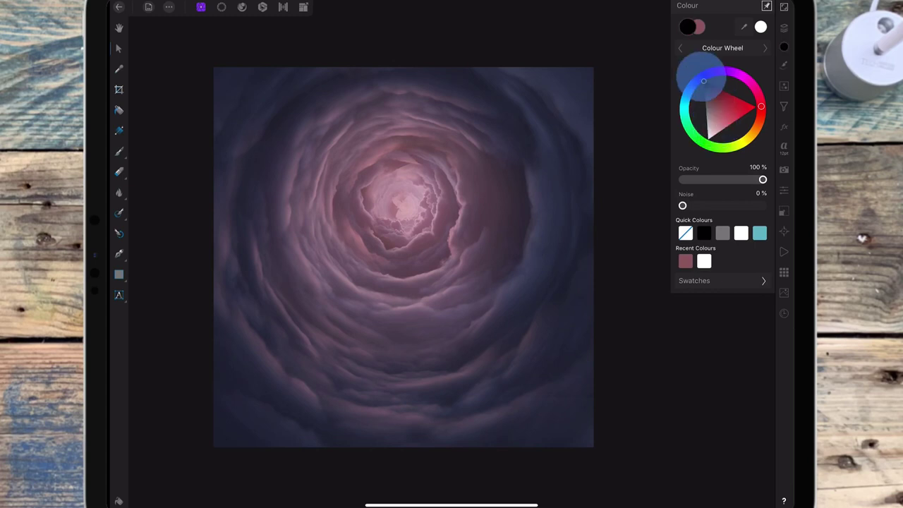
# - Select the masked cloud layer and start an Unconstrained crop on the full canvas
pyautogui.click(784, 28)
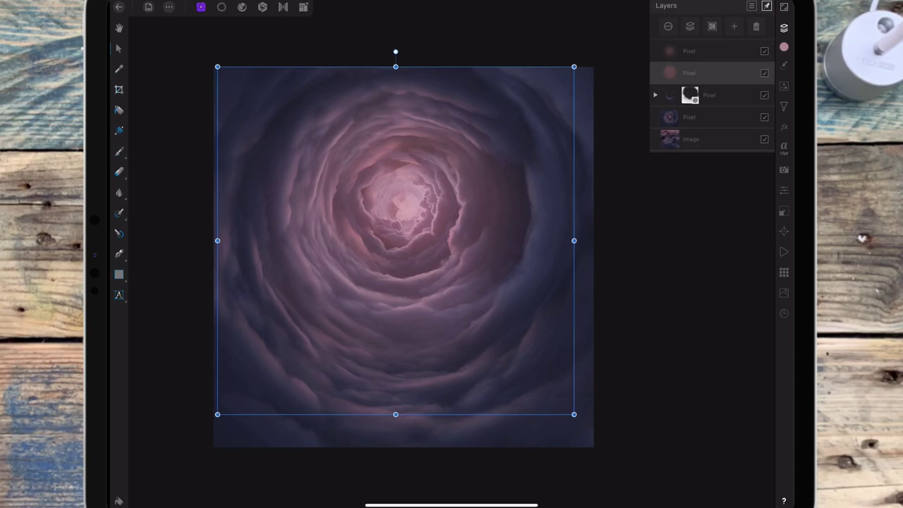
pyautogui.click(705, 94)
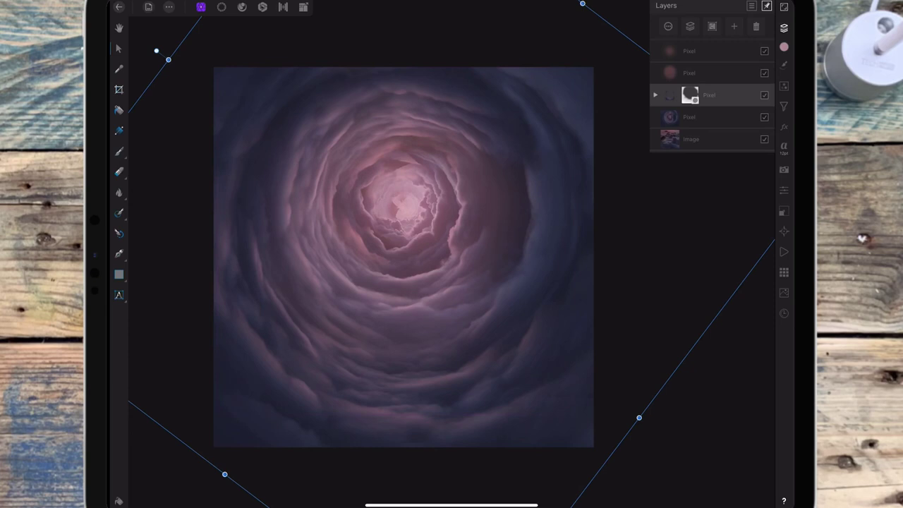
pyautogui.click(119, 89)
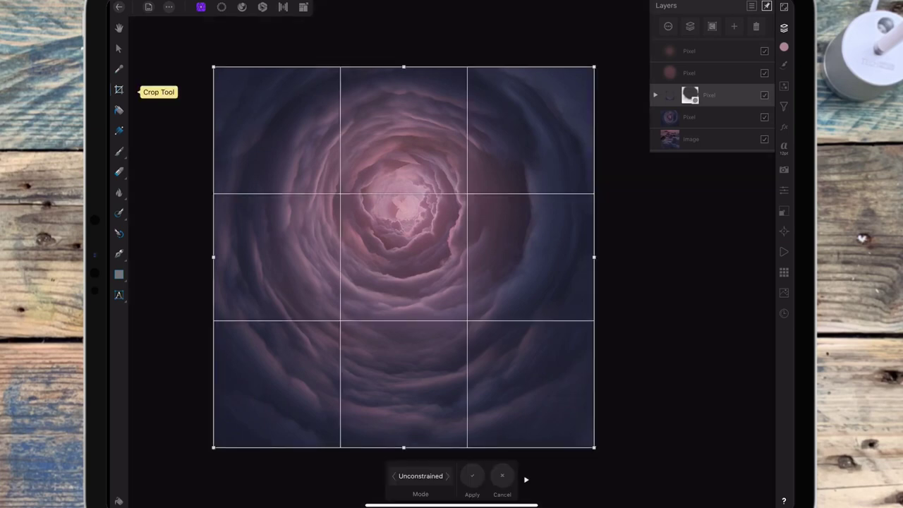
# - Crop the canvas up from the bottom into a landscape frame and apply it
pyautogui.moveTo(403, 447); pyautogui.dragTo(416, 389)
pyautogui.click(472, 476)
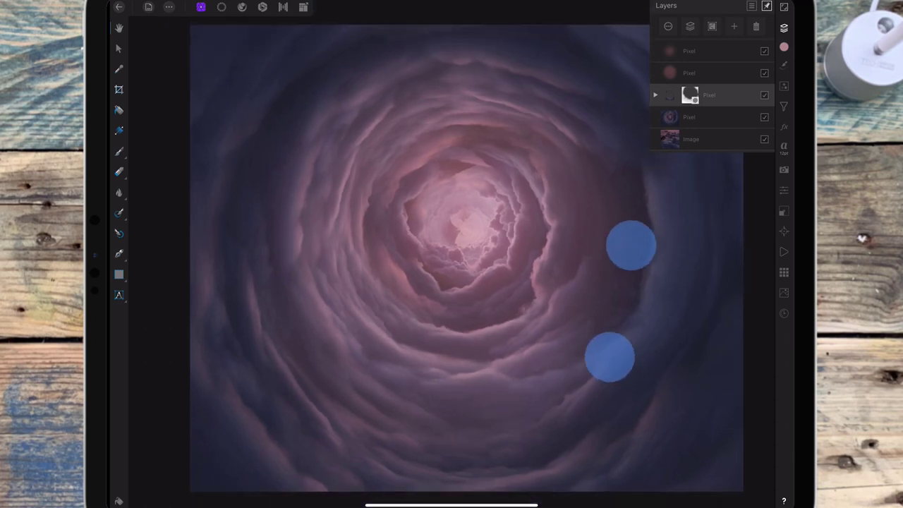
pyautogui.scroll(-3, 621, 303)
pyautogui.scroll(1, 621, 286)
pyautogui.scroll(1, 620, 286)
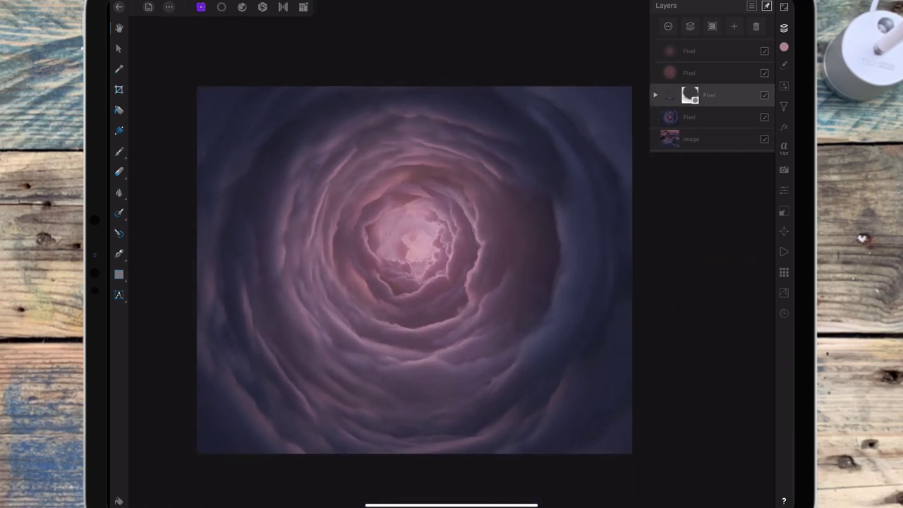
pyautogui.click(148, 7)
# - Place a ship photo from the Photos library, shrink it, tilt it and move it toward the centre
pyautogui.click(211, 62)
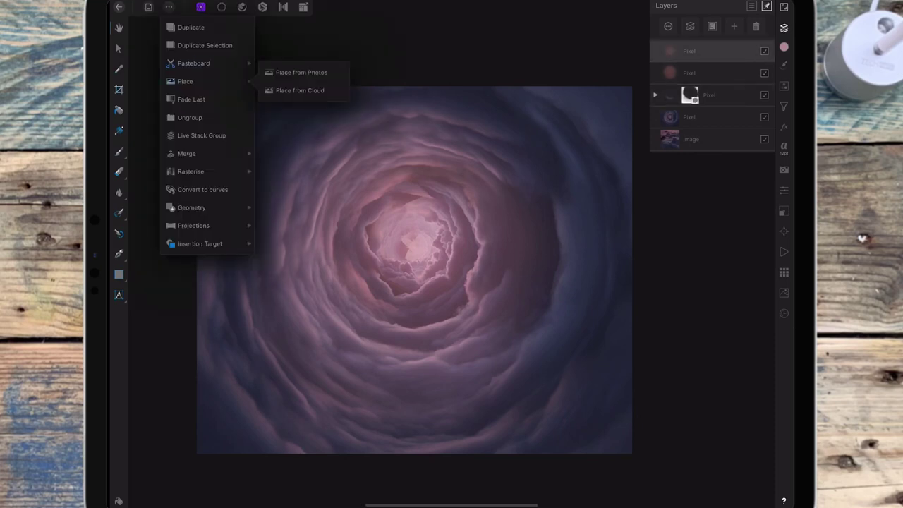
pyautogui.click(303, 72)
pyautogui.moveTo(494, 133)
pyautogui.mouseDown()
pyautogui.moveTo(479, 189)
pyautogui.moveTo(411, 303)
pyautogui.mouseUp()
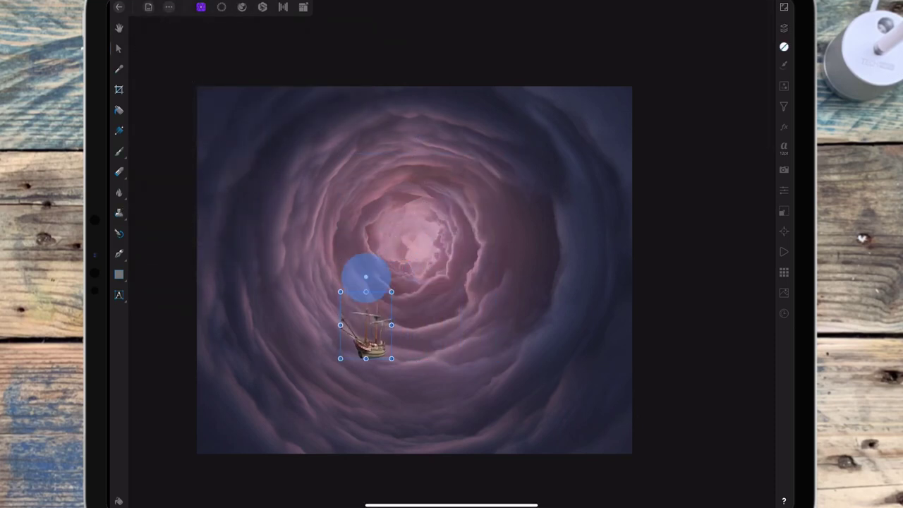
pyautogui.moveTo(362, 272)
pyautogui.mouseDown()
pyautogui.moveTo(423, 256)
pyautogui.moveTo(448, 265)
pyautogui.mouseUp()
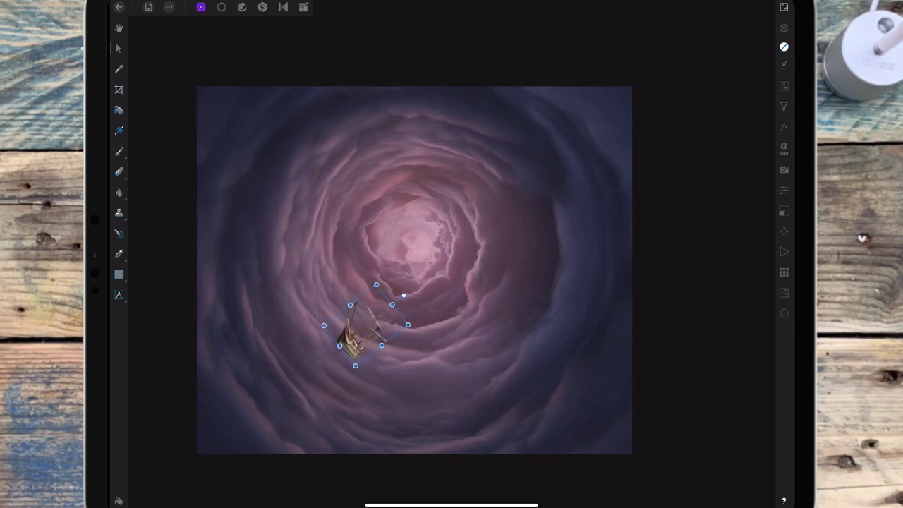
pyautogui.moveTo(365, 325); pyautogui.dragTo(346, 256)
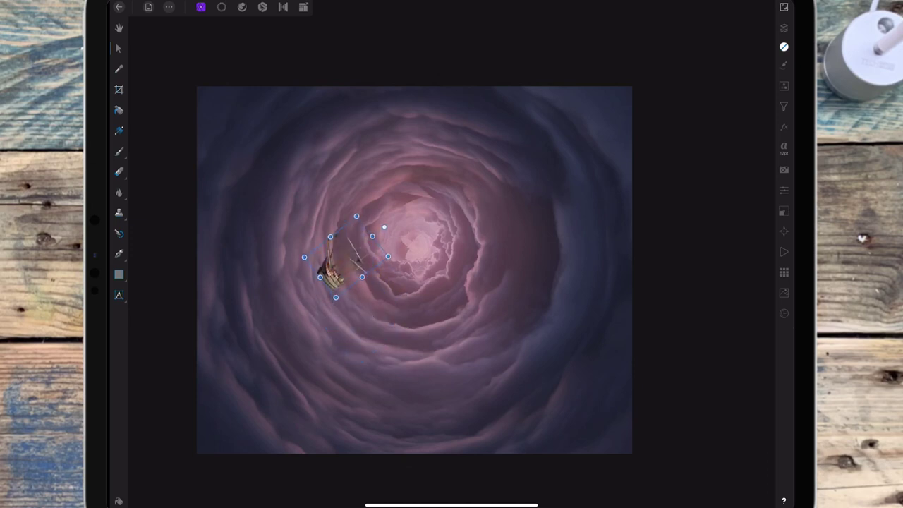
# - Fine-tune the ship's steep tilt and position just left of the glowing centre
pyautogui.moveTo(384, 227); pyautogui.dragTo(393, 241)
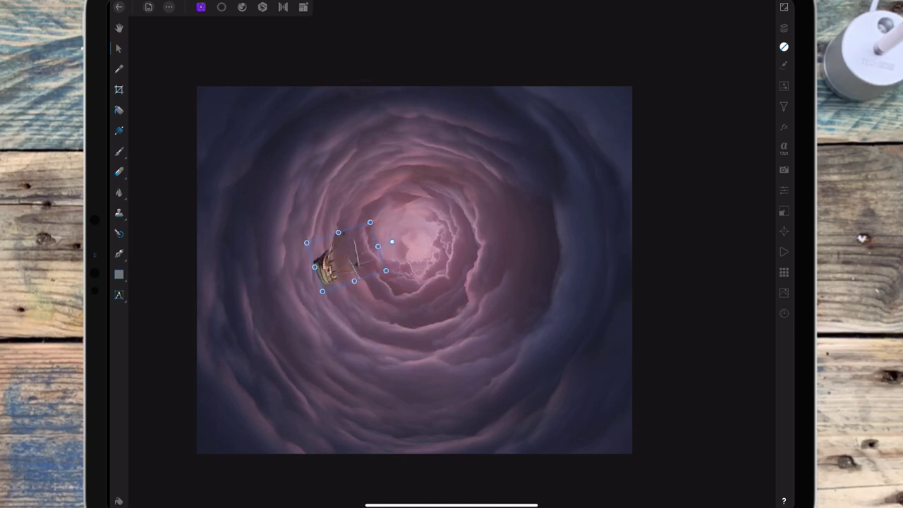
pyautogui.scroll(5, 395, 331)
pyautogui.moveTo(459, 203); pyautogui.dragTo(462, 218)
pyautogui.moveTo(377, 254); pyautogui.dragTo(385, 271)
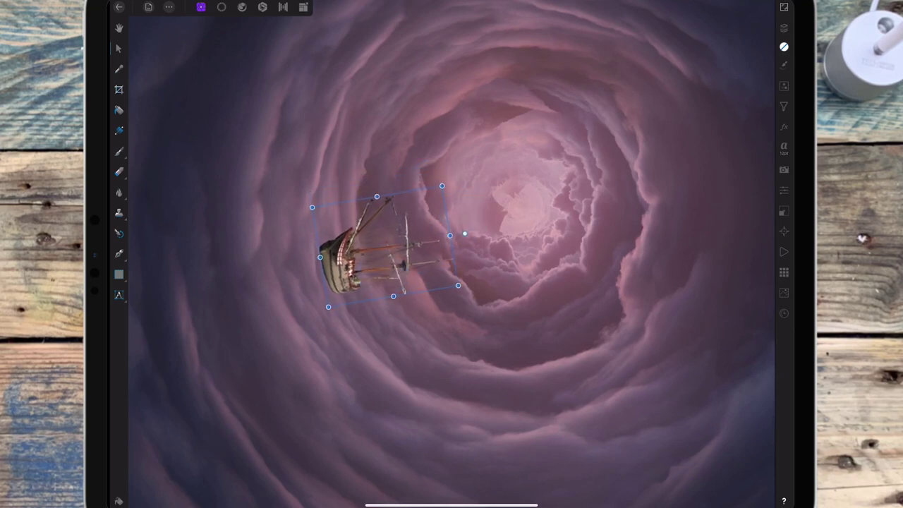
pyautogui.scroll(-3, 589, 232)
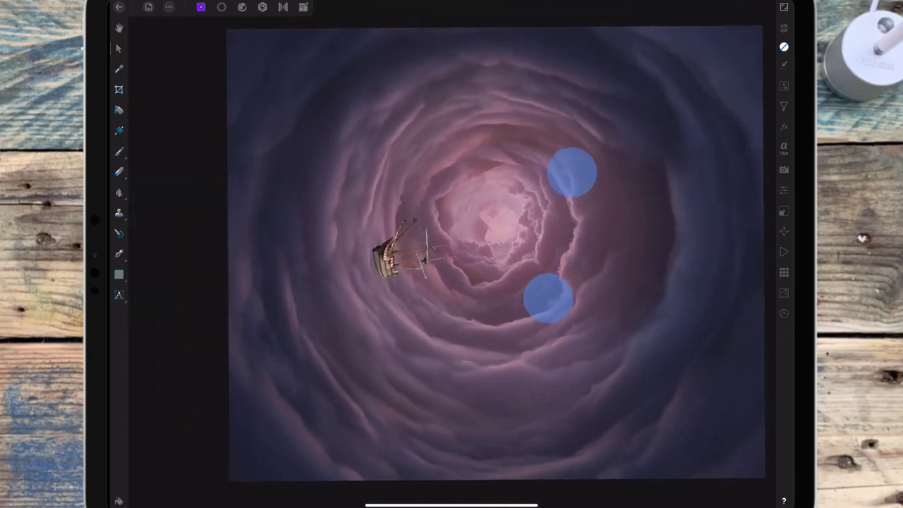
pyautogui.moveTo(468, 240); pyautogui.dragTo(466, 230)
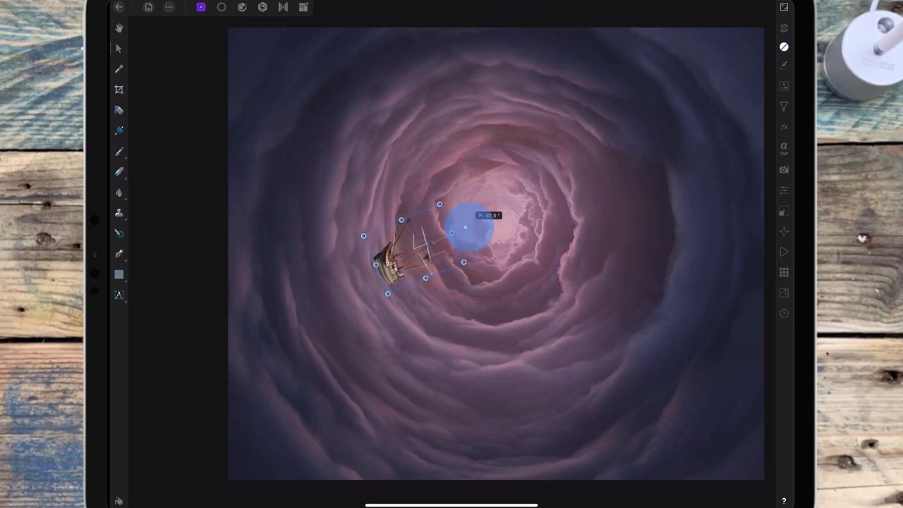
pyautogui.moveTo(465, 230); pyautogui.dragTo(465, 227)
pyautogui.click(425, 235)
pyautogui.moveTo(427, 236); pyautogui.dragTo(426, 236)
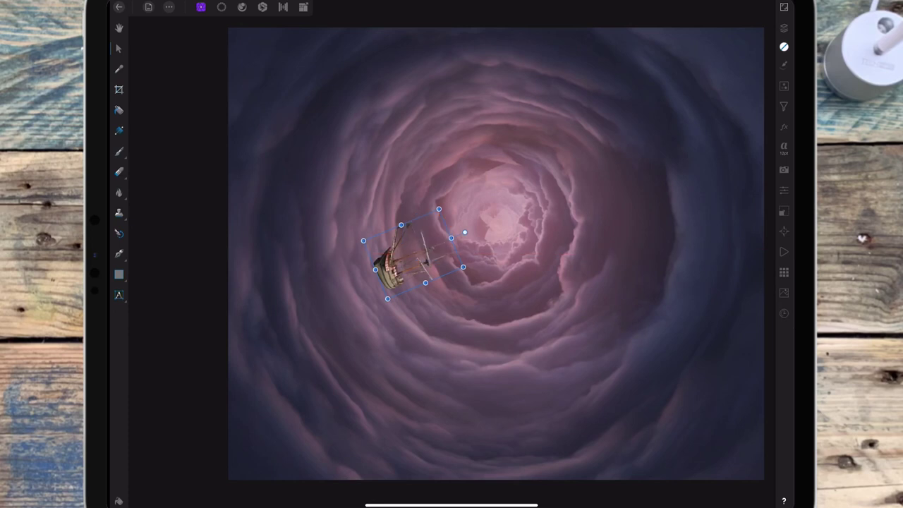
pyautogui.click(783, 28)
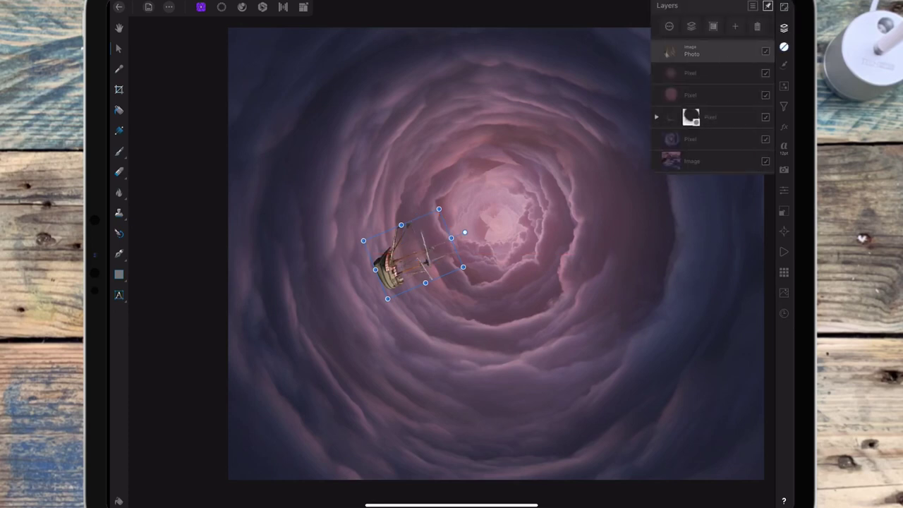
# - Add an HSL adjustment and nest it inside the ship's Photo layer
pyautogui.click(783, 86)
pyautogui.scroll(-5, 745, 147)
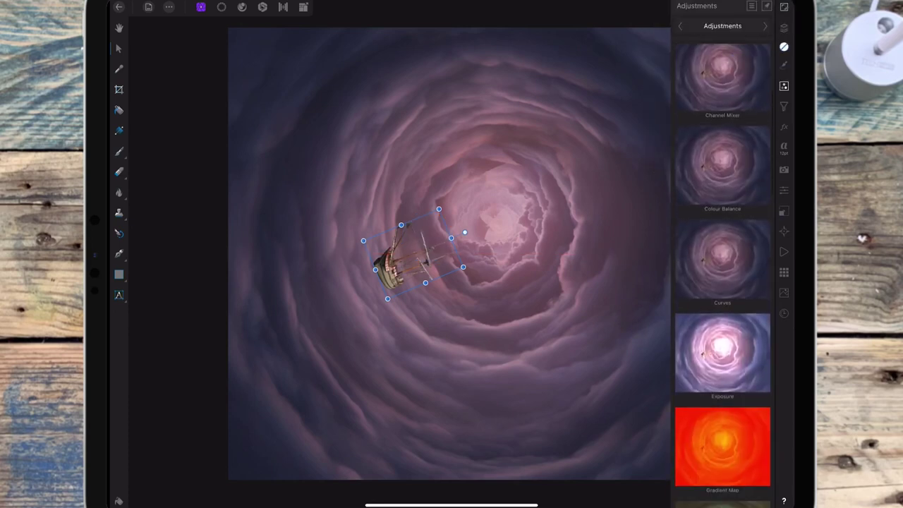
pyautogui.click(722, 359)
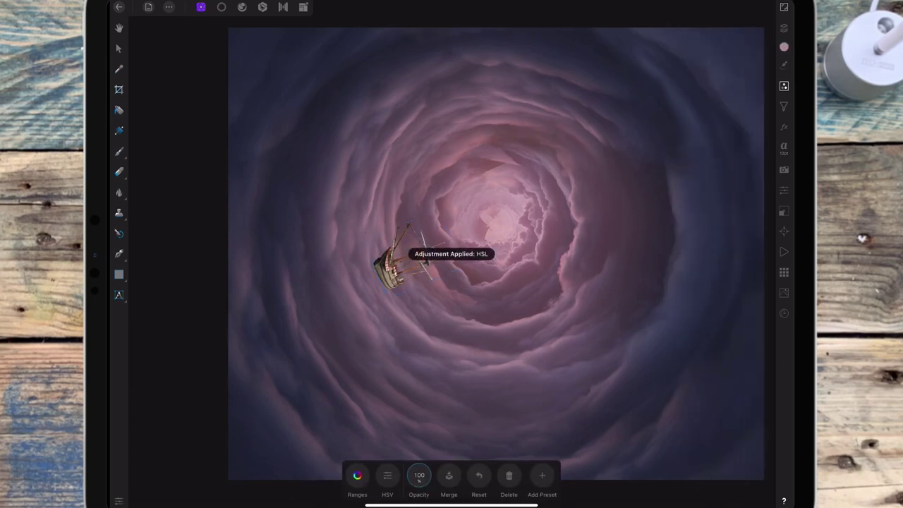
pyautogui.click(783, 27)
pyautogui.moveTo(740, 61); pyautogui.dragTo(739, 72)
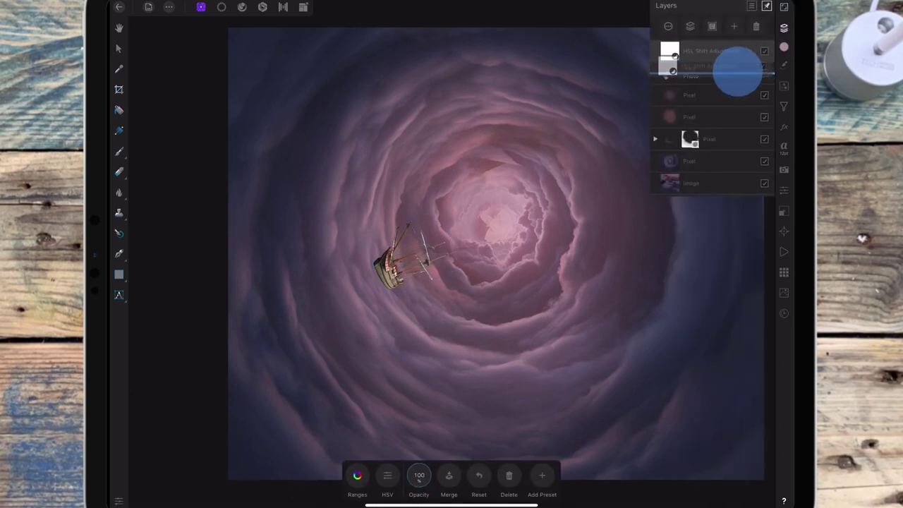
# - Set the ship's HSL Shift to hue 38, saturation -51% and luminance about -29%
pyautogui.scroll(-2, 479, 225)
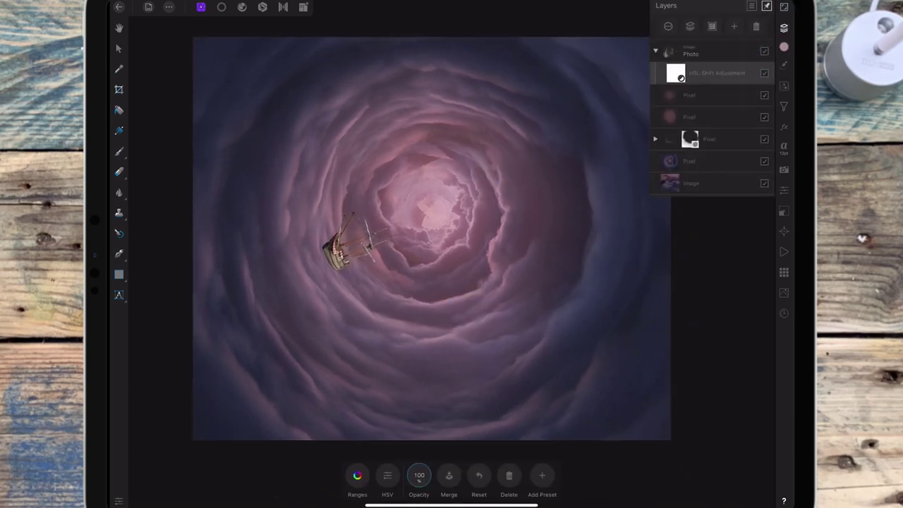
pyautogui.click(357, 475)
pyautogui.moveTo(412, 405)
pyautogui.mouseDown()
pyautogui.moveTo(395, 405)
pyautogui.moveTo(409, 430)
pyautogui.moveTo(395, 432)
pyautogui.mouseUp()
pyautogui.moveTo(412, 378)
pyautogui.mouseDown()
pyautogui.moveTo(461, 378)
pyautogui.moveTo(425, 374)
pyautogui.mouseUp()
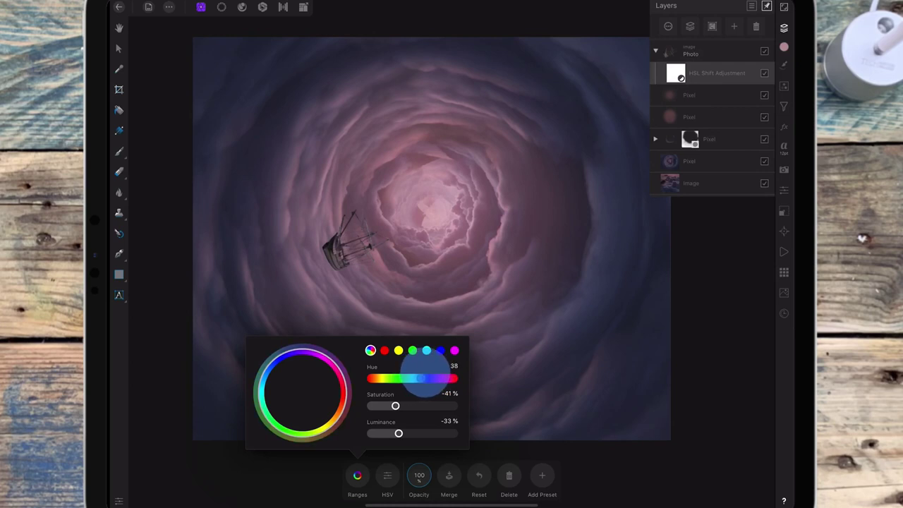
pyautogui.click(395, 406)
pyautogui.moveTo(395, 406); pyautogui.dragTo(398, 433)
pyautogui.click(357, 475)
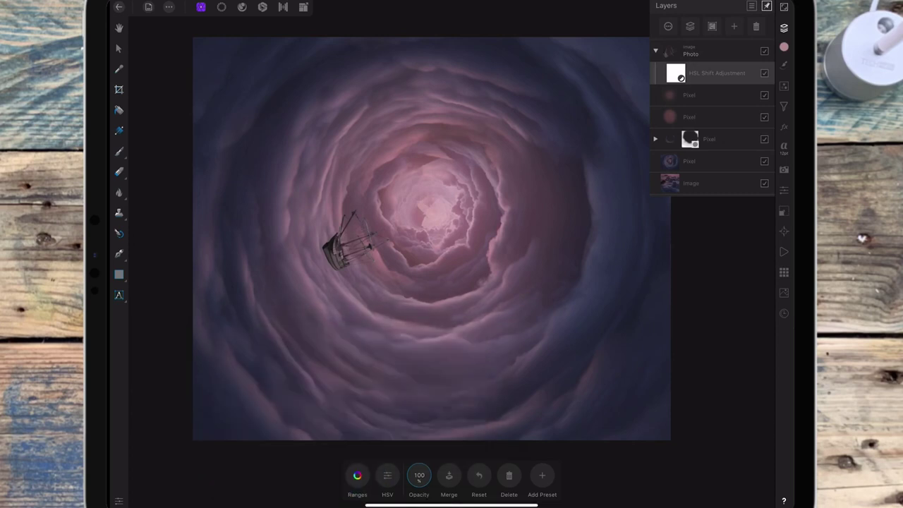
pyautogui.click(691, 51)
pyautogui.click(733, 26)
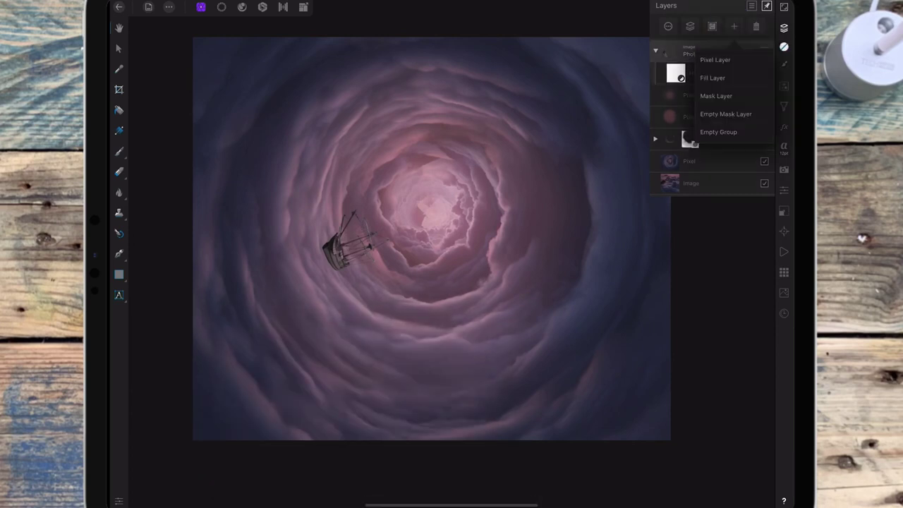
# - Add a mask to the ship and paint it with a black 96 px brush to hide the stern
pyautogui.click(715, 59)
pyautogui.click(118, 151)
pyautogui.click(507, 475)
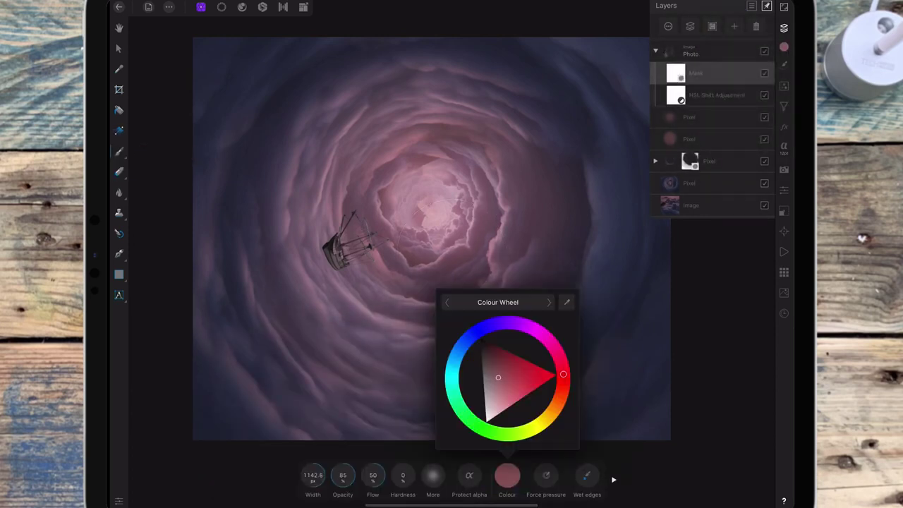
pyautogui.scroll(5, 430, 286)
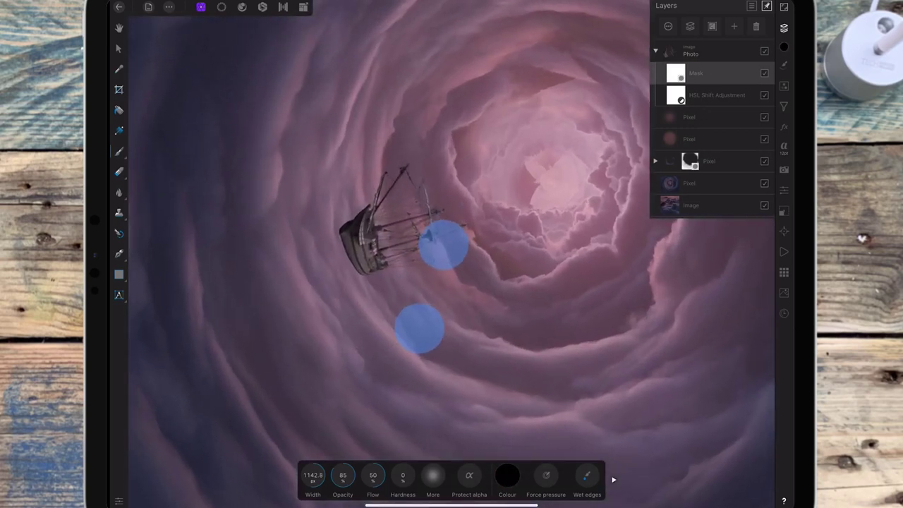
pyautogui.moveTo(313, 475); pyautogui.dragTo(176, 475)
pyautogui.moveTo(341, 233)
pyautogui.mouseDown()
pyautogui.moveTo(346, 260)
pyautogui.moveTo(343, 221)
pyautogui.moveTo(345, 246)
pyautogui.moveTo(374, 296)
pyautogui.moveTo(350, 262)
pyautogui.moveTo(346, 254)
pyautogui.moveTo(379, 295)
pyautogui.moveTo(345, 216)
pyautogui.moveTo(347, 236)
pyautogui.mouseUp()
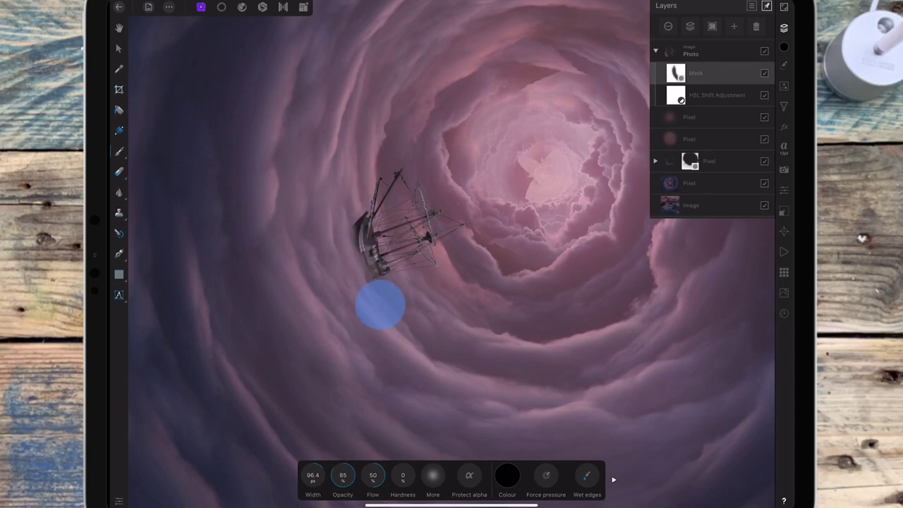
pyautogui.moveTo(379, 303); pyautogui.dragTo(370, 289)
# - Paint with a white 41 px brush on the mask to restore the ship's hull
pyautogui.click(507, 475)
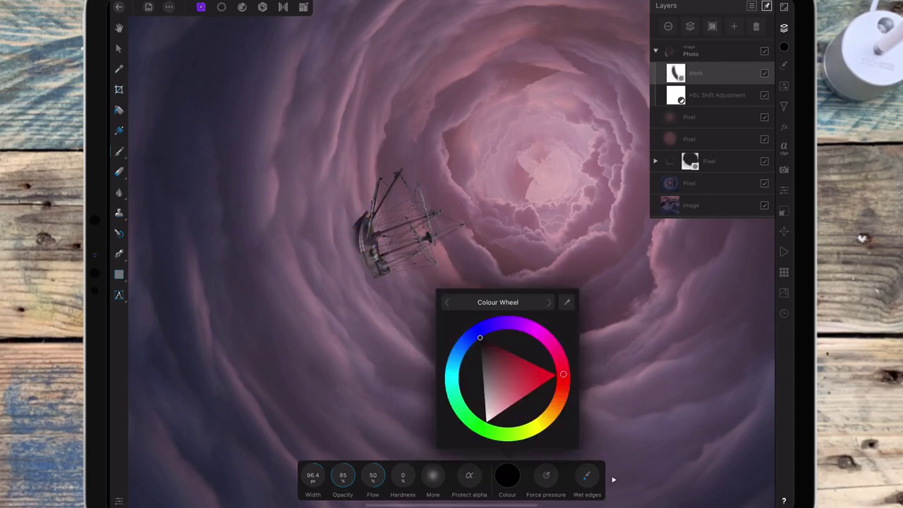
pyautogui.click(481, 420)
pyautogui.moveTo(313, 474); pyautogui.dragTo(300, 474)
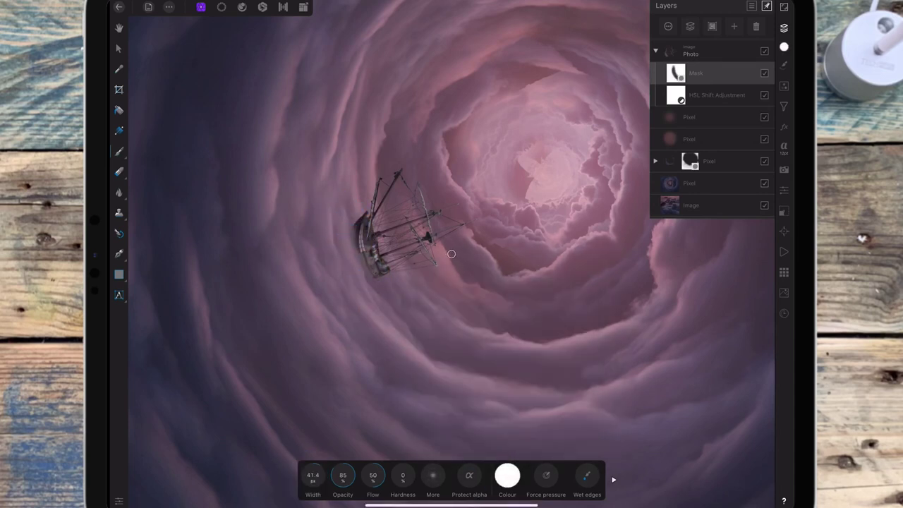
pyautogui.moveTo(362, 251)
pyautogui.mouseDown()
pyautogui.moveTo(369, 264)
pyautogui.moveTo(354, 228)
pyautogui.moveTo(360, 254)
pyautogui.mouseUp()
pyautogui.scroll(-3, 501, 243)
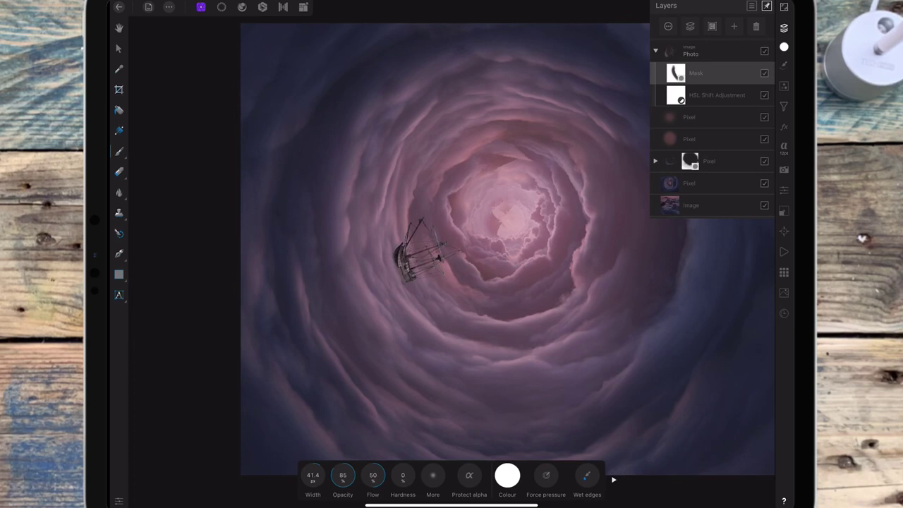
pyautogui.click(655, 50)
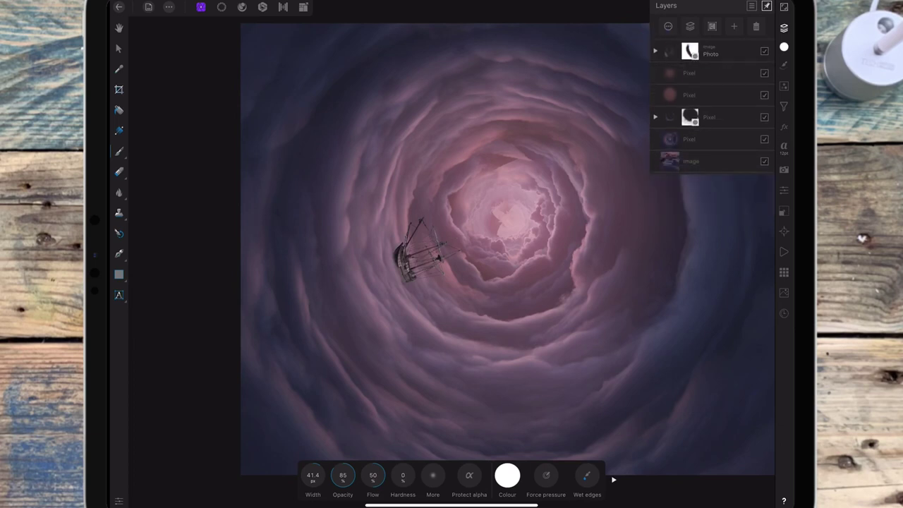
pyautogui.click(655, 50)
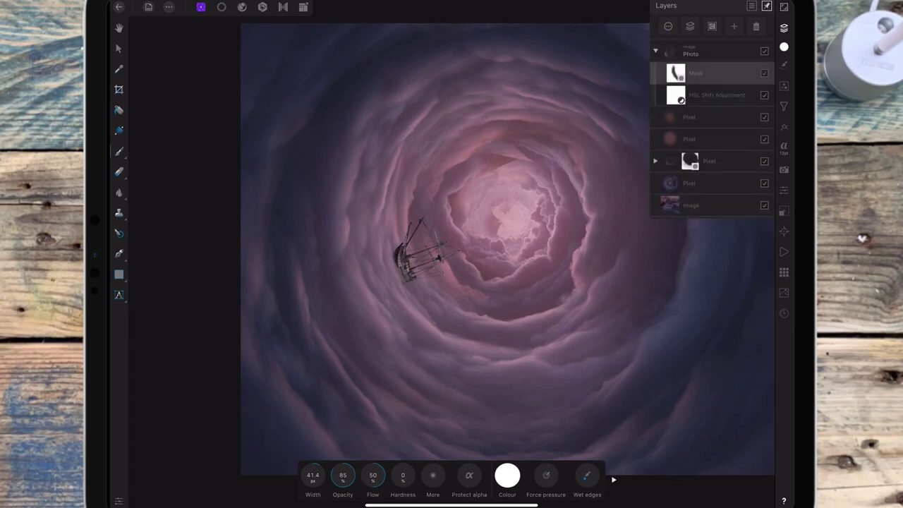
# - Change the ship's HSL Shift to saturation -49% and luminance -26%, keeping hue 38
pyautogui.click(715, 95)
pyautogui.click(357, 475)
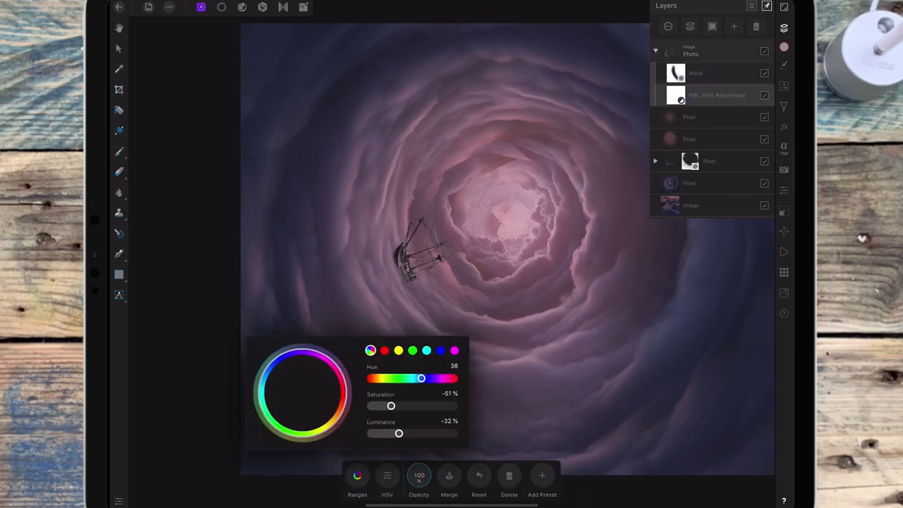
pyautogui.moveTo(391, 406); pyautogui.dragTo(399, 432)
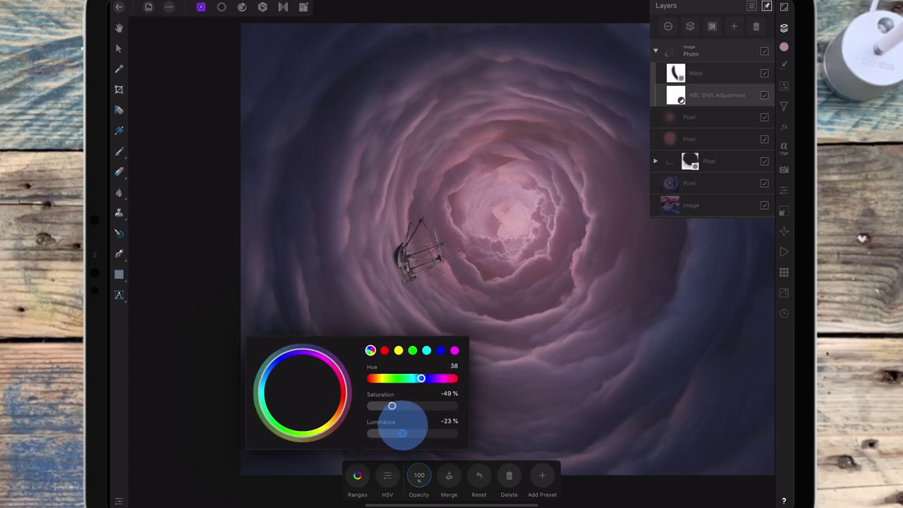
pyautogui.moveTo(401, 432); pyautogui.dragTo(401, 432)
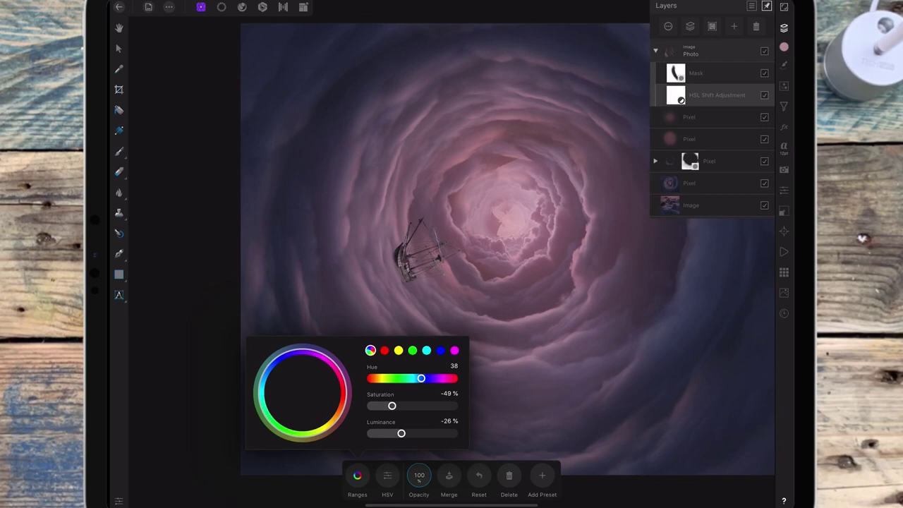
pyautogui.click(655, 51)
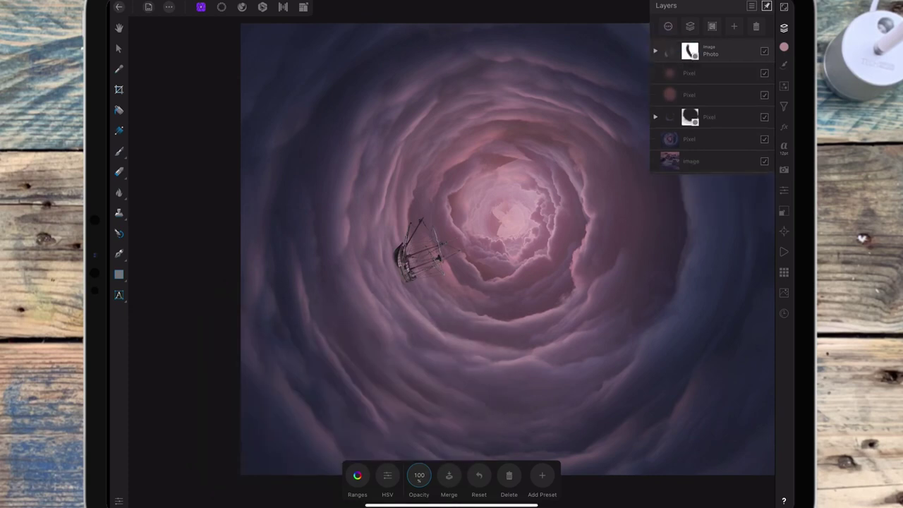
# - On a new pixel layer, paint a soft black blob beside the ship with a 357 px brush
pyautogui.click(733, 26)
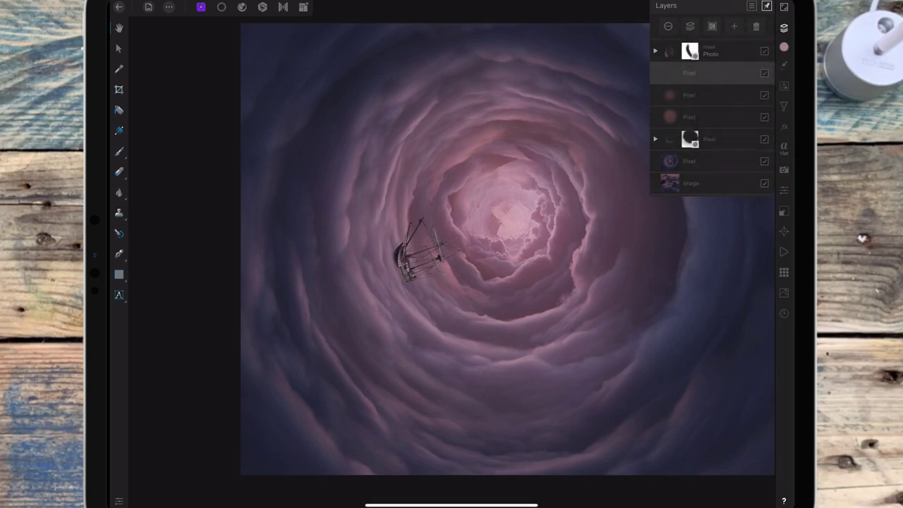
pyautogui.click(119, 151)
pyautogui.click(507, 475)
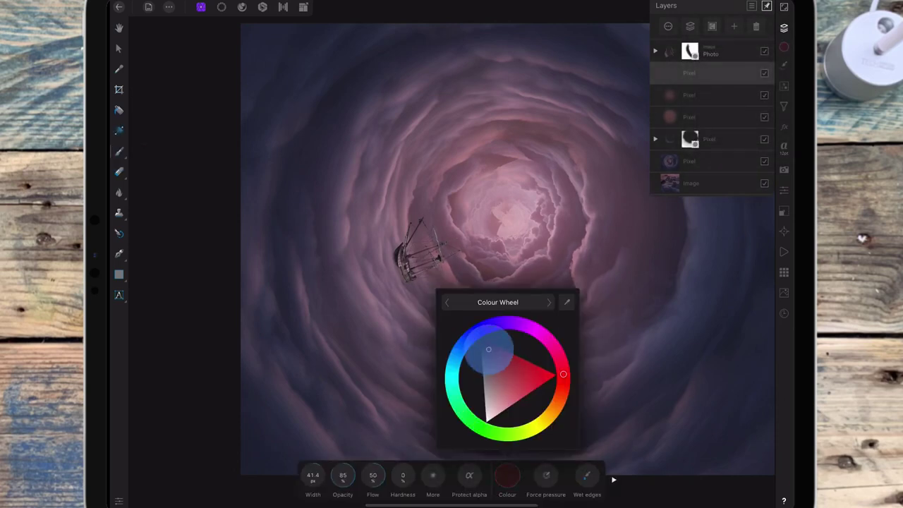
pyautogui.click(507, 474)
pyautogui.moveTo(316, 471); pyautogui.dragTo(582, 288)
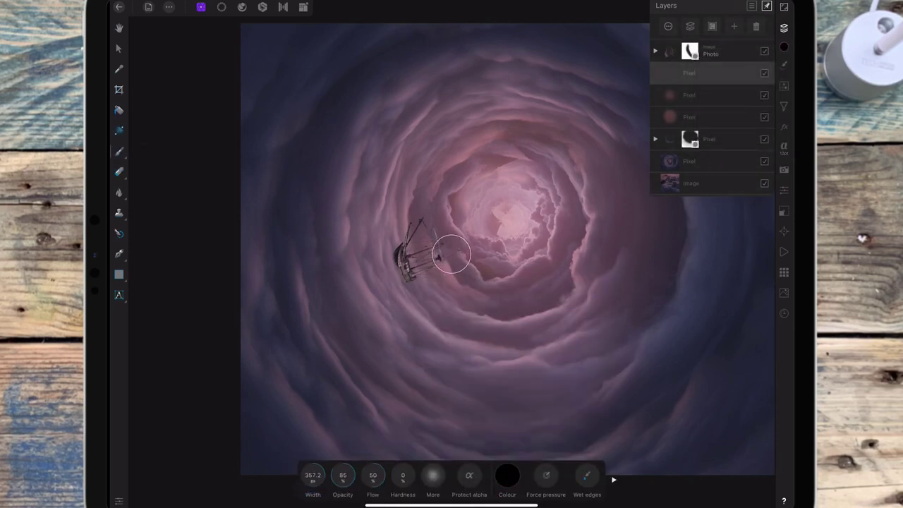
pyautogui.moveTo(398, 258)
pyautogui.mouseDown()
pyautogui.moveTo(380, 275)
pyautogui.moveTo(402, 271)
pyautogui.mouseUp()
# - Squash, stretch, rotate and reposition the dark blob into a shadow along the ship's hull
pyautogui.click(118, 48)
pyautogui.moveTo(412, 237)
pyautogui.mouseDown()
pyautogui.moveTo(413, 195)
pyautogui.moveTo(397, 177)
pyautogui.mouseUp()
pyautogui.moveTo(420, 255); pyautogui.dragTo(414, 289)
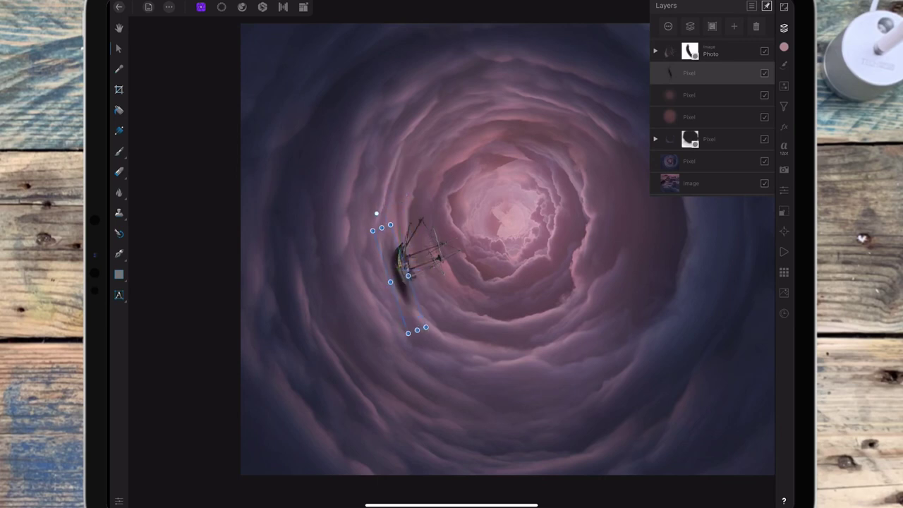
pyautogui.scroll(3, 431, 277)
pyautogui.scroll(2, 431, 277)
pyautogui.moveTo(365, 150); pyautogui.dragTo(356, 144)
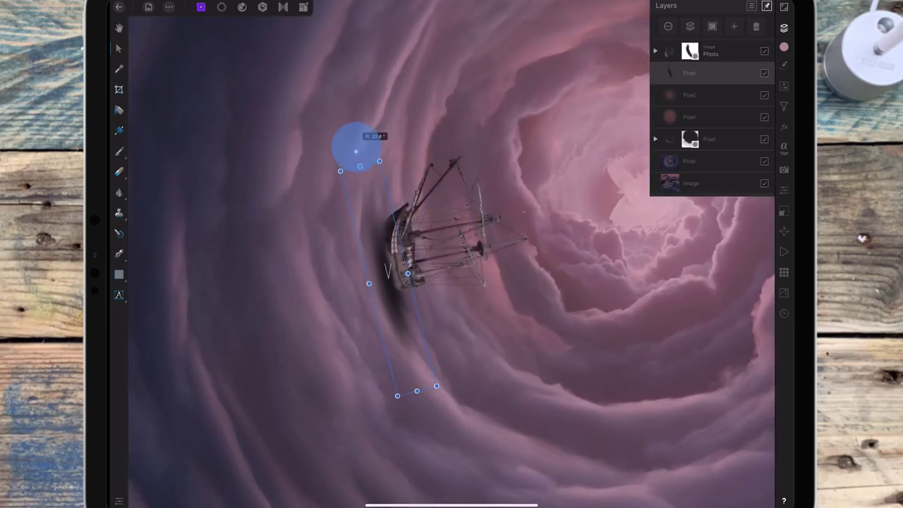
pyautogui.moveTo(403, 312); pyautogui.dragTo(403, 312)
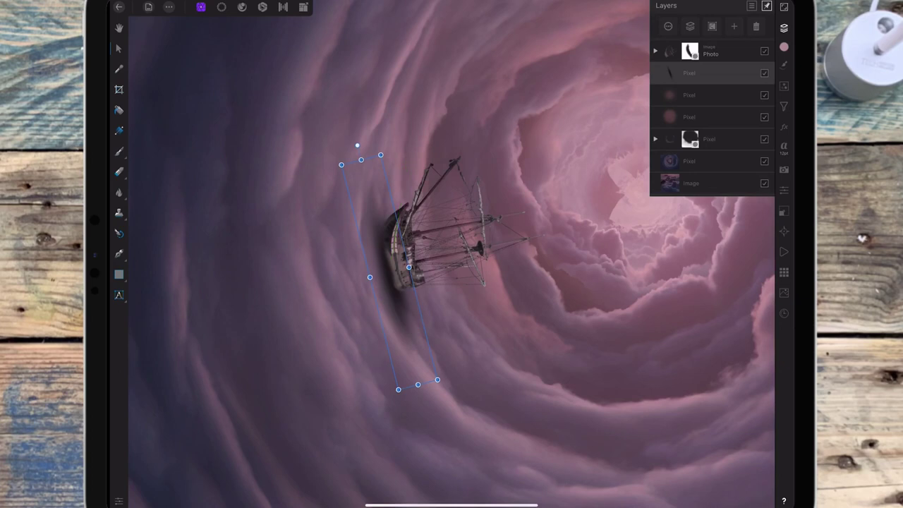
pyautogui.moveTo(418, 384); pyautogui.dragTo(409, 350)
pyautogui.moveTo(403, 312); pyautogui.dragTo(404, 314)
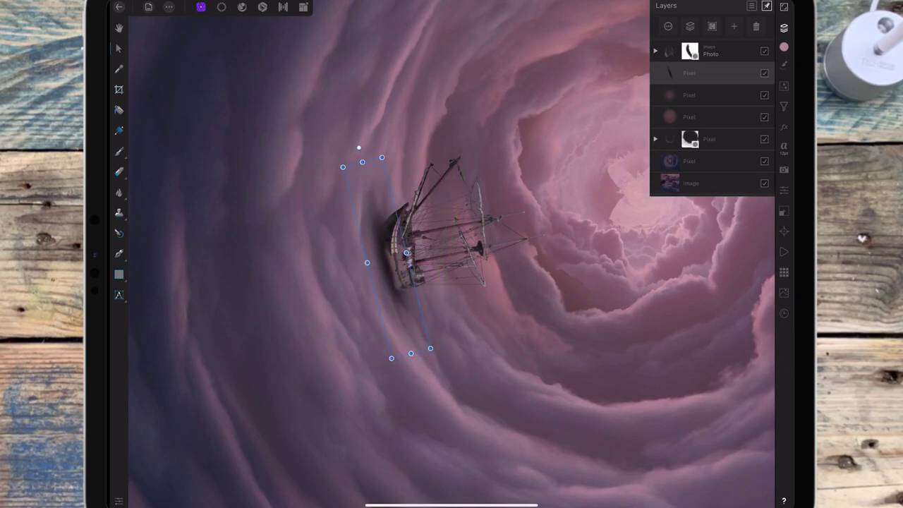
# - Undo an accidental transform of the ship and reselect the shadow layer
pyautogui.click(708, 51)
pyautogui.hotkey('ctrl', 'z')
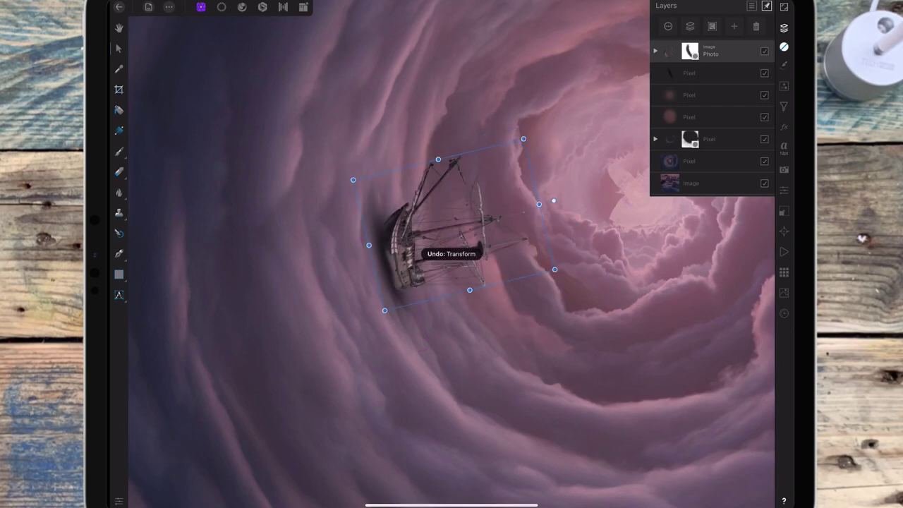
pyautogui.click(705, 73)
pyautogui.scroll(5, 508, 275)
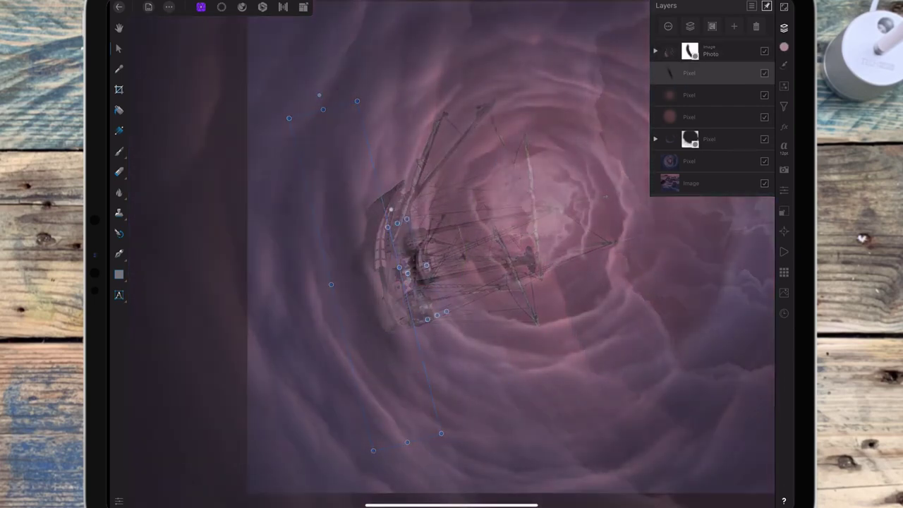
# - Lower the dark shadow streak layer's opacity to 80%
pyautogui.click(669, 28)
pyautogui.moveTo(755, 56); pyautogui.dragTo(737, 59)
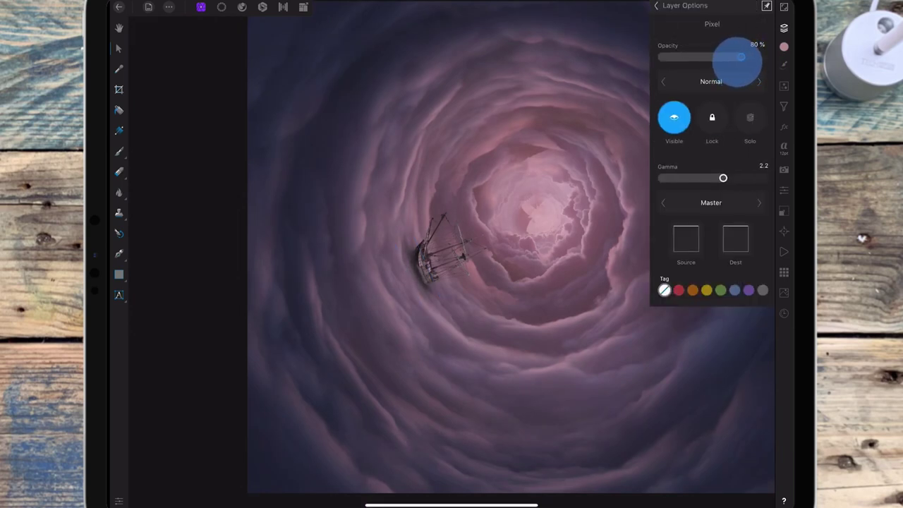
pyautogui.scroll(-3, 599, 211)
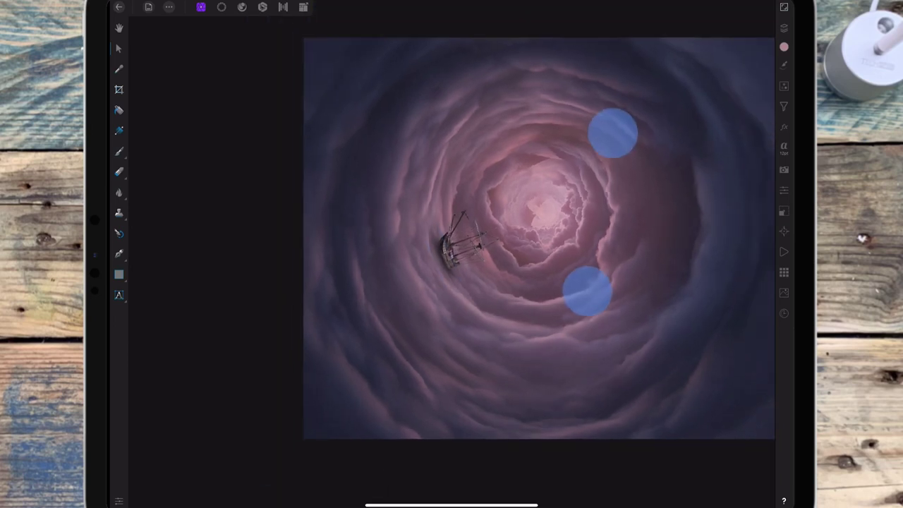
pyautogui.scroll(-2, 599, 212)
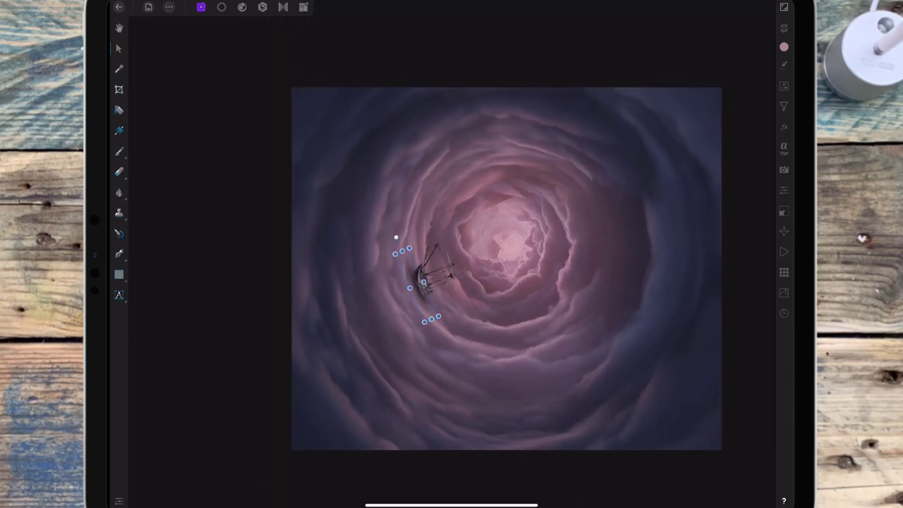
# - Rasterise the ship Photo layer and select the pixel layer nested inside it
pyautogui.click(783, 28)
pyautogui.click(692, 51)
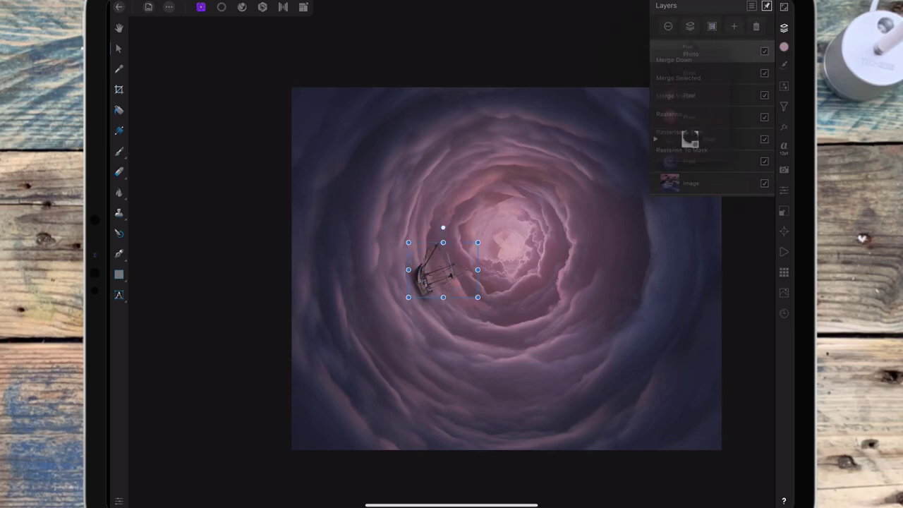
pyautogui.click(734, 56)
pyautogui.click(783, 28)
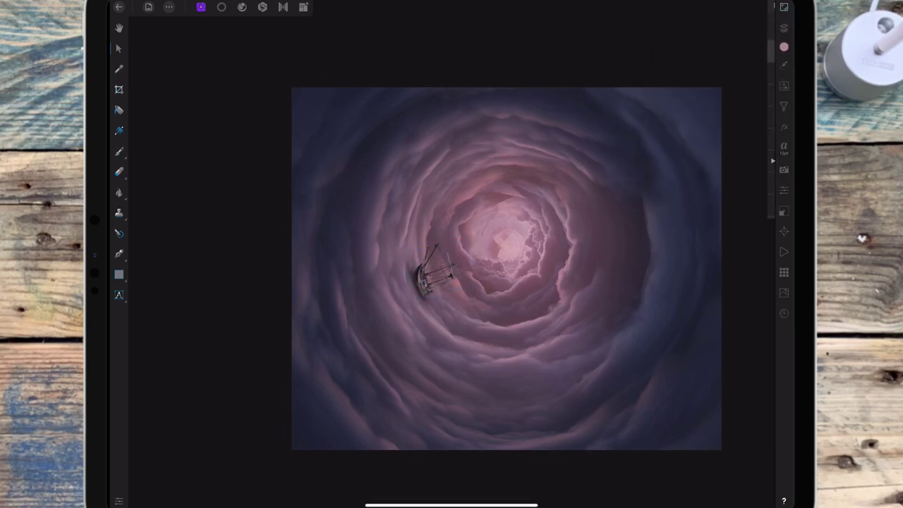
pyautogui.click(783, 28)
pyautogui.moveTo(742, 56); pyautogui.dragTo(741, 66)
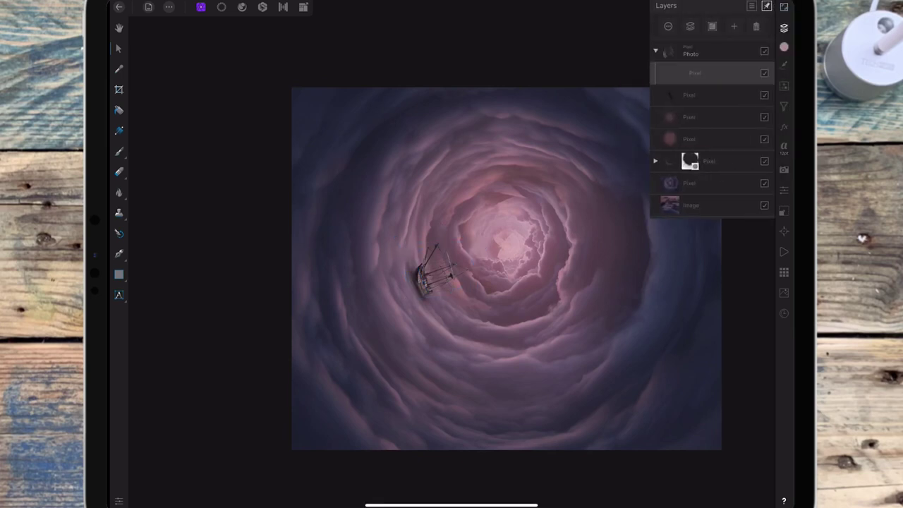
pyautogui.click(118, 150)
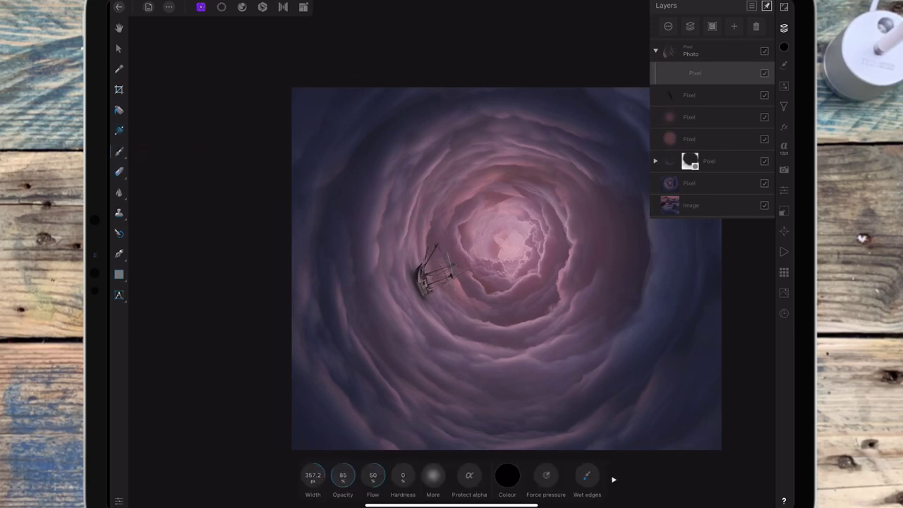
# - Paint dark blue shading over the ship's hull with a roughly 143 px brush
pyautogui.click(507, 474)
pyautogui.moveTo(567, 302); pyautogui.dragTo(349, 204)
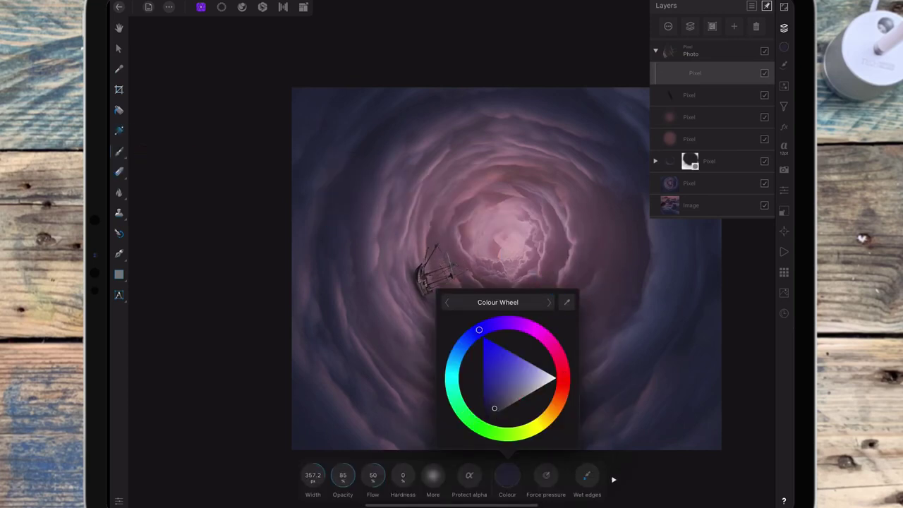
pyautogui.scroll(5, 490, 307)
pyautogui.scroll(3, 536, 296)
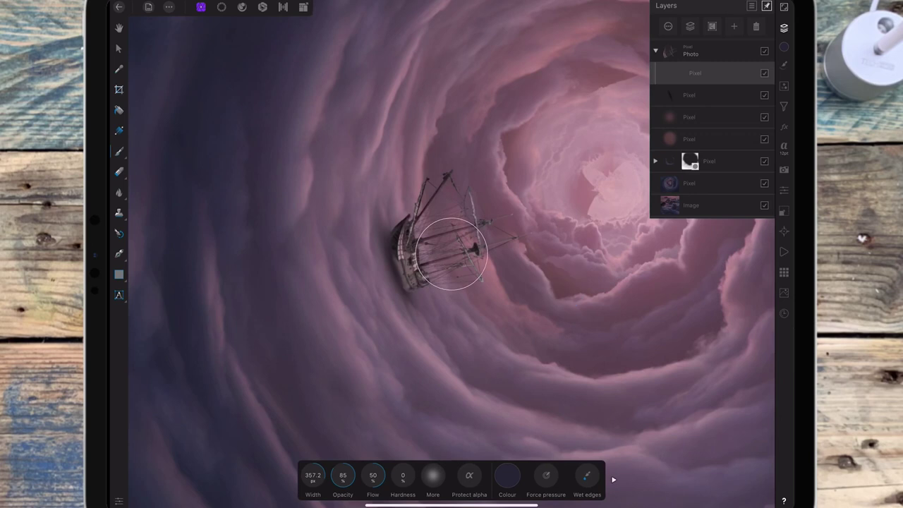
pyautogui.moveTo(312, 474); pyautogui.dragTo(252, 472)
pyautogui.moveTo(401, 257); pyautogui.dragTo(409, 282)
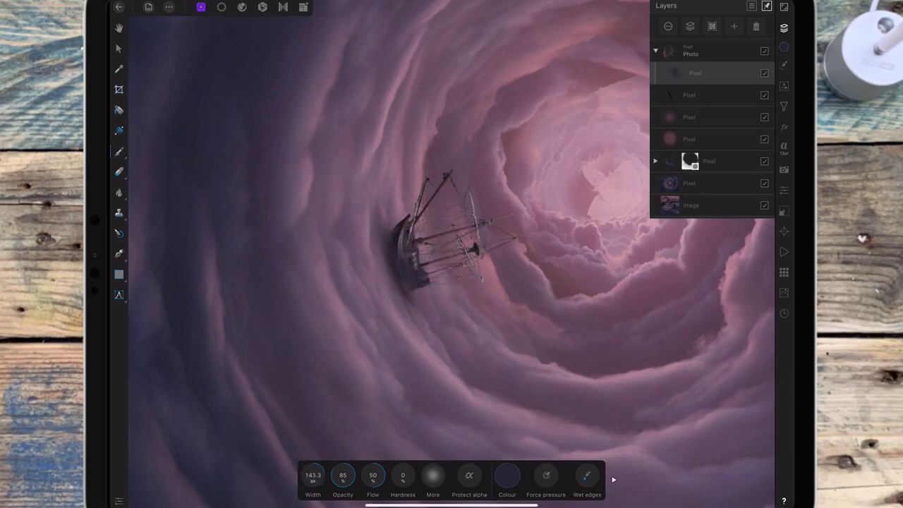
pyautogui.moveTo(393, 258); pyautogui.dragTo(402, 278)
# - Set the hull-shading pixel layer's opacity to 73%
pyautogui.click(705, 73)
pyautogui.moveTo(761, 56); pyautogui.dragTo(734, 57)
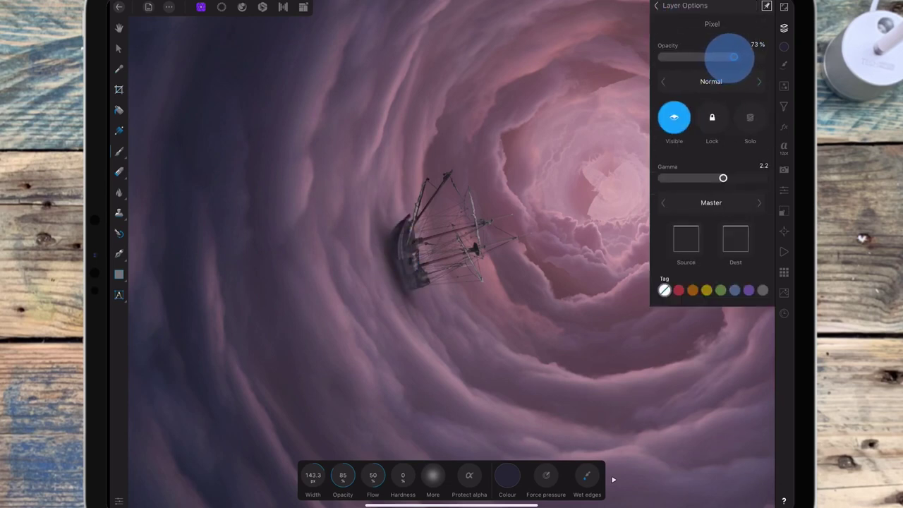
pyautogui.click(656, 5)
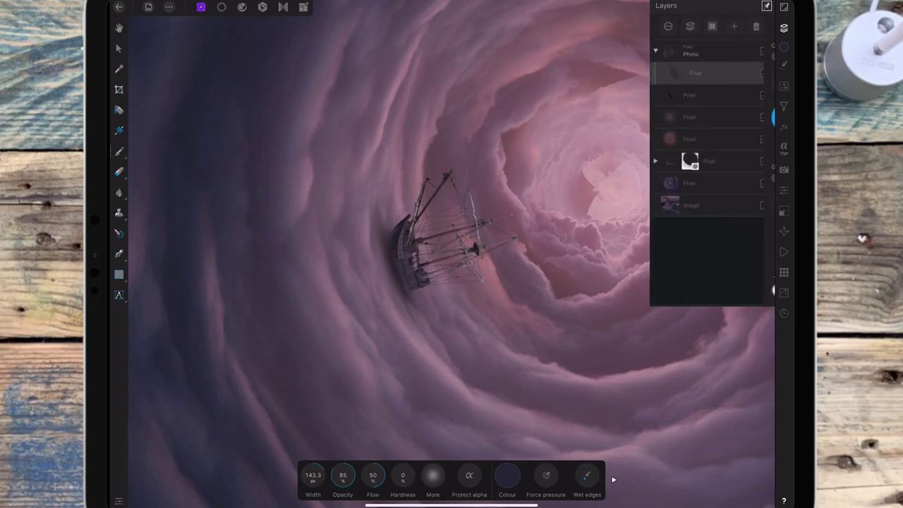
pyautogui.click(119, 48)
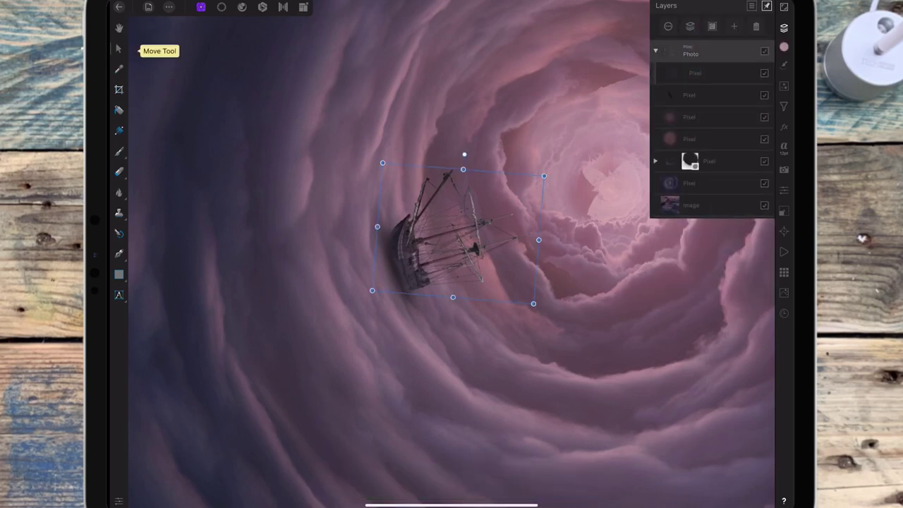
# - Nudge the small ship into position and add a white mask inside its Photo layer
pyautogui.moveTo(443, 247); pyautogui.dragTo(442, 244)
pyautogui.scroll(-3, 490, 270)
pyautogui.scroll(-3, 490, 270)
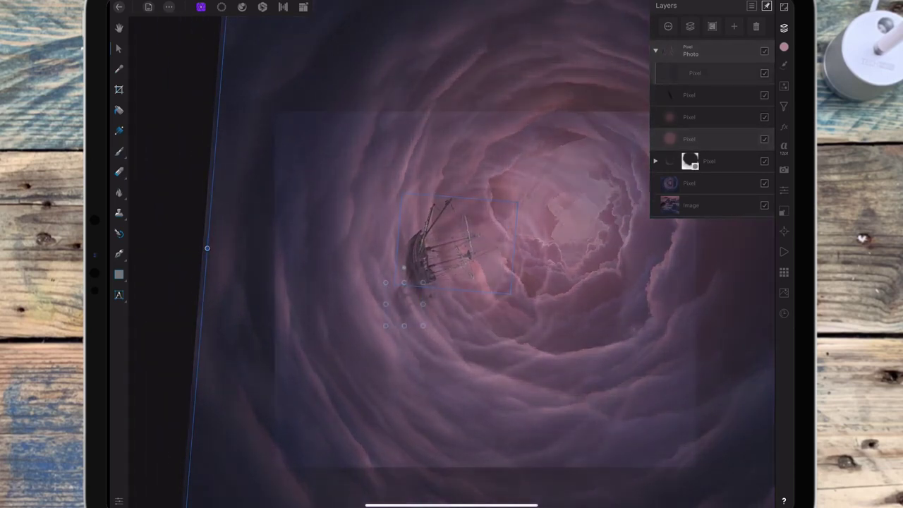
pyautogui.scroll(-2, 489, 270)
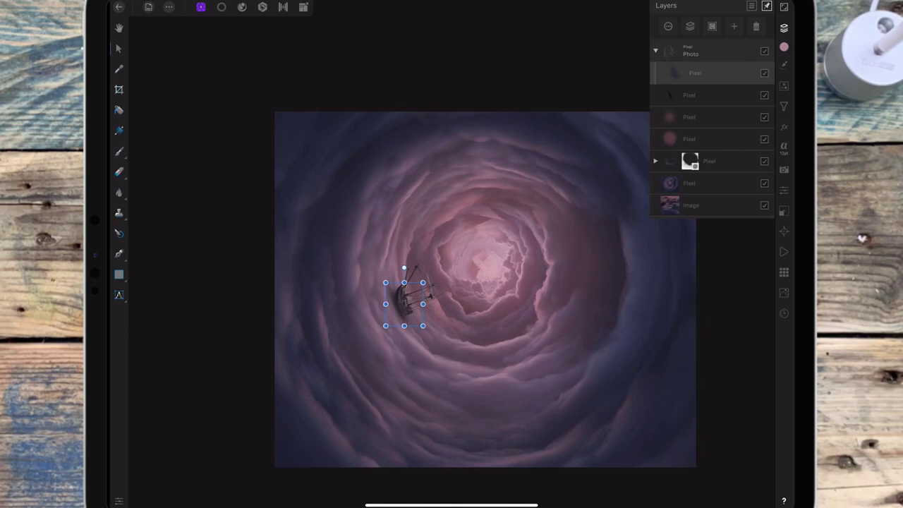
pyautogui.click(696, 50)
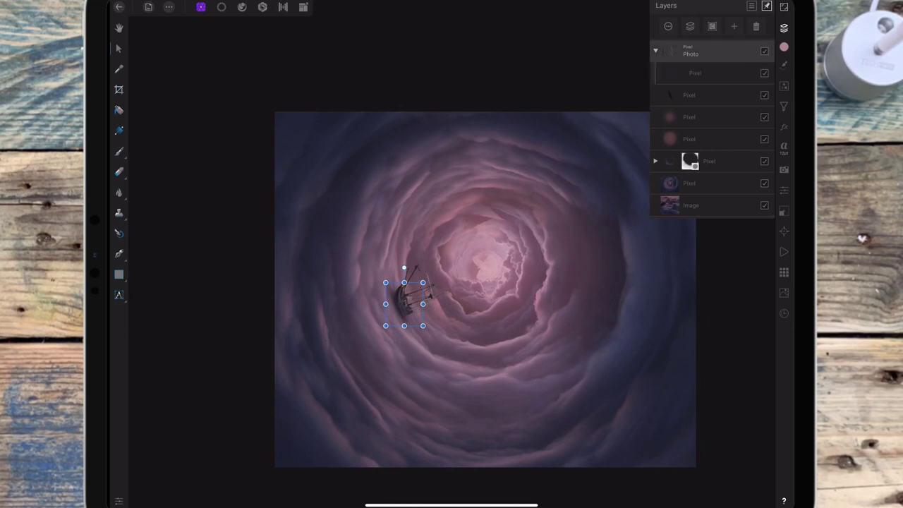
pyautogui.scroll(3, 497, 303)
pyautogui.scroll(-3, 497, 303)
pyautogui.moveTo(439, 312); pyautogui.dragTo(433, 318)
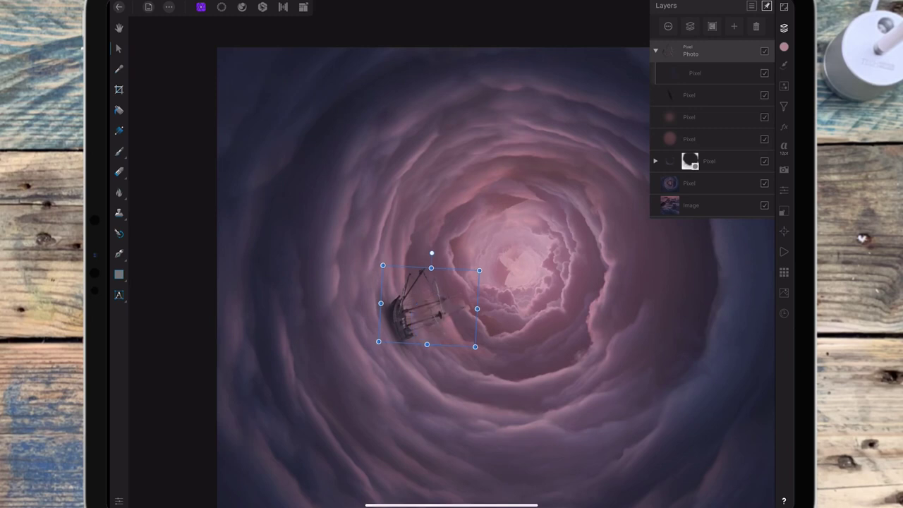
pyautogui.click(733, 26)
pyautogui.click(695, 76)
# - Set a black brush at width 36.1 and 67% opacity for the mask
pyautogui.click(118, 151)
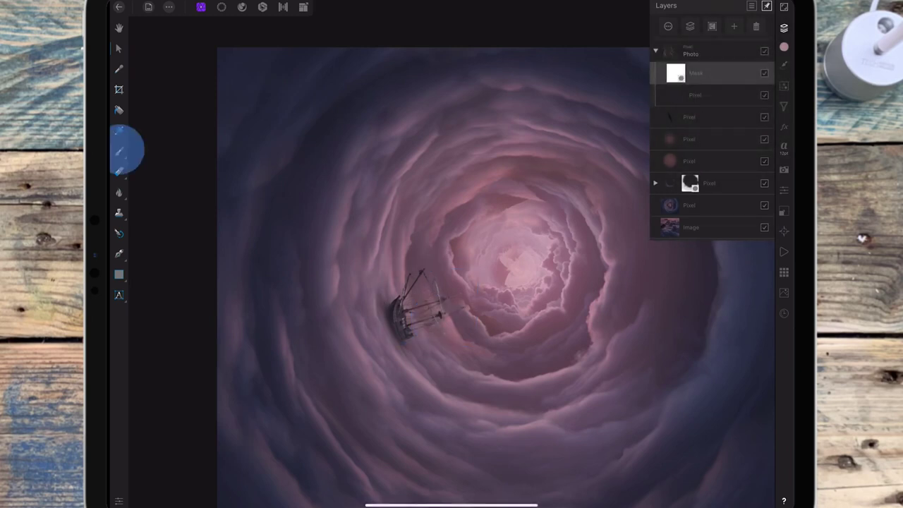
pyautogui.click(507, 474)
pyautogui.click(477, 451)
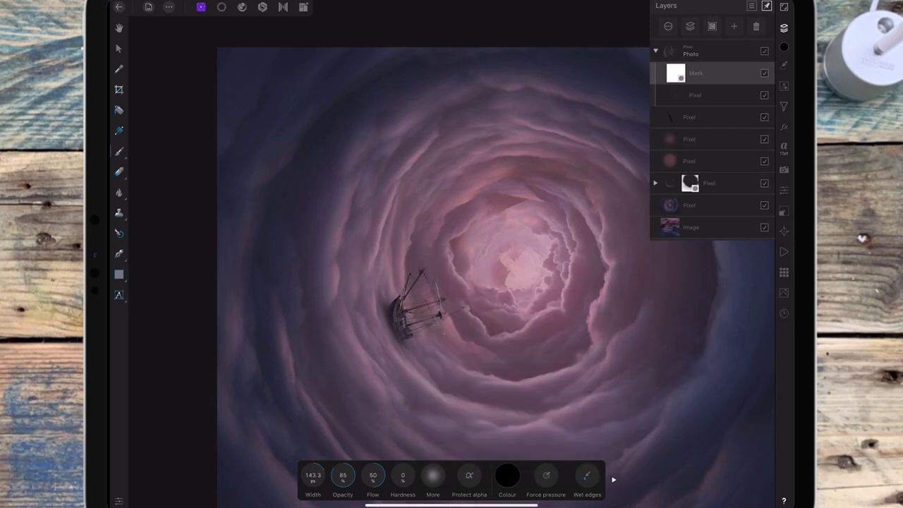
pyautogui.scroll(3, 445, 343)
pyautogui.scroll(2, 445, 343)
pyautogui.moveTo(313, 475)
pyautogui.mouseDown()
pyautogui.moveTo(300, 477)
pyautogui.moveTo(336, 478)
pyautogui.mouseUp()
# - Paint away the small ship's lower hull on its mask
pyautogui.moveTo(392, 295)
pyautogui.mouseDown()
pyautogui.moveTo(409, 341)
pyautogui.moveTo(399, 320)
pyautogui.mouseUp()
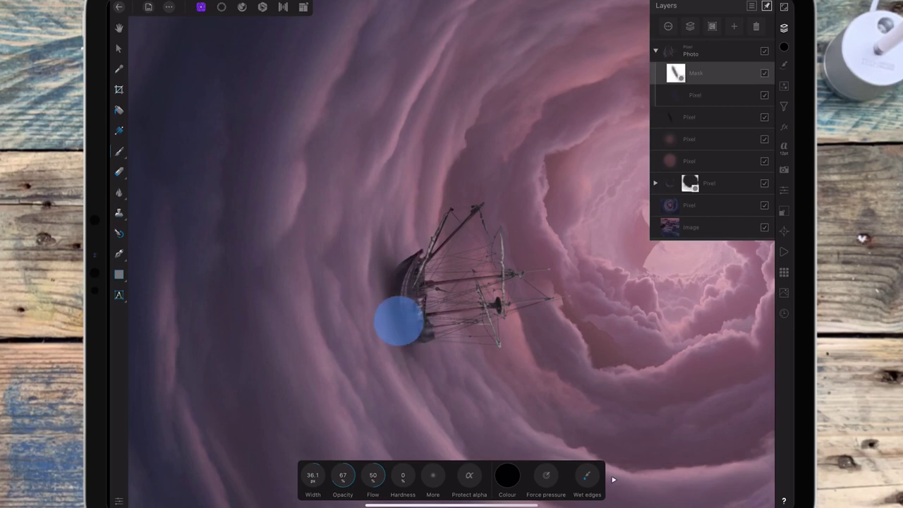
pyautogui.click(400, 321)
pyautogui.click(421, 358)
pyautogui.click(402, 323)
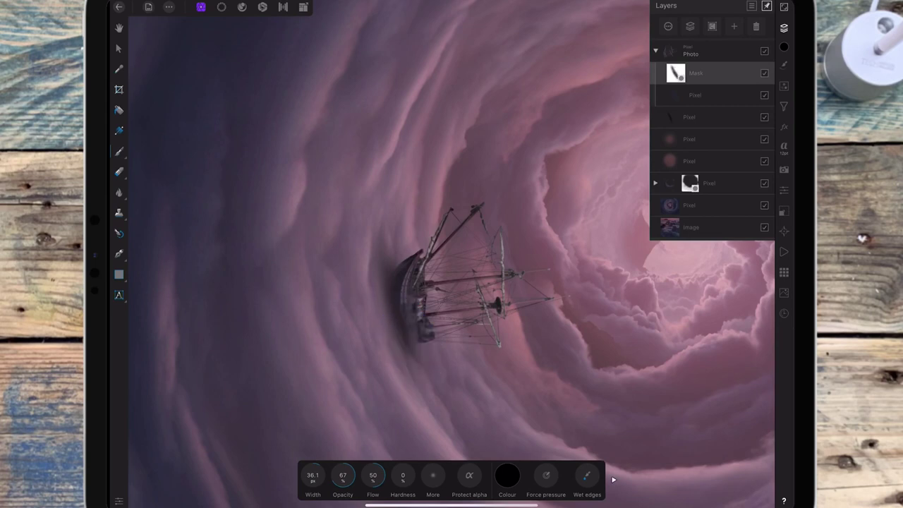
pyautogui.click(413, 339)
pyautogui.click(398, 311)
# - Switch the brush colour back to white and collapse the ship's Photo group
pyautogui.click(507, 475)
pyautogui.moveTo(536, 378); pyautogui.dragTo(595, 379)
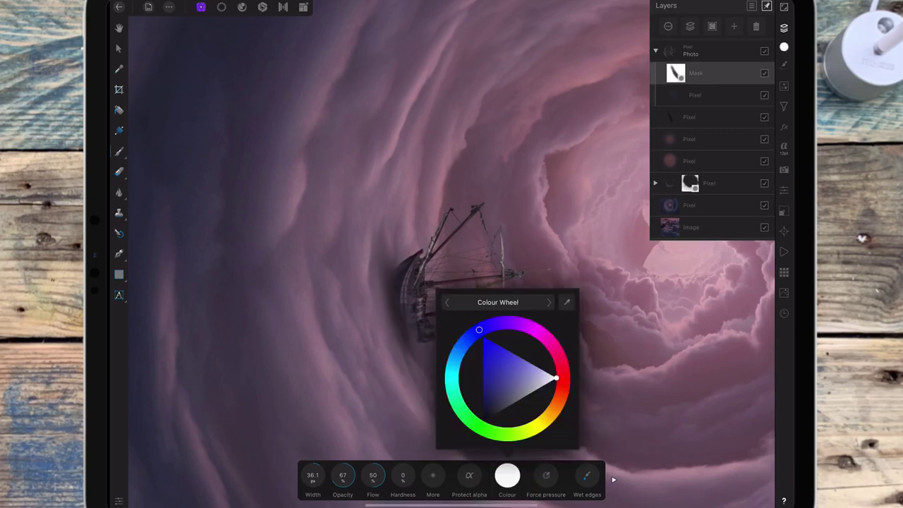
pyautogui.click(507, 475)
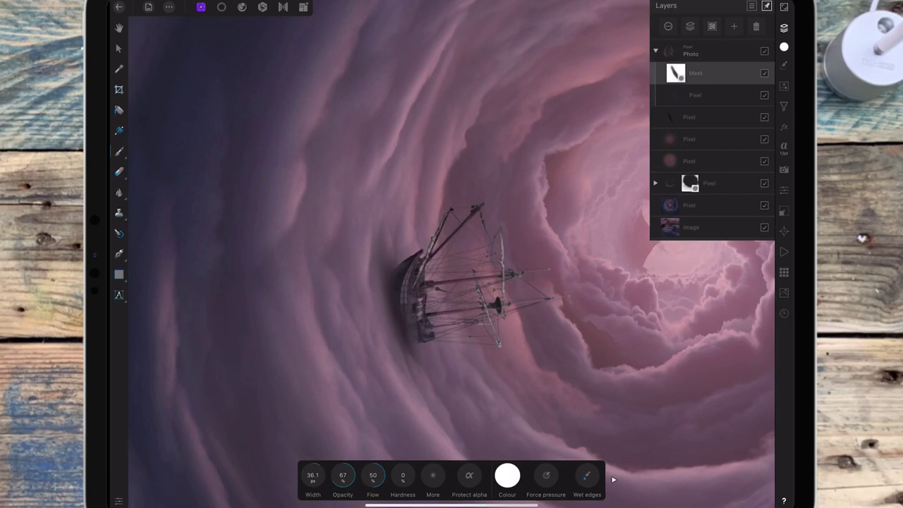
pyautogui.scroll(-5, 474, 289)
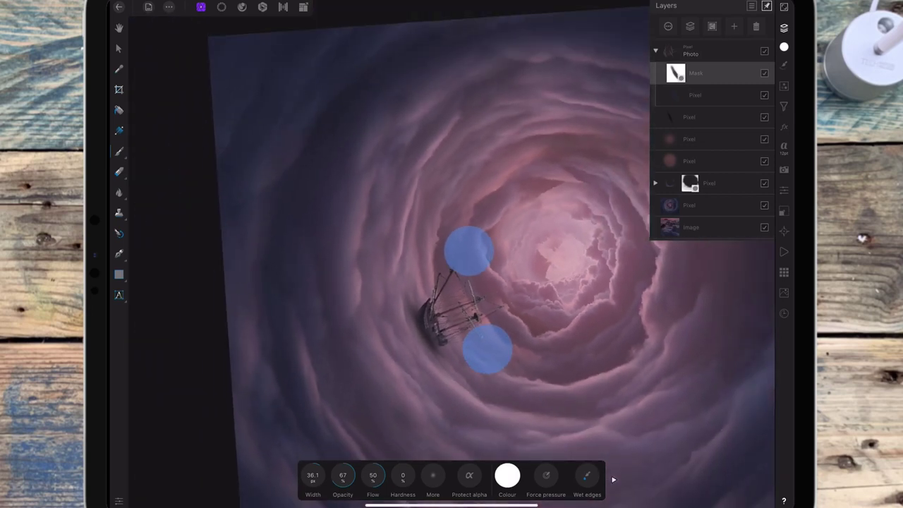
pyautogui.scroll(-2, 474, 290)
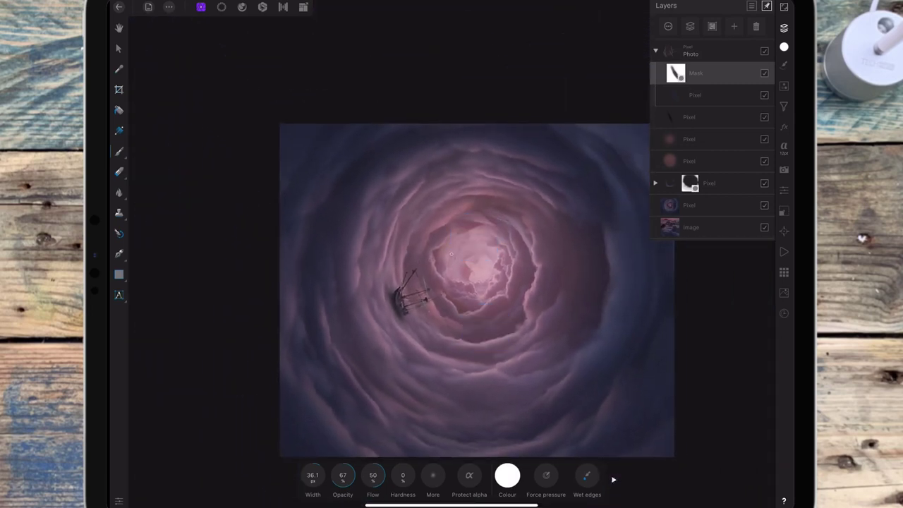
pyautogui.scroll(-1, 515, 280)
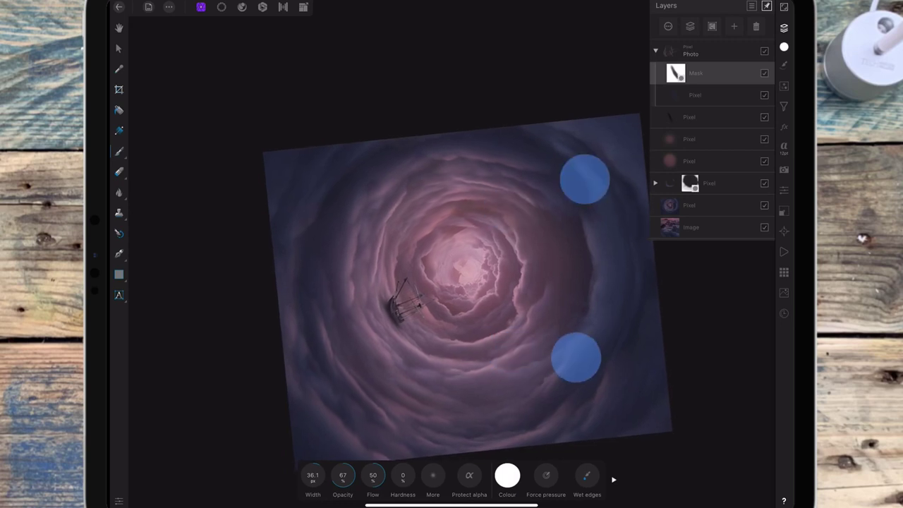
pyautogui.moveTo(584, 177); pyautogui.dragTo(576, 176)
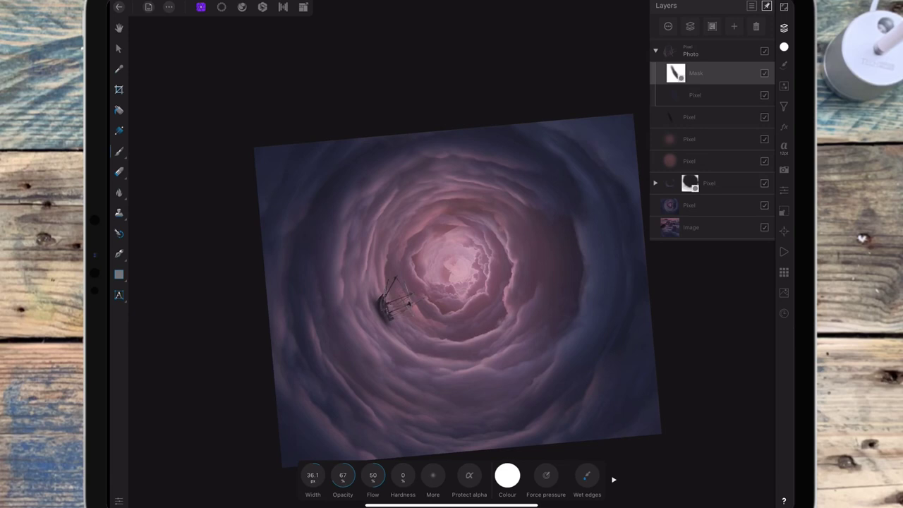
pyautogui.click(655, 50)
# - Place the large ship photo, shrink it and flip it horizontally
pyautogui.click(168, 7)
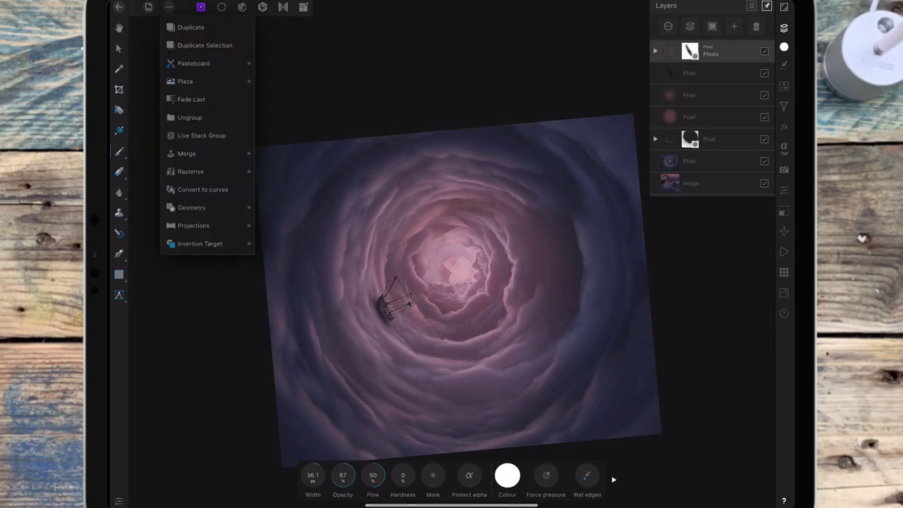
pyautogui.click(205, 96)
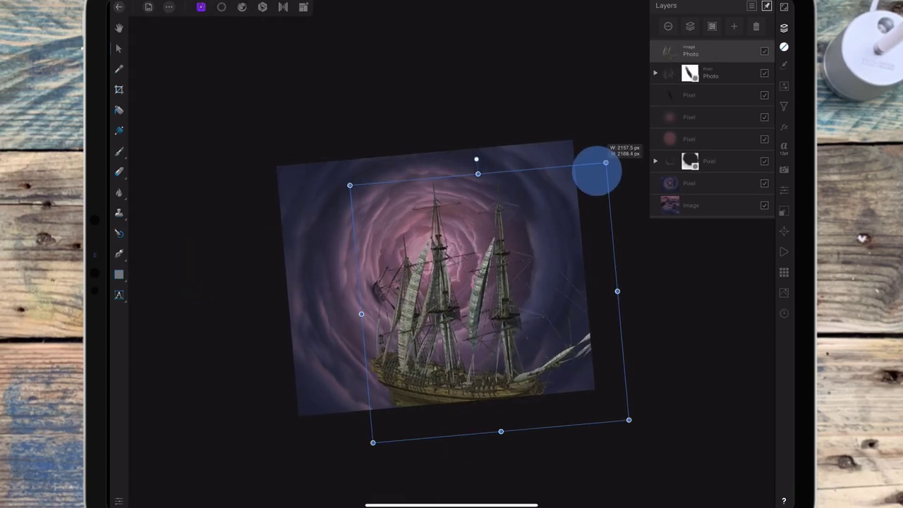
pyautogui.moveTo(594, 169); pyautogui.dragTo(546, 226)
pyautogui.scroll(3, 562, 292)
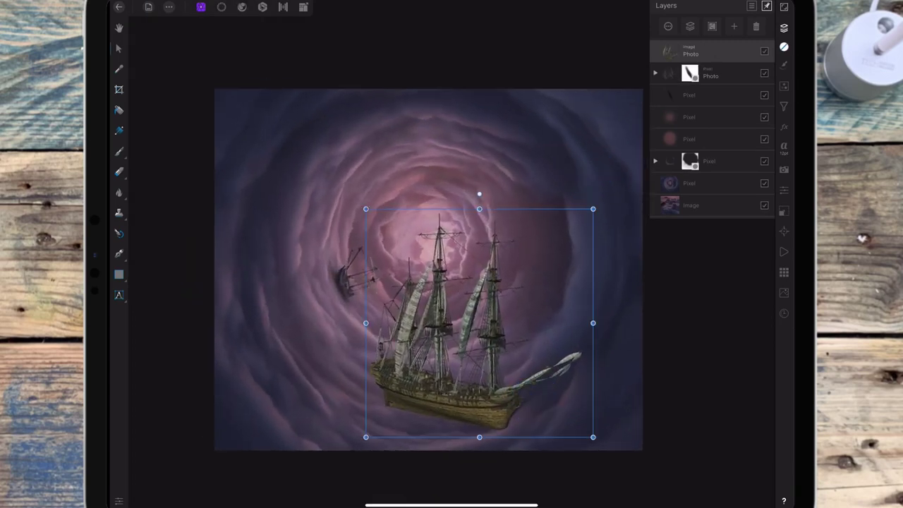
pyautogui.click(783, 211)
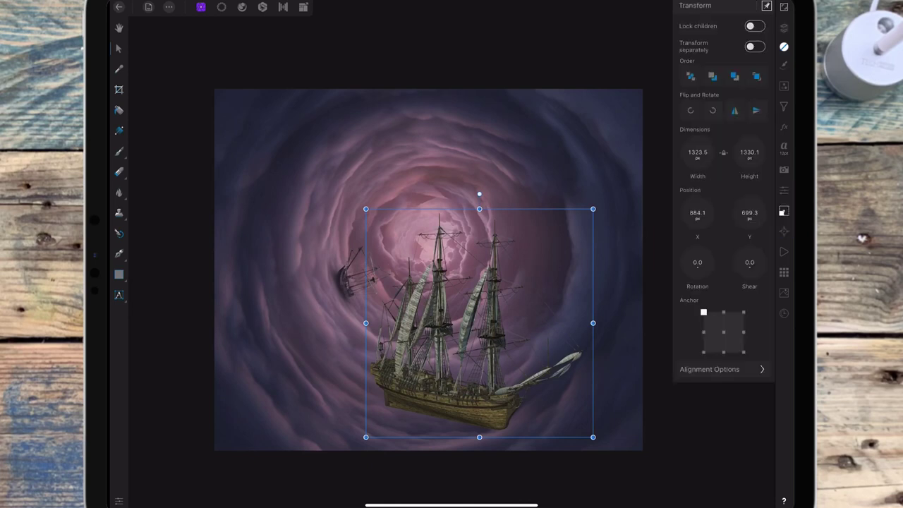
pyautogui.click(734, 110)
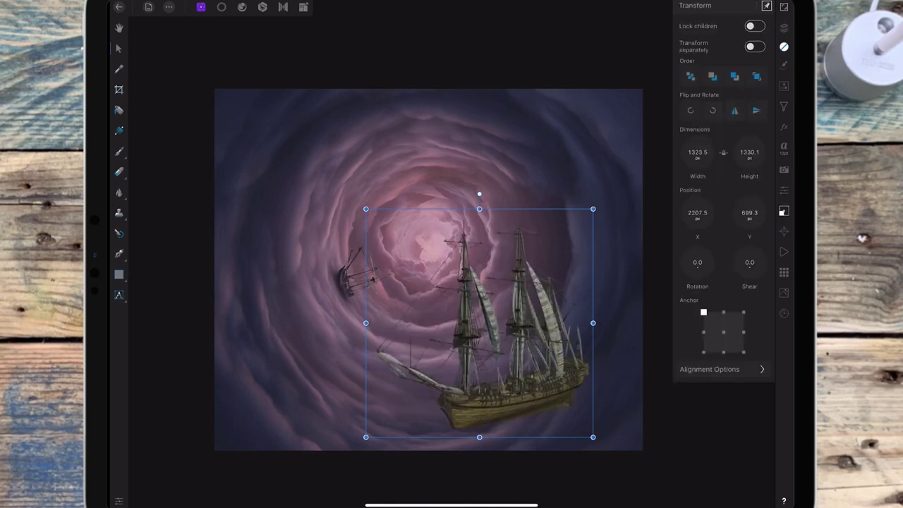
pyautogui.click(783, 27)
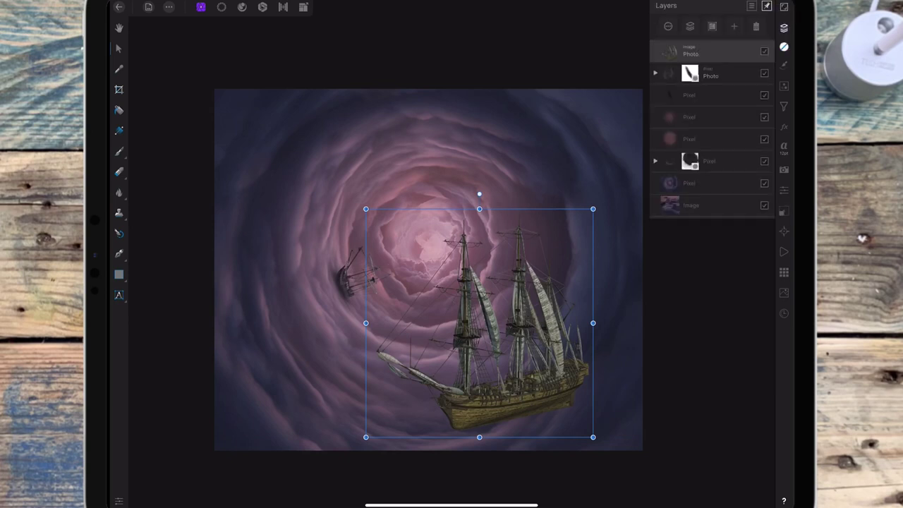
# - Scale the large ship down and position it just below-right of the glowing centre
pyautogui.moveTo(592, 209); pyautogui.dragTo(557, 238)
pyautogui.moveTo(519, 336)
pyautogui.mouseDown()
pyautogui.moveTo(585, 216)
pyautogui.moveTo(527, 298)
pyautogui.moveTo(529, 310)
pyautogui.moveTo(541, 298)
pyautogui.mouseUp()
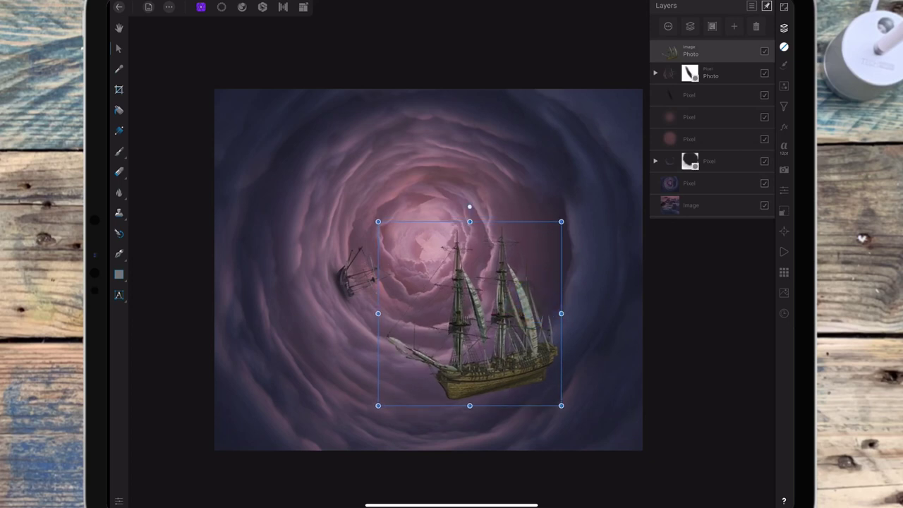
pyautogui.moveTo(561, 222); pyautogui.dragTo(541, 250)
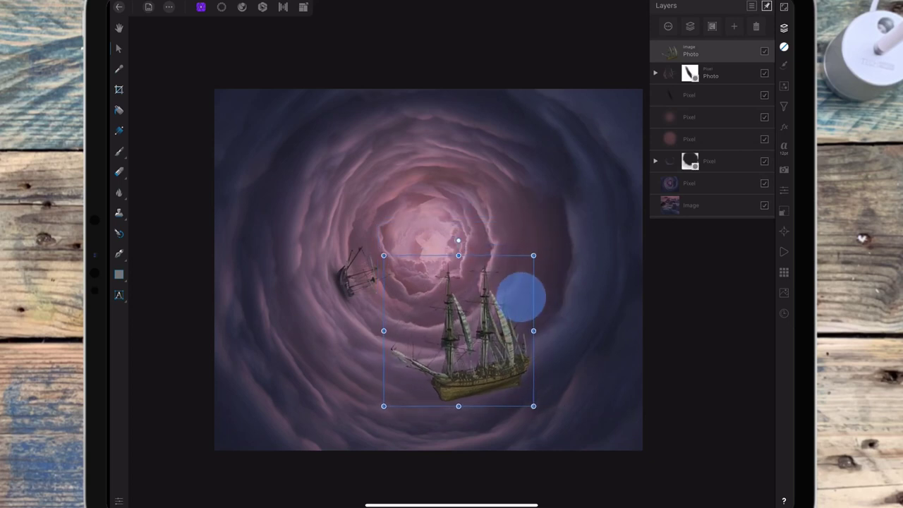
pyautogui.moveTo(522, 298); pyautogui.dragTo(527, 293)
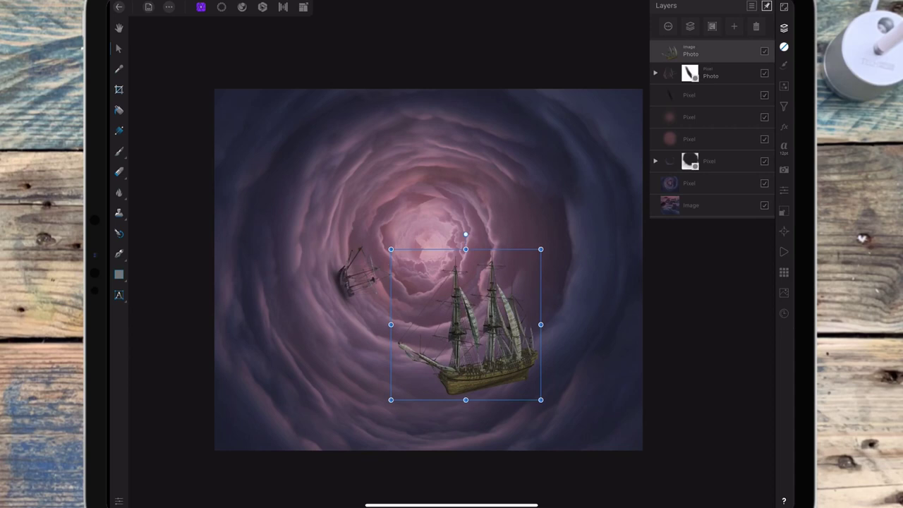
pyautogui.click(734, 26)
pyautogui.click(784, 85)
# - Nest an HSL adjustment in the large ship with saturation -49% and luminance -17%
pyautogui.click(733, 364)
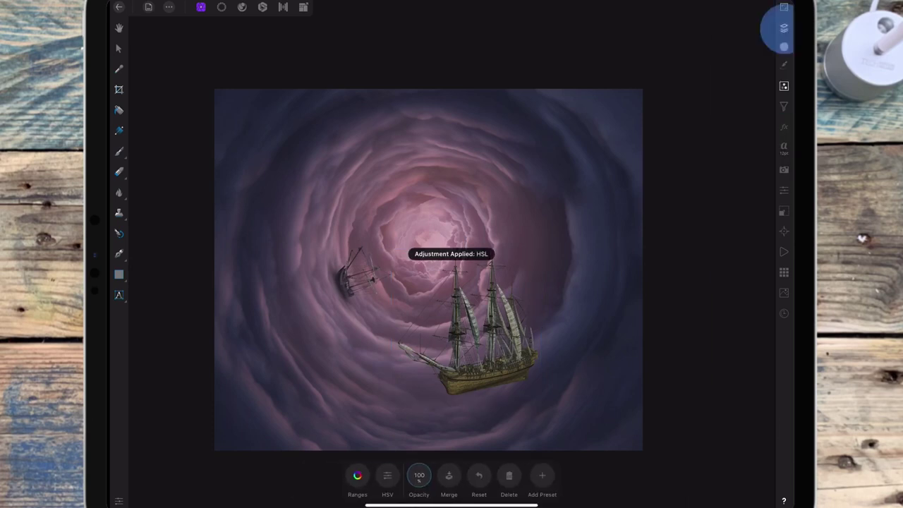
pyautogui.click(782, 27)
pyautogui.moveTo(737, 56); pyautogui.dragTo(737, 73)
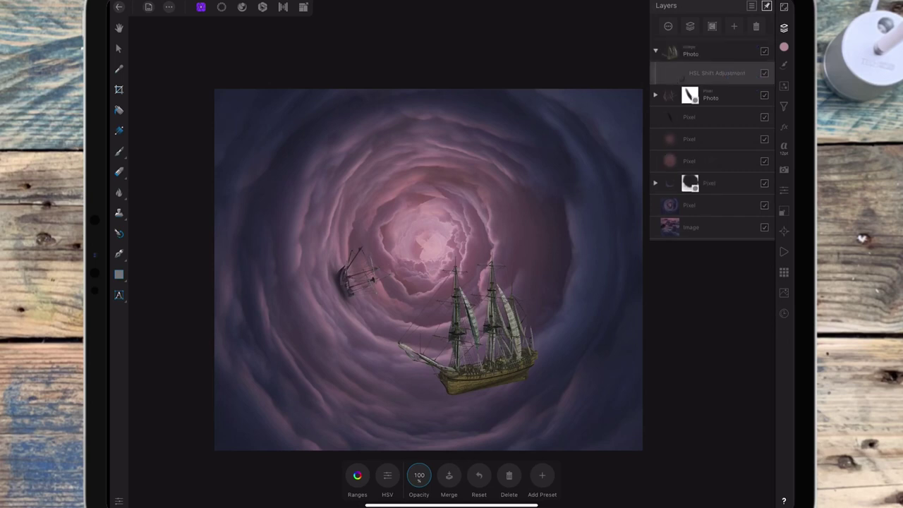
pyautogui.click(357, 475)
pyautogui.moveTo(412, 406)
pyautogui.mouseDown()
pyautogui.moveTo(391, 405)
pyautogui.moveTo(409, 432)
pyautogui.moveTo(400, 433)
pyautogui.mouseUp()
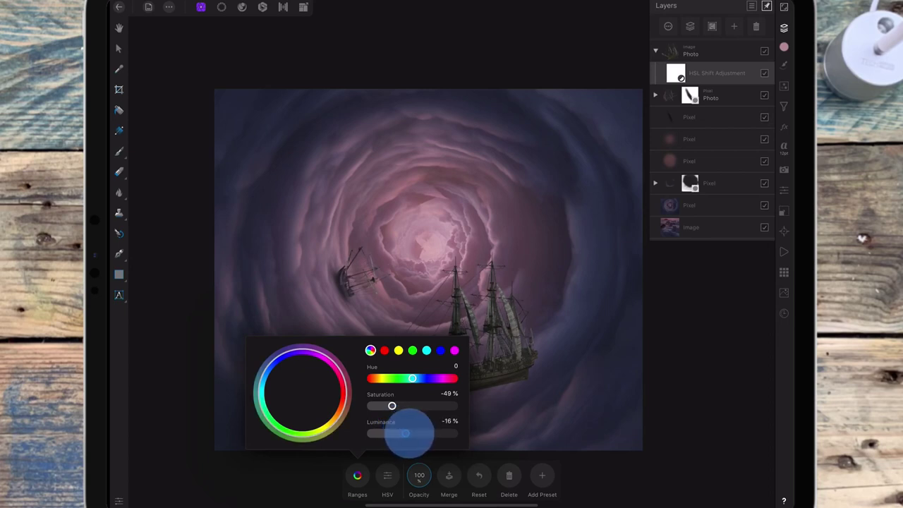
pyautogui.moveTo(406, 433); pyautogui.dragTo(405, 433)
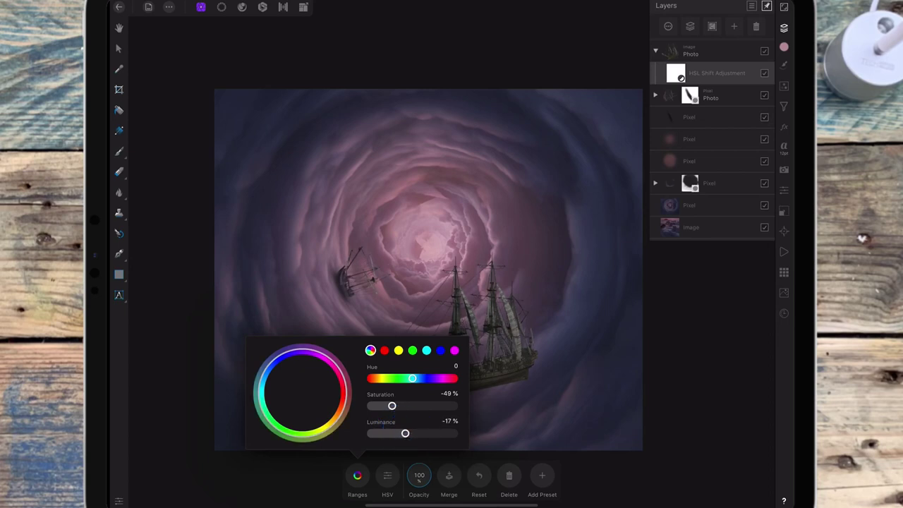
pyautogui.click(357, 474)
# - Set the large ship's HSL hue shift to 78
pyautogui.moveTo(574, 201)
pyautogui.mouseDown()
pyautogui.moveTo(581, 211)
pyautogui.moveTo(538, 218)
pyautogui.mouseUp()
pyautogui.click(357, 475)
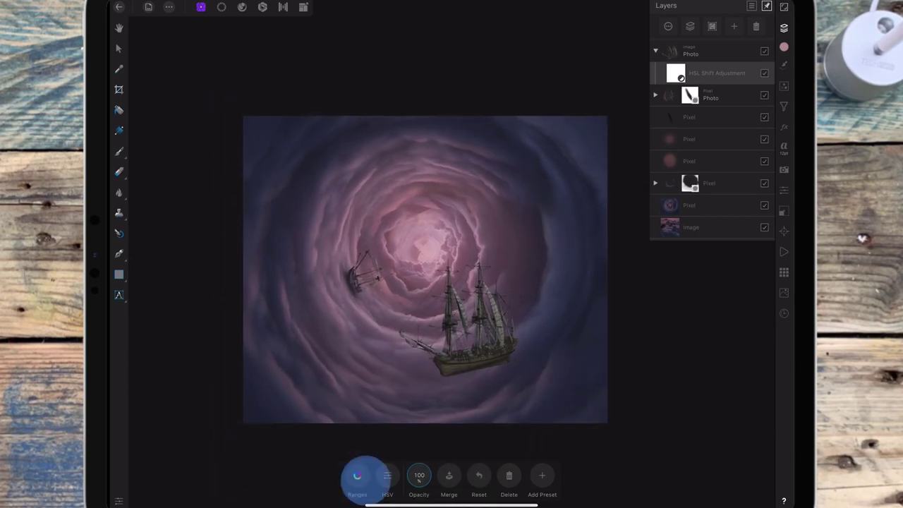
pyautogui.moveTo(413, 379); pyautogui.dragTo(448, 381)
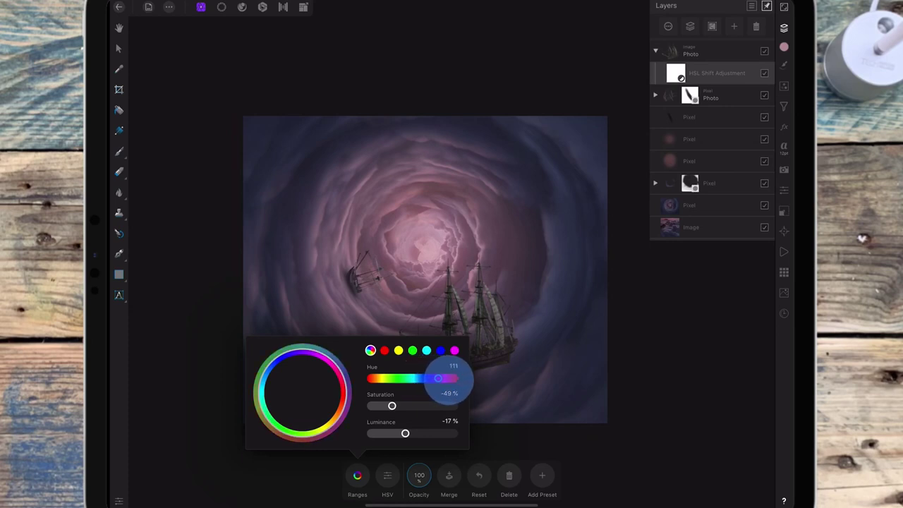
pyautogui.click(357, 476)
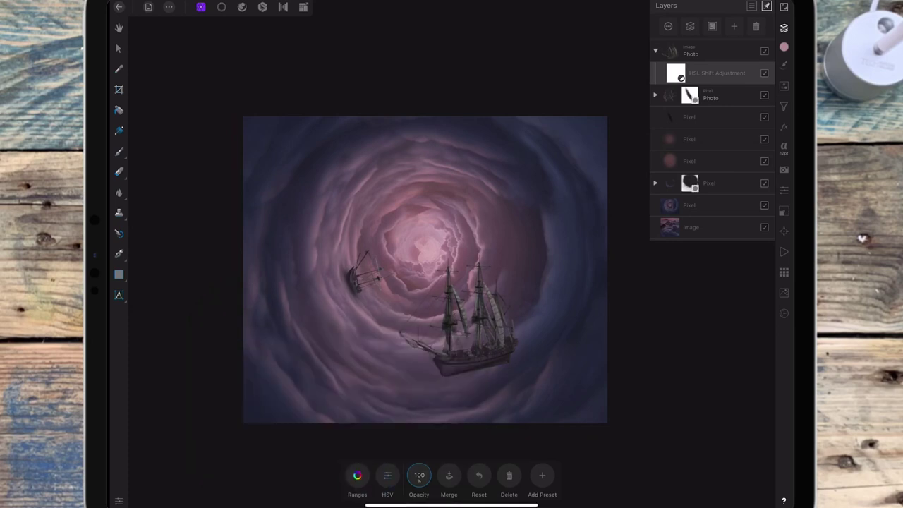
pyautogui.scroll(1, 557, 296)
pyautogui.scroll(1, 538, 323)
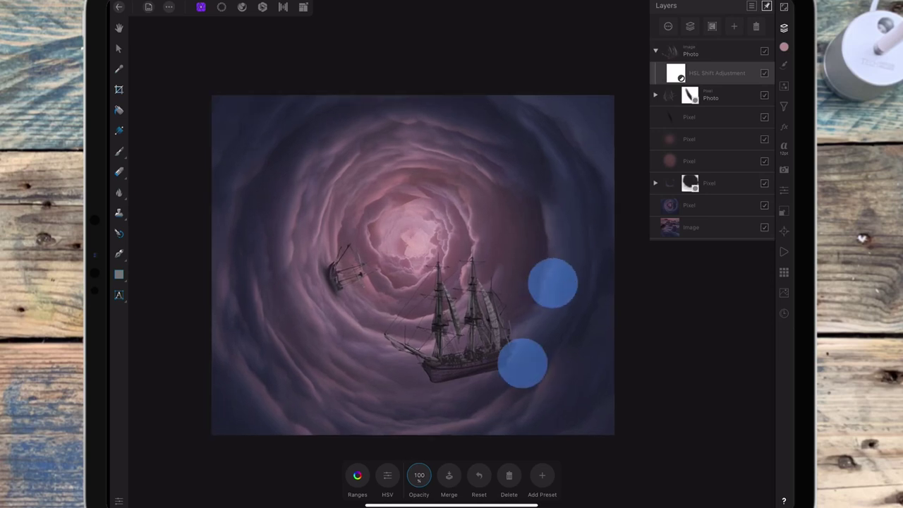
pyautogui.scroll(3, 541, 315)
pyautogui.click(357, 476)
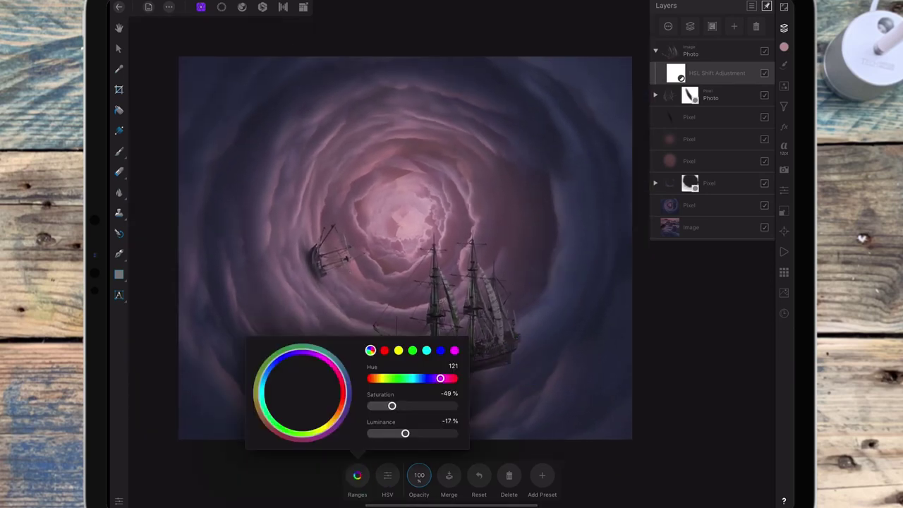
pyautogui.scroll(-1, 555, 314)
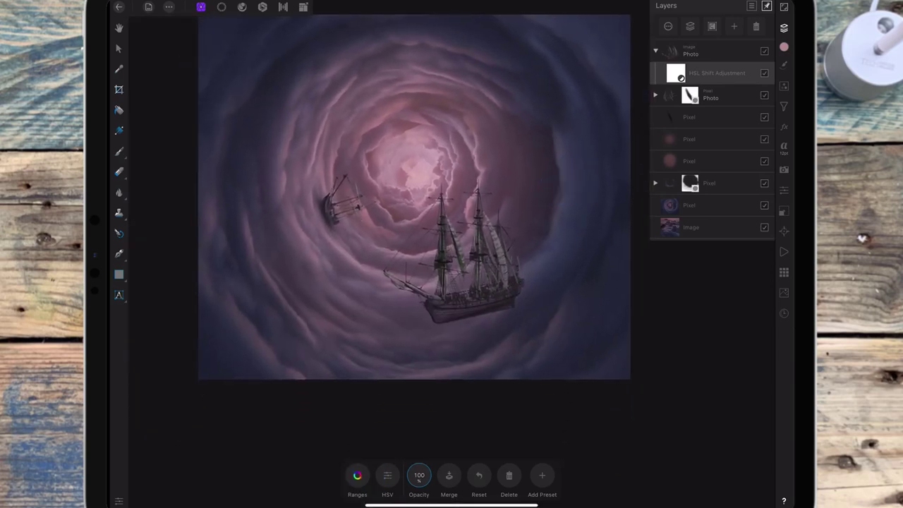
pyautogui.click(357, 476)
pyautogui.moveTo(440, 378); pyautogui.dragTo(430, 378)
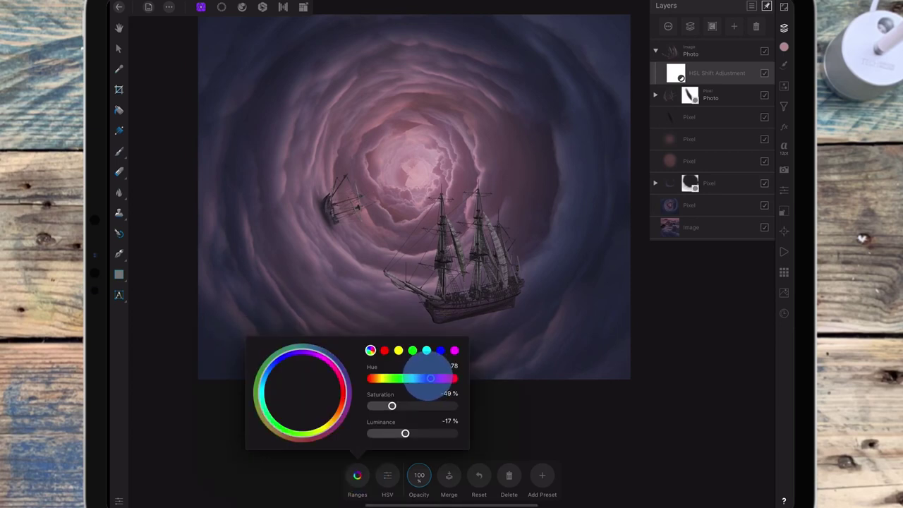
pyautogui.click(357, 476)
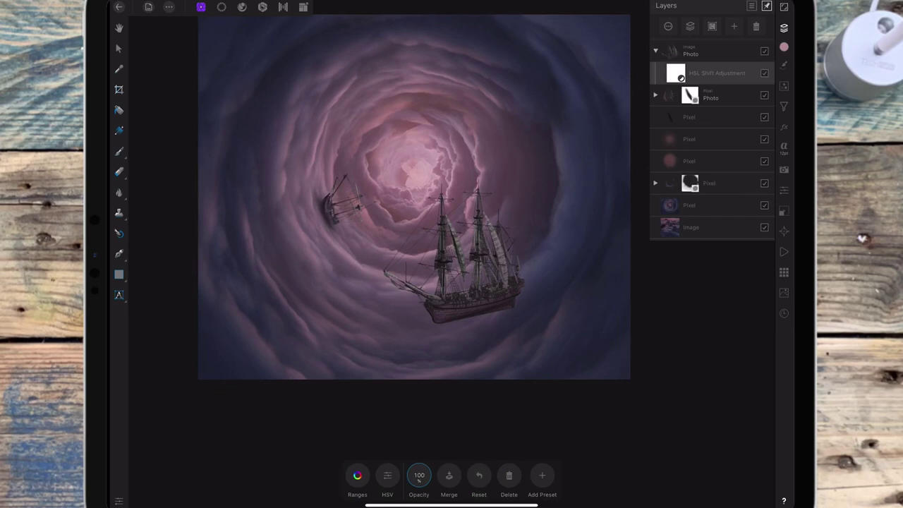
pyautogui.click(734, 26)
# - Add a mask to the large ship and fade its stern with a black brush
pyautogui.click(716, 95)
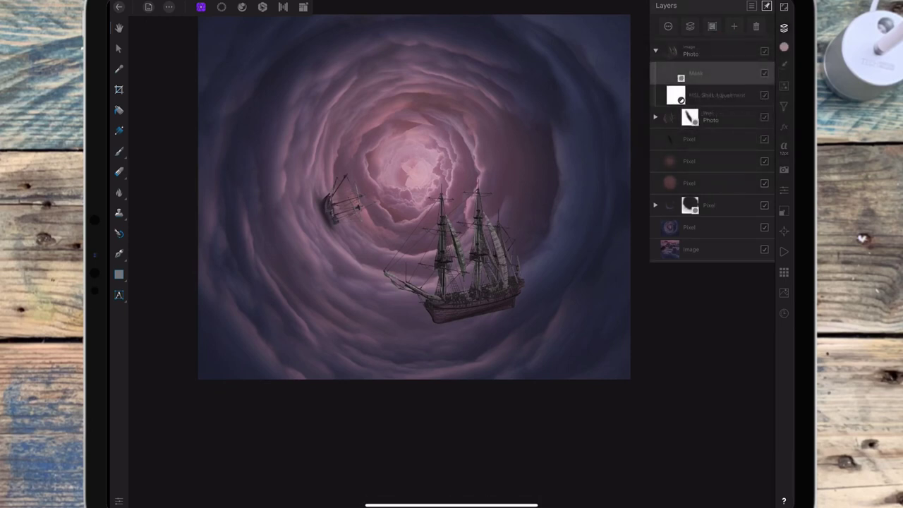
pyautogui.click(118, 151)
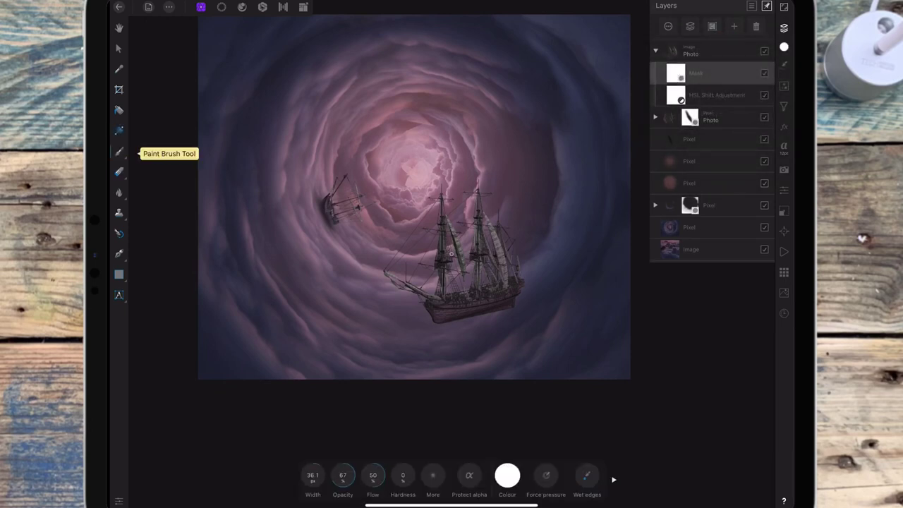
pyautogui.click(507, 475)
pyautogui.click(507, 475)
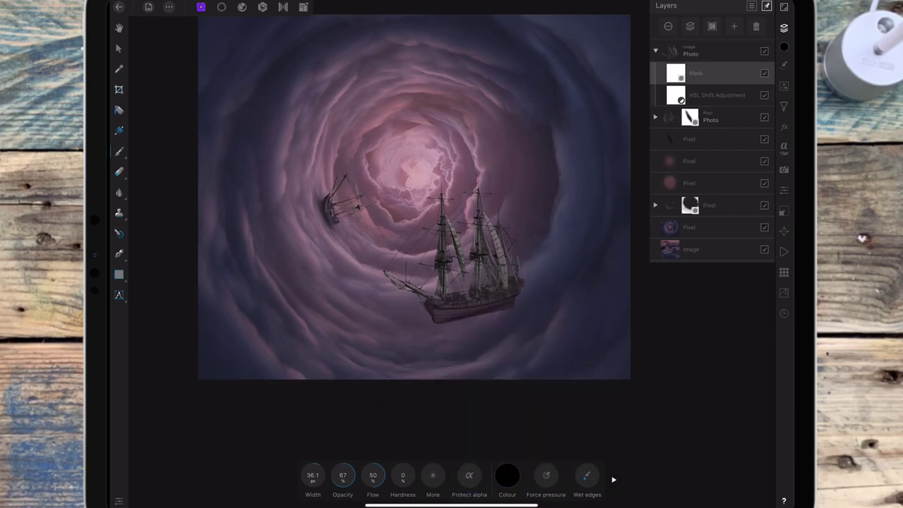
pyautogui.moveTo(313, 475); pyautogui.dragTo(451, 254)
pyautogui.moveTo(513, 305); pyautogui.dragTo(496, 319)
pyautogui.moveTo(311, 472); pyautogui.dragTo(370, 436)
pyautogui.moveTo(514, 300)
pyautogui.mouseDown()
pyautogui.moveTo(520, 278)
pyautogui.moveTo(517, 298)
pyautogui.moveTo(482, 321)
pyautogui.moveTo(501, 308)
pyautogui.moveTo(437, 329)
pyautogui.moveTo(444, 324)
pyautogui.moveTo(431, 318)
pyautogui.moveTo(453, 322)
pyautogui.mouseUp()
# - Blend the hull and stern into the clouds with 102 px black mask strokes
pyautogui.scroll(5, 518, 293)
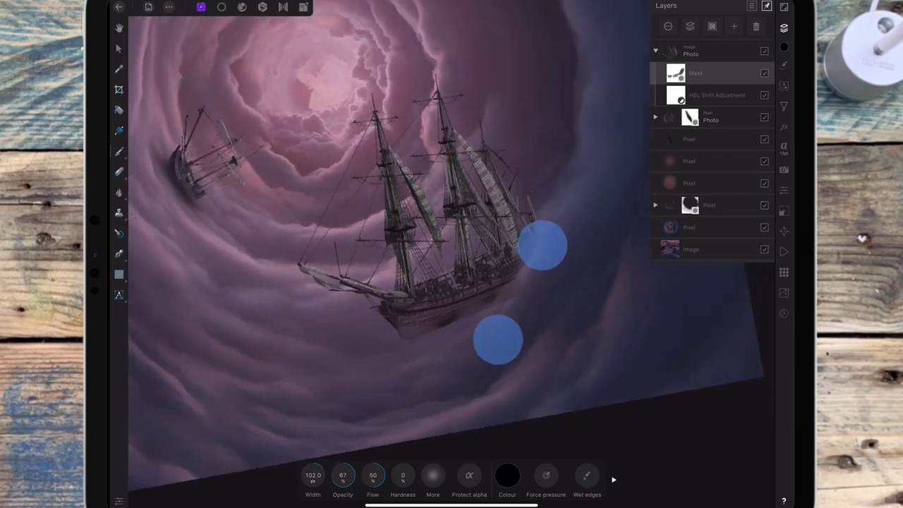
pyautogui.moveTo(343, 474); pyautogui.dragTo(377, 447)
pyautogui.moveTo(419, 343)
pyautogui.mouseDown()
pyautogui.moveTo(512, 298)
pyautogui.moveTo(461, 318)
pyautogui.moveTo(517, 287)
pyautogui.moveTo(544, 232)
pyautogui.moveTo(532, 264)
pyautogui.moveTo(480, 315)
pyautogui.moveTo(406, 339)
pyautogui.moveTo(497, 298)
pyautogui.moveTo(533, 248)
pyautogui.mouseUp()
pyautogui.moveTo(494, 296)
pyautogui.mouseDown()
pyautogui.moveTo(471, 321)
pyautogui.moveTo(386, 331)
pyautogui.moveTo(411, 334)
pyautogui.moveTo(467, 311)
pyautogui.mouseUp()
pyautogui.moveTo(517, 274); pyautogui.dragTo(484, 292)
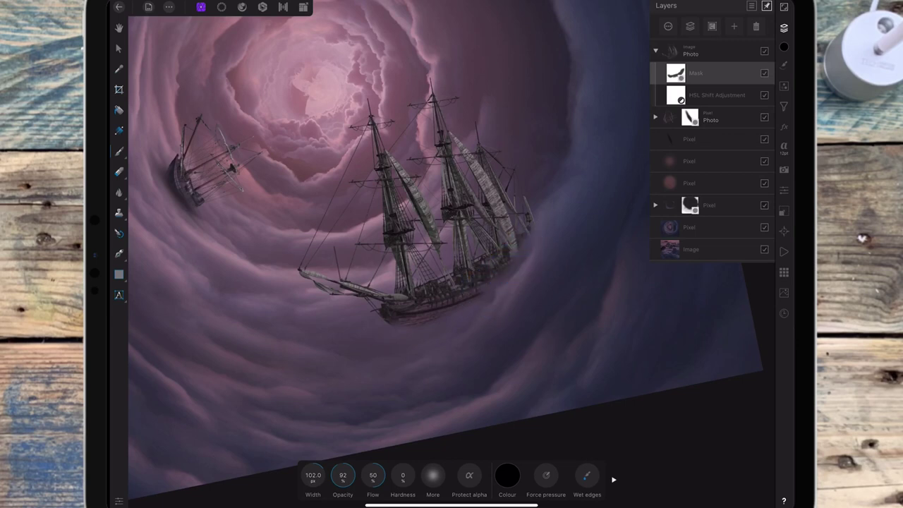
pyautogui.click(526, 238)
pyautogui.moveTo(526, 238)
pyautogui.mouseDown()
pyautogui.moveTo(503, 256)
pyautogui.moveTo(526, 240)
pyautogui.moveTo(504, 275)
pyautogui.moveTo(468, 304)
pyautogui.mouseUp()
pyautogui.moveTo(520, 248); pyautogui.dragTo(540, 220)
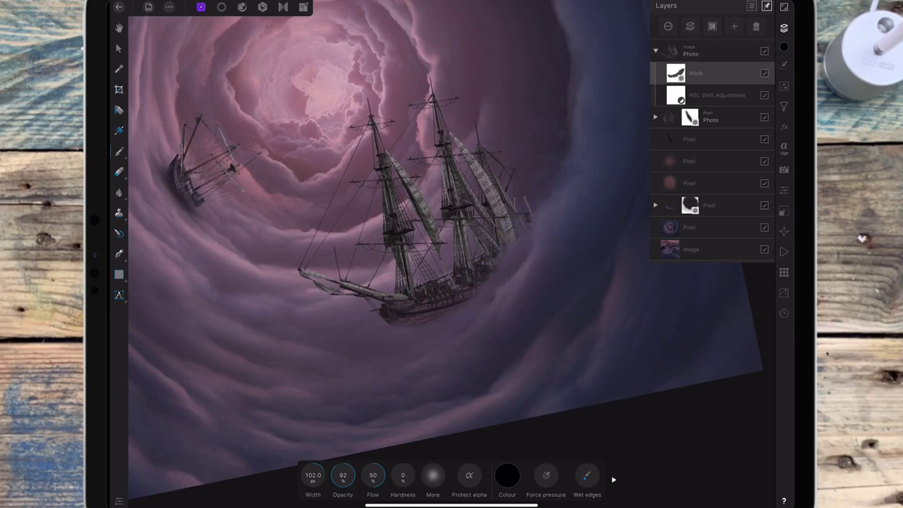
pyautogui.click(544, 209)
# - Restore a little stern rigging with a low-opacity white brush, then select the ship photo
pyautogui.click(507, 475)
pyautogui.click(520, 395)
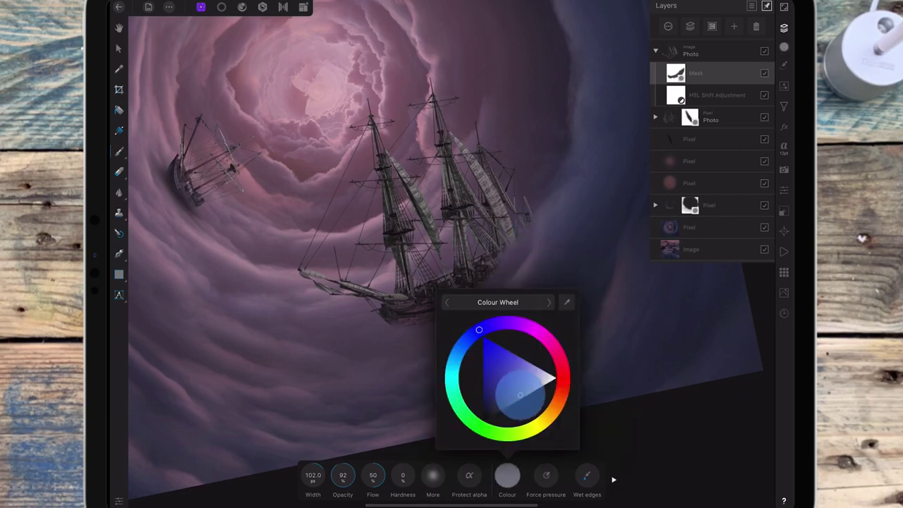
pyautogui.moveTo(342, 475)
pyautogui.mouseDown()
pyautogui.moveTo(310, 479)
pyautogui.moveTo(326, 459)
pyautogui.mouseUp()
pyautogui.click(515, 247)
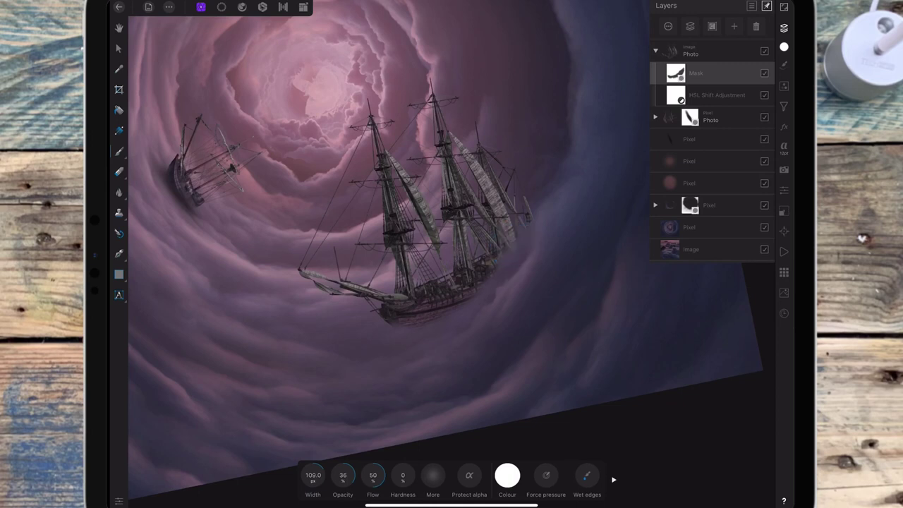
pyautogui.click(522, 239)
pyautogui.click(507, 255)
pyautogui.click(499, 252)
pyautogui.scroll(-5, 567, 243)
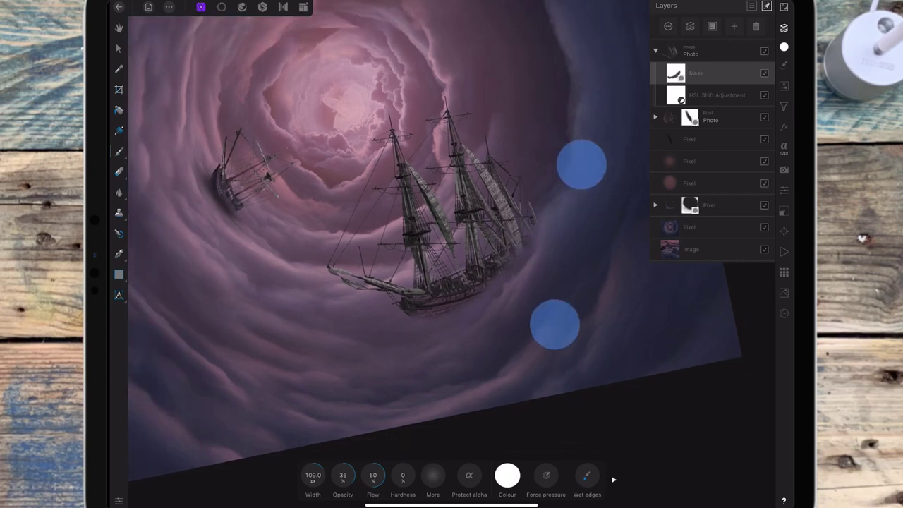
pyautogui.scroll(3, 564, 284)
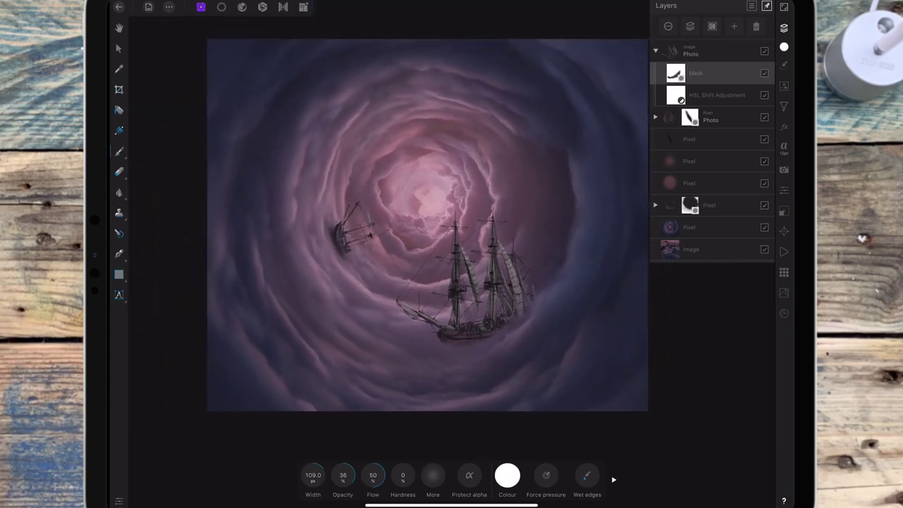
pyautogui.click(705, 50)
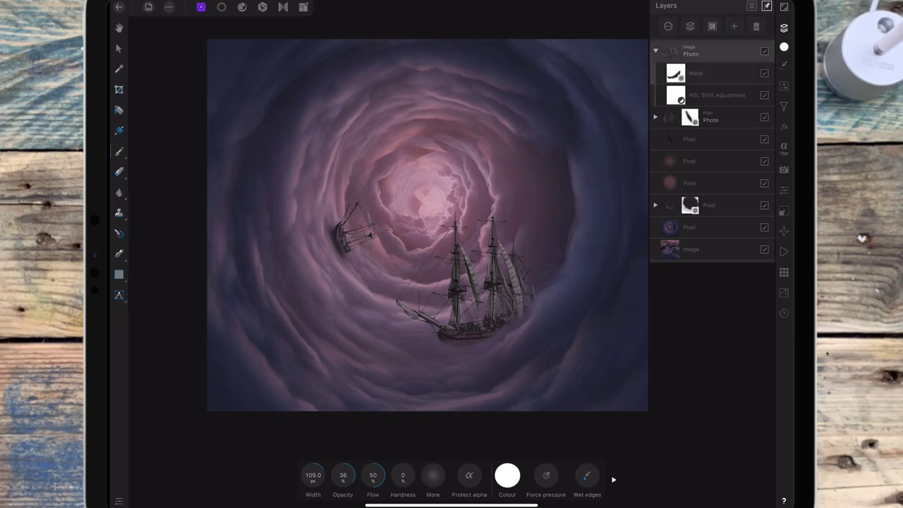
pyautogui.click(118, 48)
# - Enlarge the large ship slightly, tilt it a few degrees and shift it left and down
pyautogui.moveTo(520, 289); pyautogui.dragTo(521, 299)
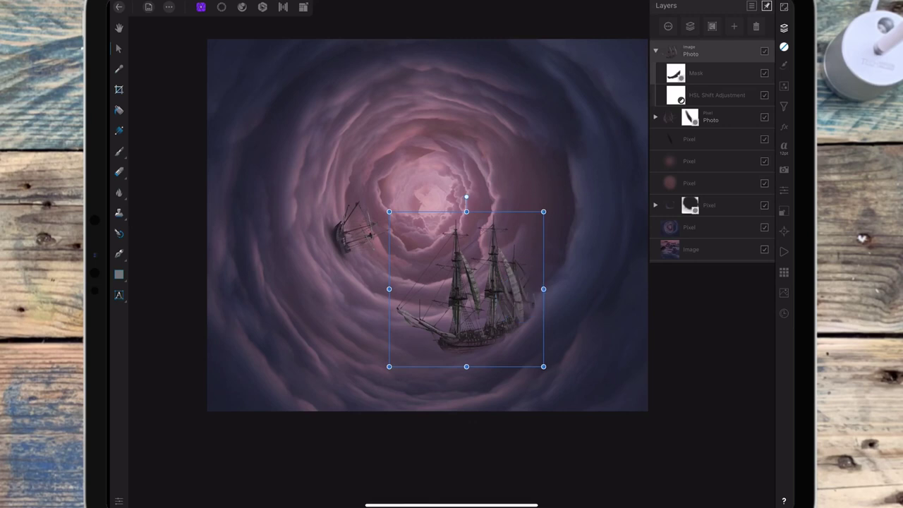
pyautogui.moveTo(543, 366); pyautogui.dragTo(545, 369)
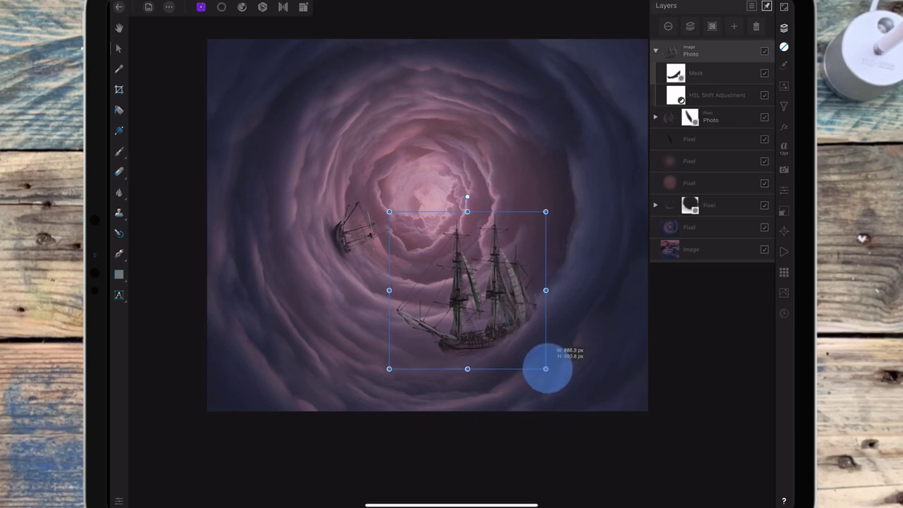
pyautogui.moveTo(467, 197); pyautogui.dragTo(461, 197)
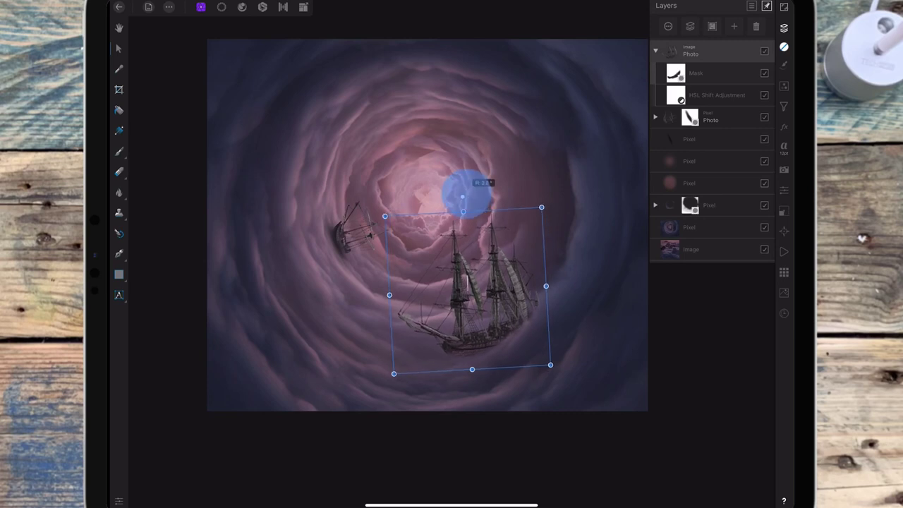
pyautogui.moveTo(507, 280); pyautogui.dragTo(502, 283)
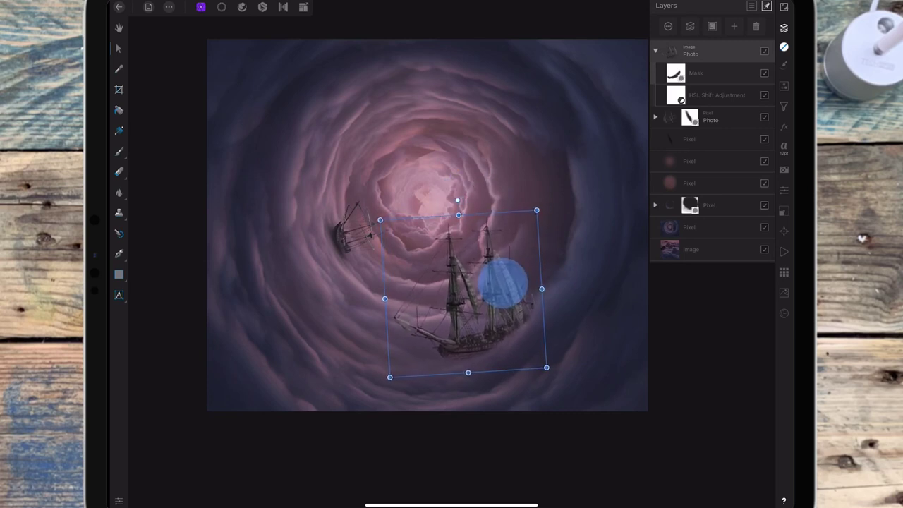
pyautogui.scroll(-2, 586, 286)
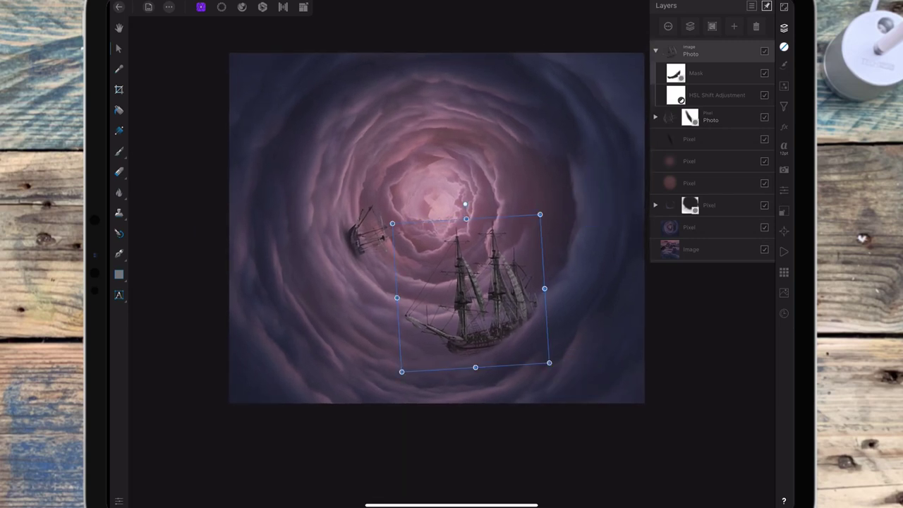
pyautogui.scroll(2, 584, 297)
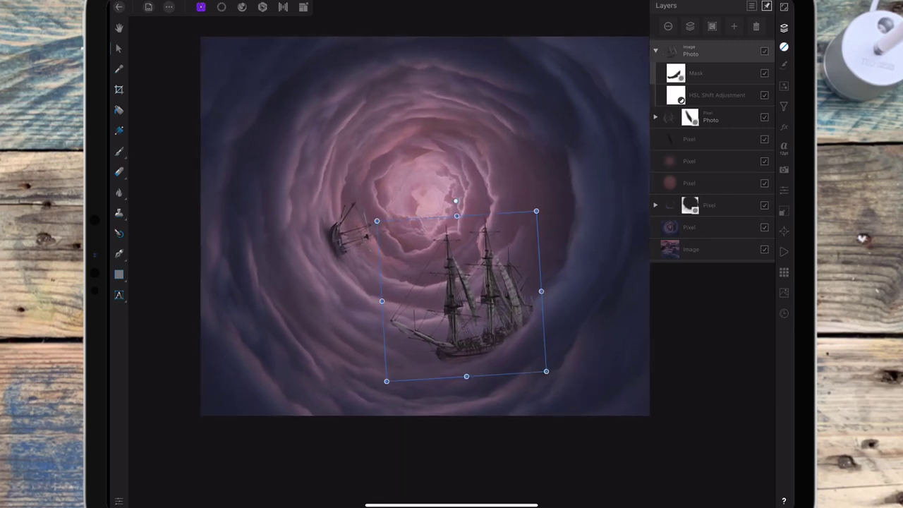
# - Rasterise the rotated ship layer and add an empty pixel layer inside the Photo group
pyautogui.click(655, 51)
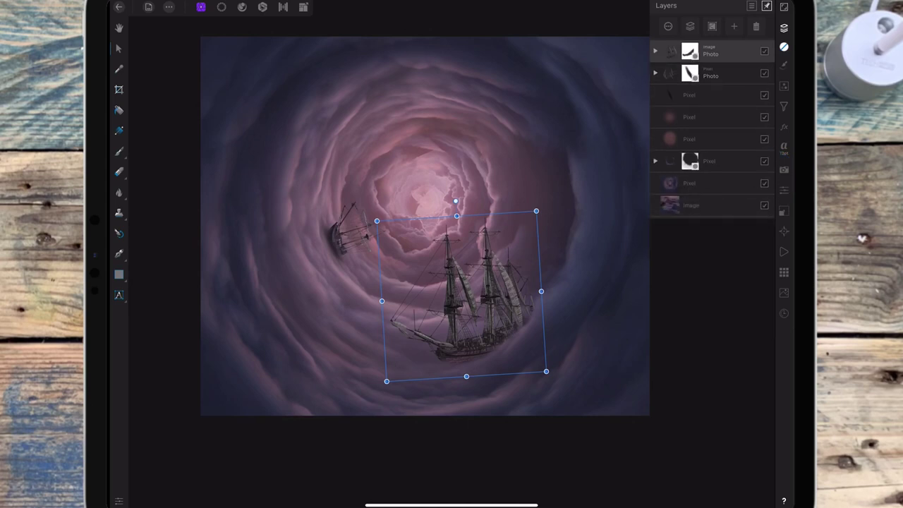
pyautogui.click(690, 51)
pyautogui.click(668, 113)
pyautogui.click(734, 26)
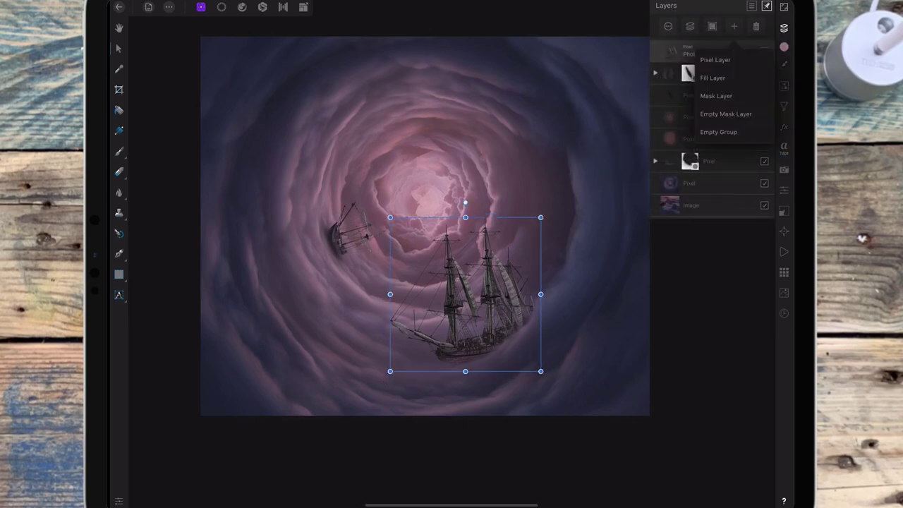
pyautogui.click(714, 60)
pyautogui.moveTo(730, 56); pyautogui.dragTo(729, 64)
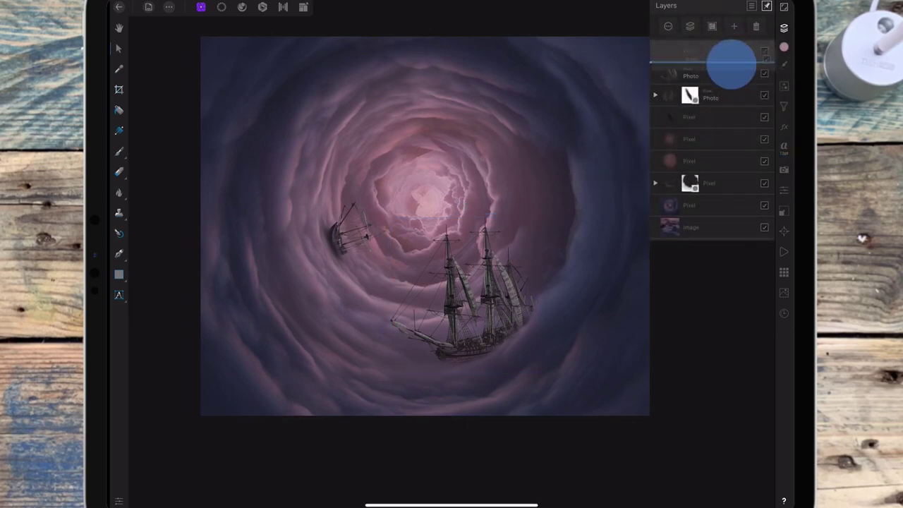
# - Set up a soft Paint Brush in blue with greater width and opacity
pyautogui.click(118, 151)
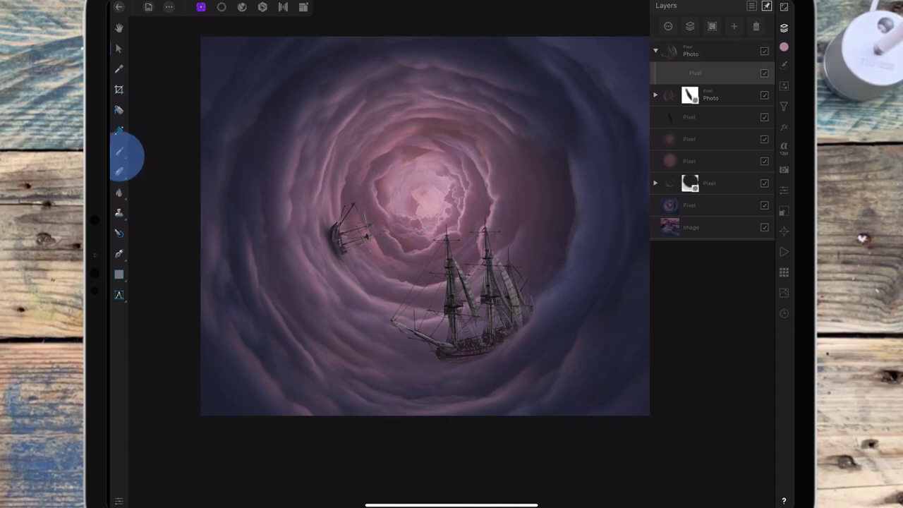
pyautogui.click(507, 474)
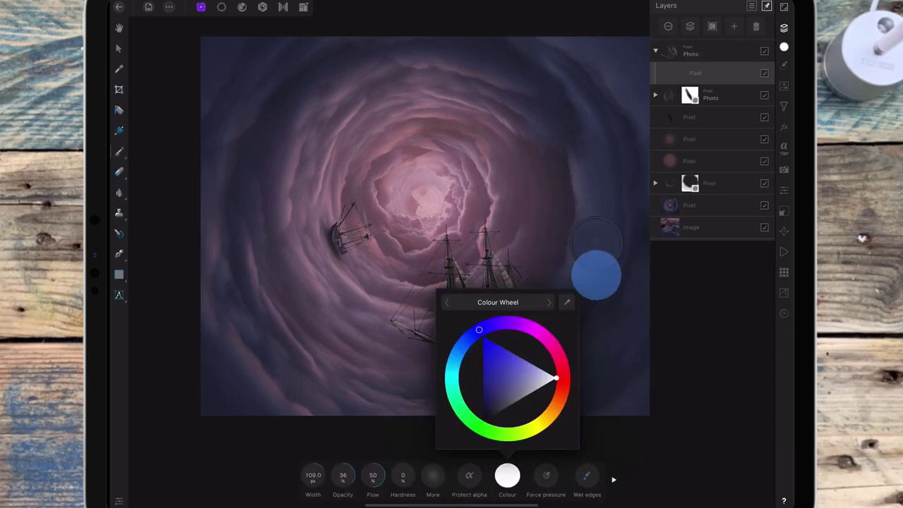
pyautogui.click(500, 370)
pyautogui.moveTo(313, 474); pyautogui.dragTo(395, 438)
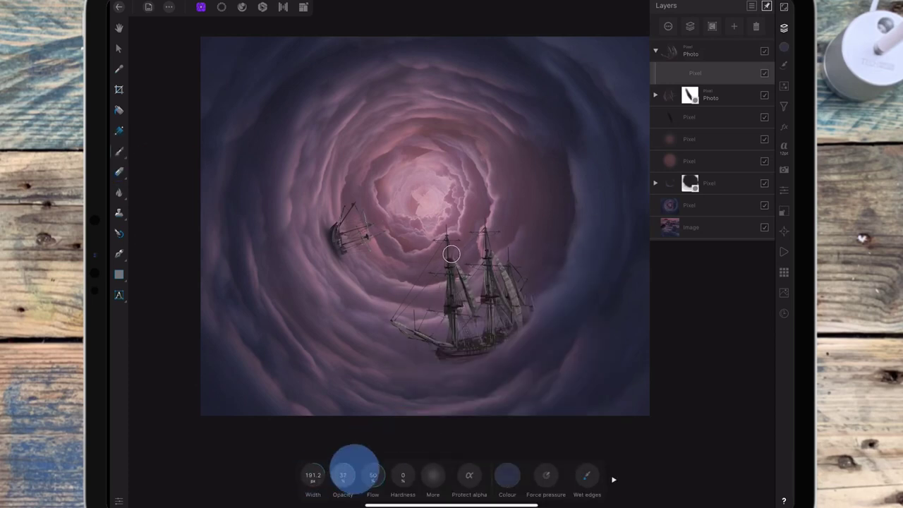
pyautogui.moveTo(343, 474); pyautogui.dragTo(355, 469)
# - Paint soft blue over the large ship's sails and hull to fade it into the clouds
pyautogui.click(511, 331)
pyautogui.click(483, 350)
pyautogui.click(516, 287)
pyautogui.moveTo(515, 288)
pyautogui.mouseDown()
pyautogui.moveTo(500, 336)
pyautogui.moveTo(449, 362)
pyautogui.moveTo(459, 362)
pyautogui.moveTo(441, 360)
pyautogui.moveTo(463, 361)
pyautogui.moveTo(504, 335)
pyautogui.moveTo(459, 346)
pyautogui.moveTo(452, 309)
pyautogui.moveTo(498, 306)
pyautogui.moveTo(520, 286)
pyautogui.moveTo(521, 331)
pyautogui.moveTo(488, 346)
pyautogui.mouseUp()
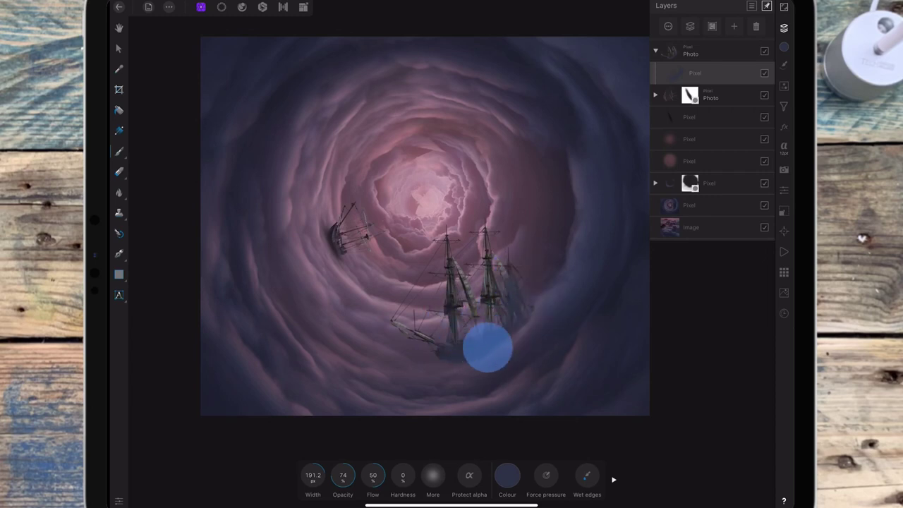
pyautogui.click(502, 274)
pyautogui.click(506, 335)
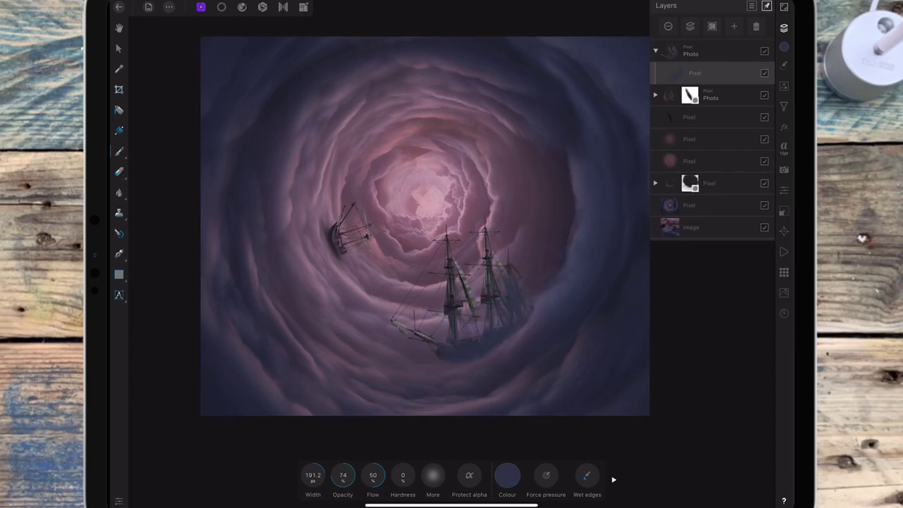
pyautogui.click(538, 311)
# - Lower the blue paint layer's opacity to 59%
pyautogui.click(705, 72)
pyautogui.moveTo(753, 62); pyautogui.dragTo(718, 62)
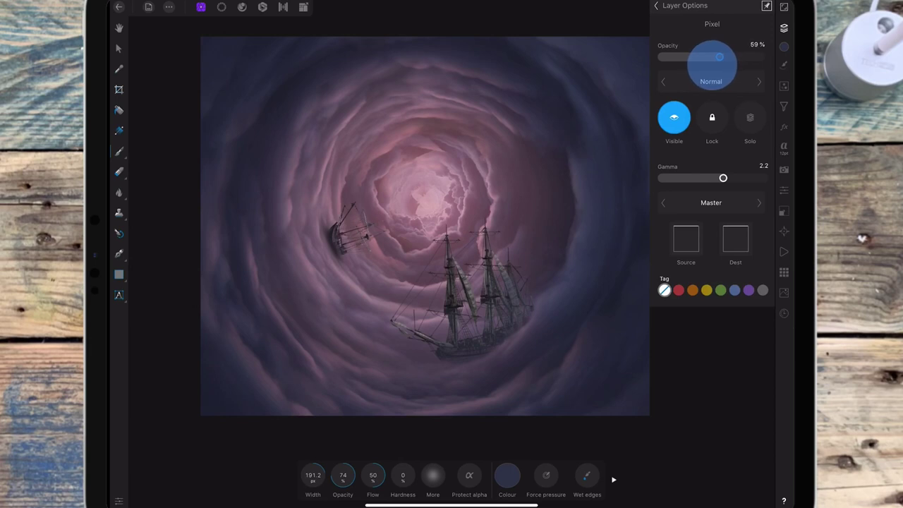
pyautogui.click(656, 5)
pyautogui.click(734, 26)
# - On a new pixel layer, brush cloud-sampled pink over the ship at 12% opacity, 205.5 px width
pyautogui.click(714, 60)
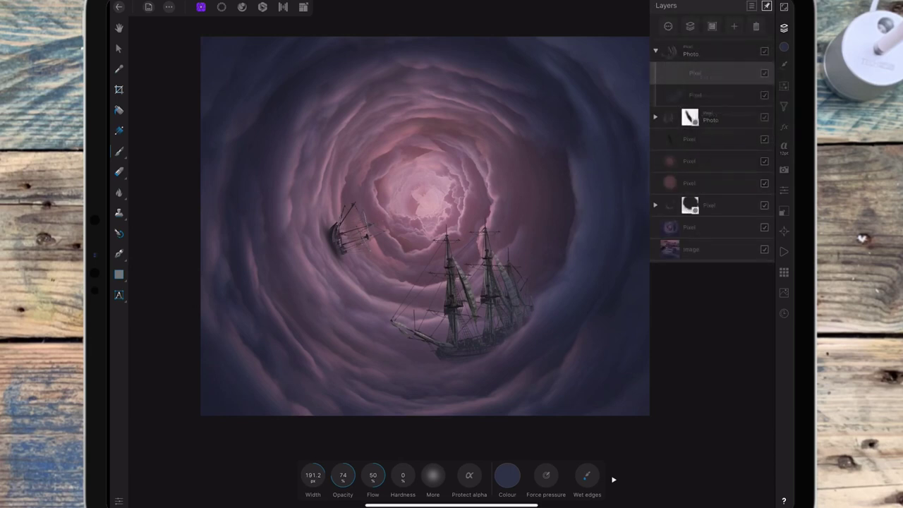
pyautogui.click(506, 475)
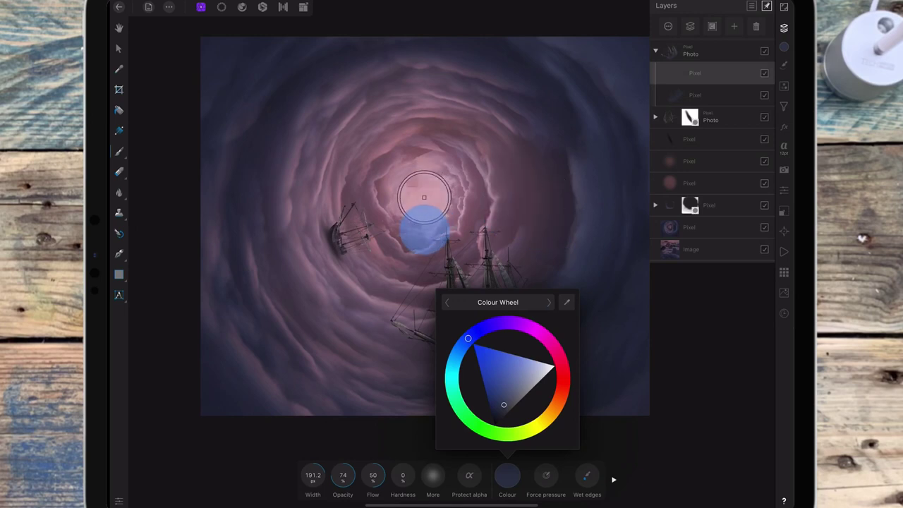
pyautogui.moveTo(545, 198); pyautogui.dragTo(384, 189)
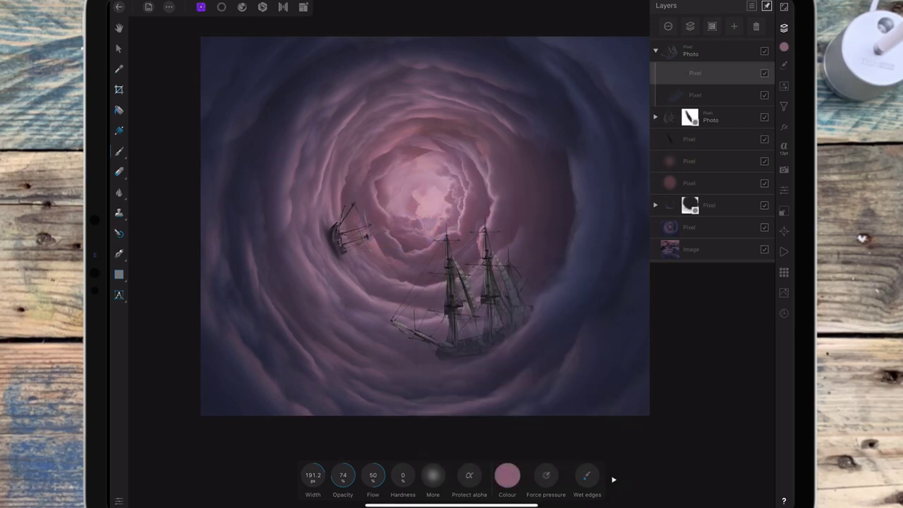
pyautogui.moveTo(487, 258)
pyautogui.mouseDown()
pyautogui.moveTo(448, 255)
pyautogui.moveTo(407, 312)
pyautogui.moveTo(429, 340)
pyautogui.moveTo(389, 312)
pyautogui.moveTo(423, 317)
pyautogui.moveTo(389, 329)
pyautogui.moveTo(450, 249)
pyautogui.moveTo(459, 272)
pyautogui.moveTo(473, 221)
pyautogui.moveTo(490, 300)
pyautogui.mouseUp()
pyautogui.moveTo(342, 474)
pyautogui.mouseDown()
pyautogui.moveTo(276, 471)
pyautogui.moveTo(327, 471)
pyautogui.mouseUp()
pyautogui.moveTo(452, 317)
pyautogui.mouseDown()
pyautogui.moveTo(473, 312)
pyautogui.moveTo(465, 279)
pyautogui.moveTo(471, 309)
pyautogui.mouseUp()
pyautogui.click(508, 278)
pyautogui.click(493, 305)
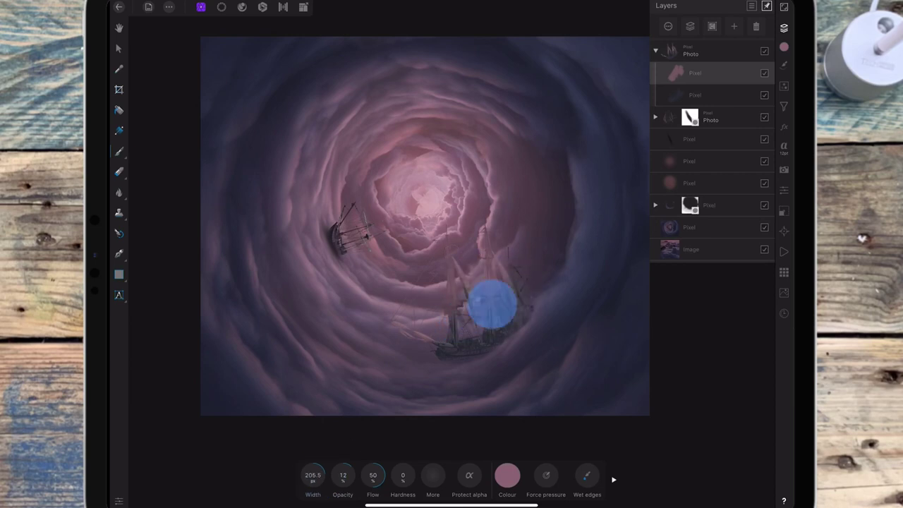
# - Fade the pink layer to about 61% opacity
pyautogui.click(668, 26)
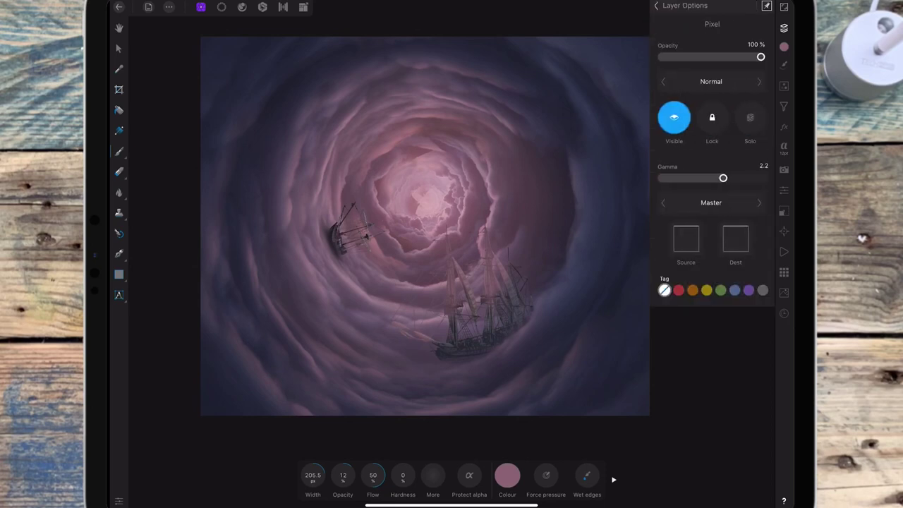
pyautogui.moveTo(752, 61)
pyautogui.mouseDown()
pyautogui.moveTo(696, 61)
pyautogui.moveTo(709, 60)
pyautogui.mouseUp()
pyautogui.click(656, 5)
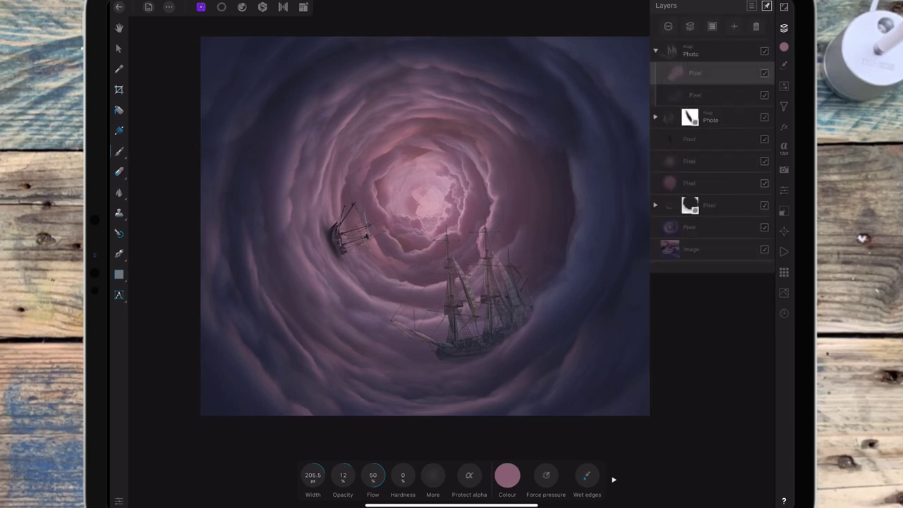
# - Sample a dark blue from the clouds and set the brush to 40% opacity, slightly narrower
pyautogui.click(507, 475)
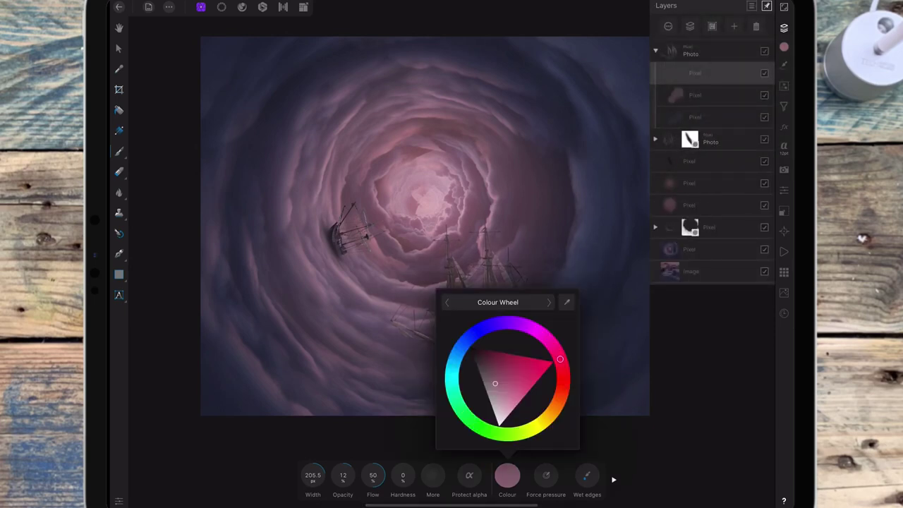
pyautogui.moveTo(566, 301); pyautogui.dragTo(600, 310)
pyautogui.click(507, 474)
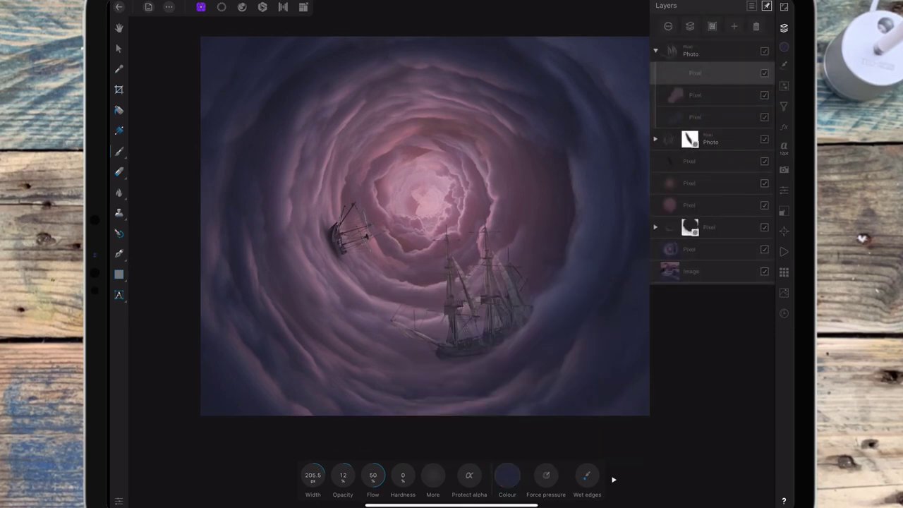
pyautogui.moveTo(342, 474); pyautogui.dragTo(381, 453)
pyautogui.moveTo(318, 482); pyautogui.dragTo(306, 482)
# - Dab dark-blue haze over the large ship's hull and rigging
pyautogui.click(526, 323)
pyautogui.click(477, 358)
pyautogui.click(486, 353)
pyautogui.click(520, 327)
pyautogui.click(490, 351)
pyautogui.click(512, 330)
pyautogui.moveTo(480, 354); pyautogui.dragTo(456, 357)
# - Fade the dark-blue haze layer to 48% opacity
pyautogui.click(705, 73)
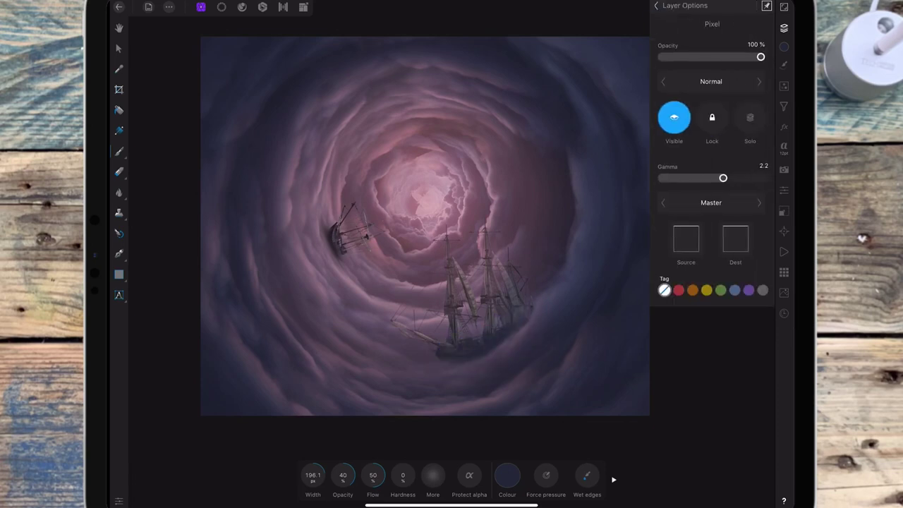
pyautogui.moveTo(750, 61); pyautogui.dragTo(701, 58)
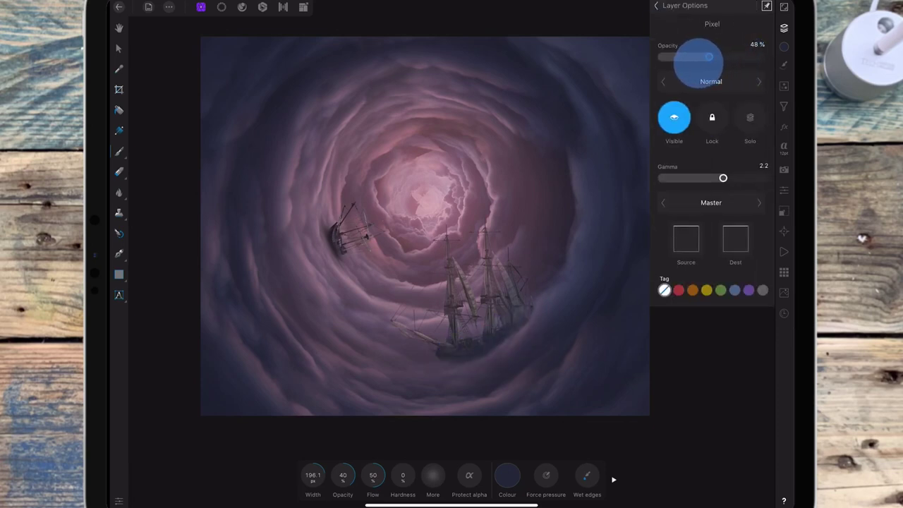
pyautogui.click(656, 5)
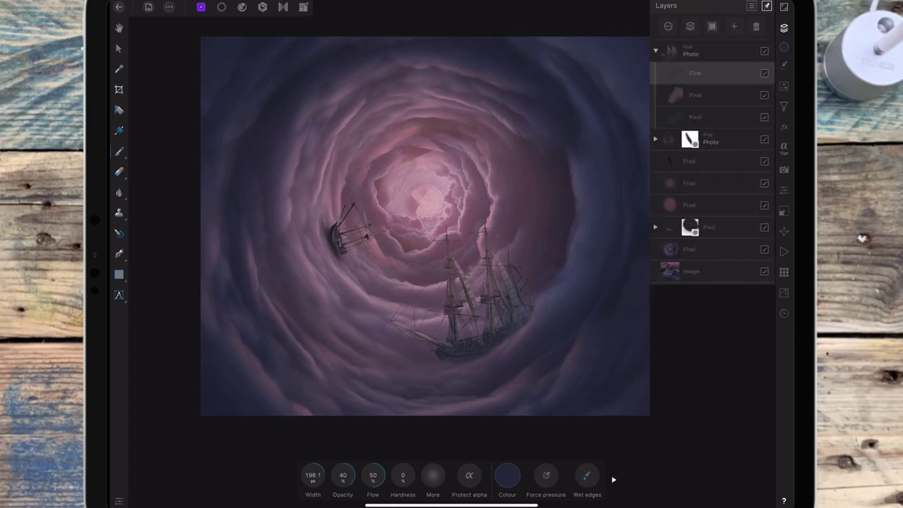
# - Duplicate the small ship's shadow layer
pyautogui.click(698, 161)
pyautogui.click(118, 48)
pyautogui.click(338, 262)
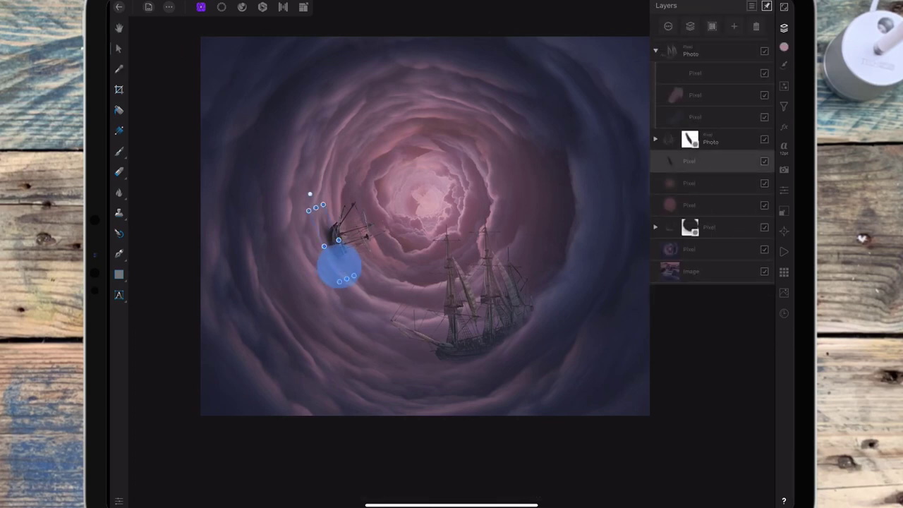
pyautogui.click(294, 244)
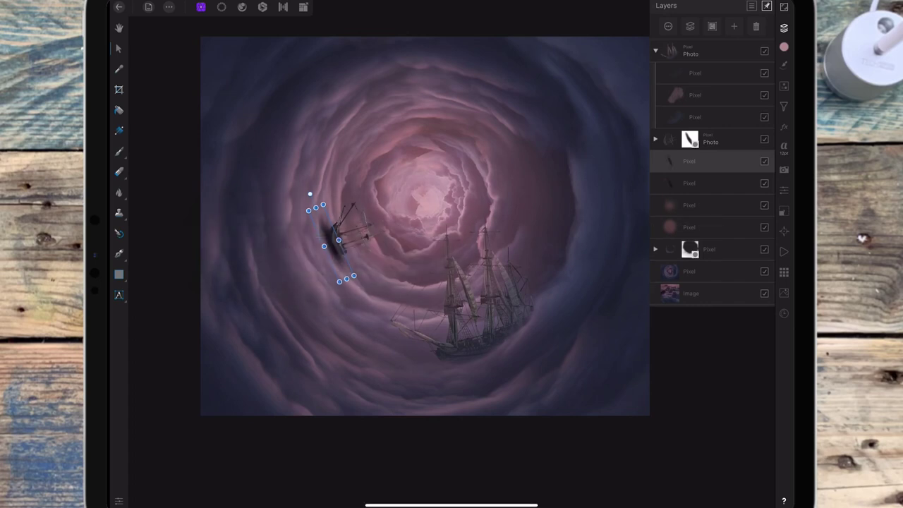
# - Place the shadow copy beneath the large ship's hull, rotated to a shallow diagonal and stretched wider
pyautogui.moveTo(352, 289); pyautogui.dragTo(469, 416)
pyautogui.moveTo(425, 318)
pyautogui.mouseDown()
pyautogui.moveTo(387, 323)
pyautogui.moveTo(402, 381)
pyautogui.mouseUp()
pyautogui.moveTo(488, 360); pyautogui.dragTo(492, 357)
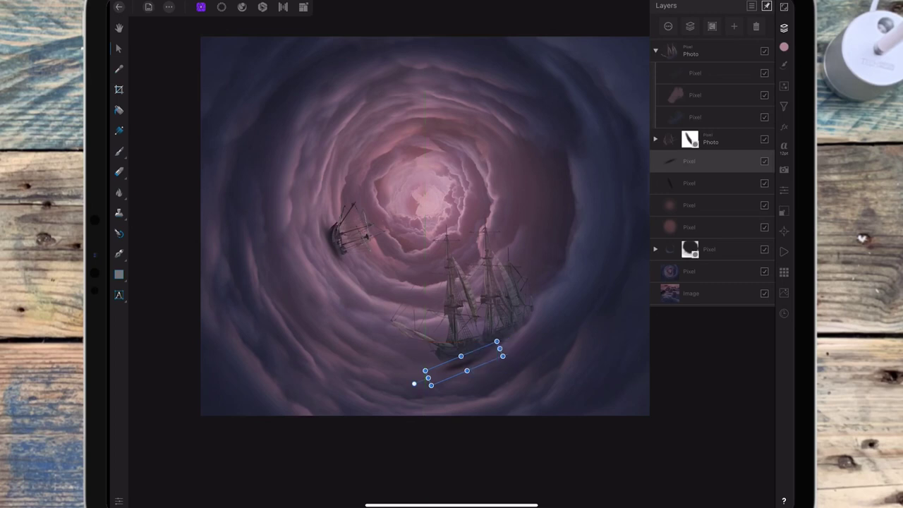
pyautogui.scroll(5, 536, 353)
pyautogui.moveTo(377, 396); pyautogui.dragTo(374, 385)
pyautogui.moveTo(449, 357); pyautogui.dragTo(447, 351)
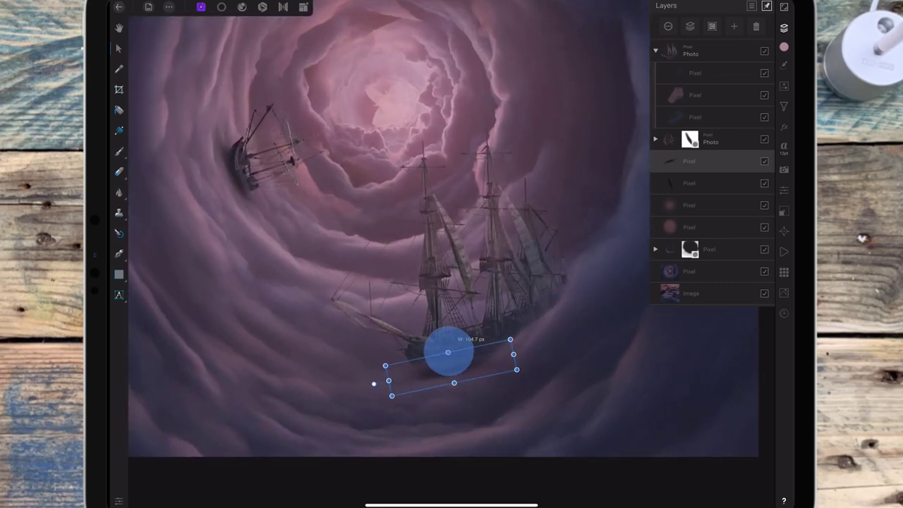
pyautogui.moveTo(447, 383); pyautogui.dragTo(452, 381)
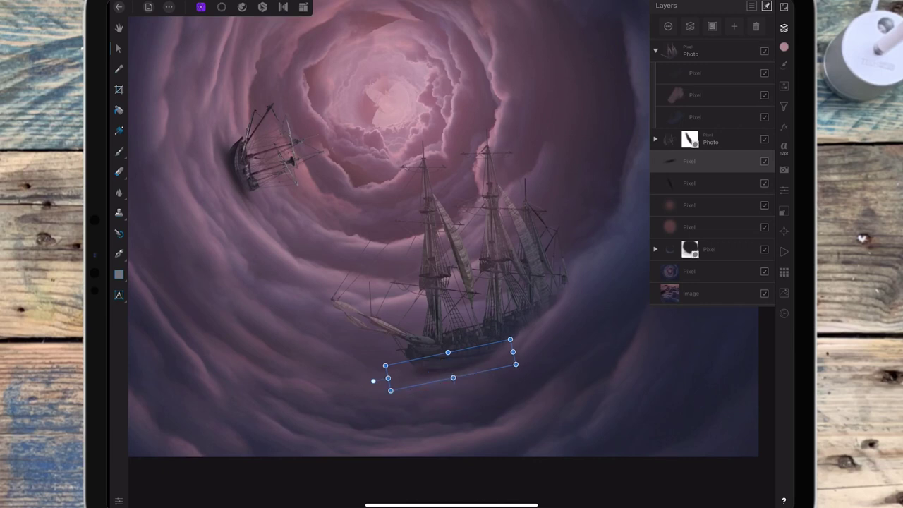
pyautogui.moveTo(387, 378); pyautogui.dragTo(357, 384)
pyautogui.moveTo(513, 352); pyautogui.dragTo(521, 350)
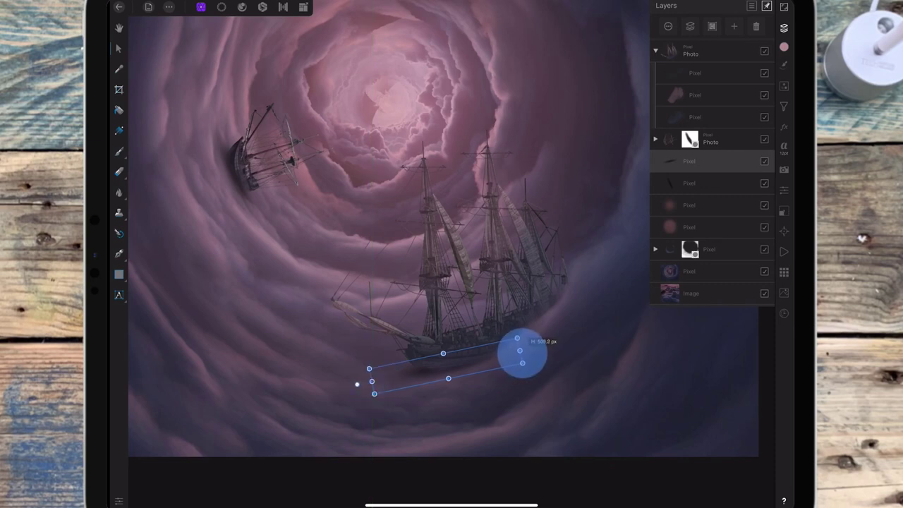
# - Fade the shadow copy to 62% opacity and select the masked layer lower down
pyautogui.click(667, 26)
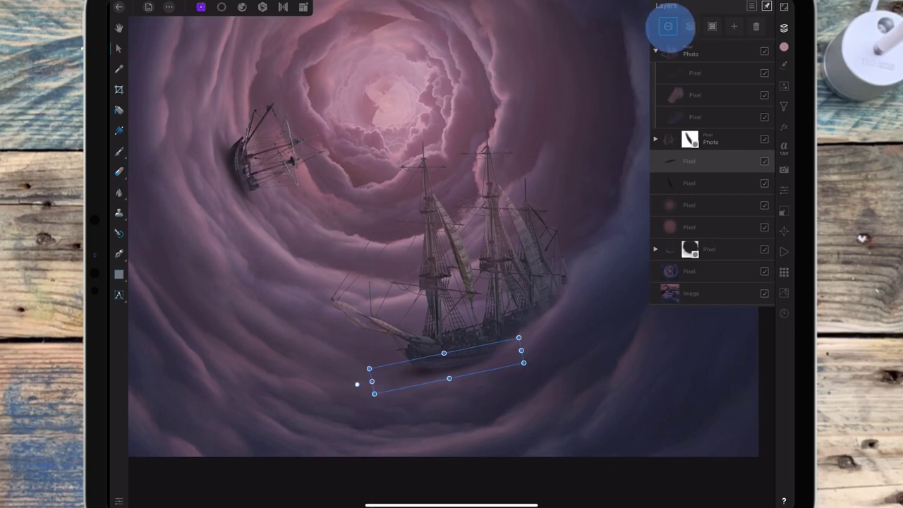
pyautogui.moveTo(749, 56); pyautogui.dragTo(719, 58)
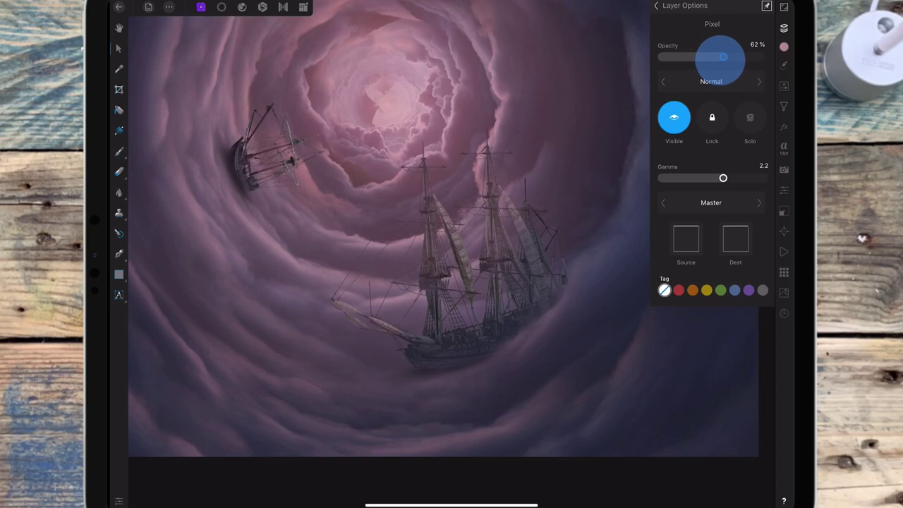
pyautogui.scroll(-5, 521, 331)
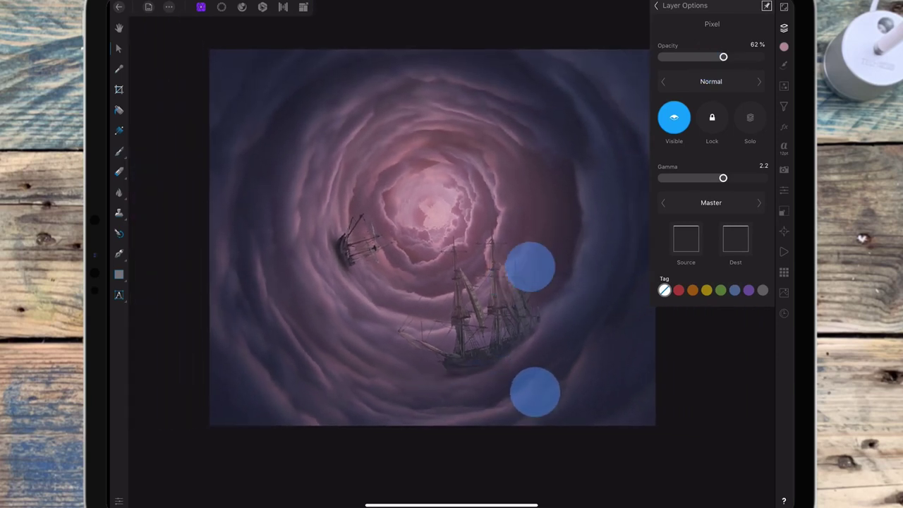
pyautogui.scroll(-3, 520, 338)
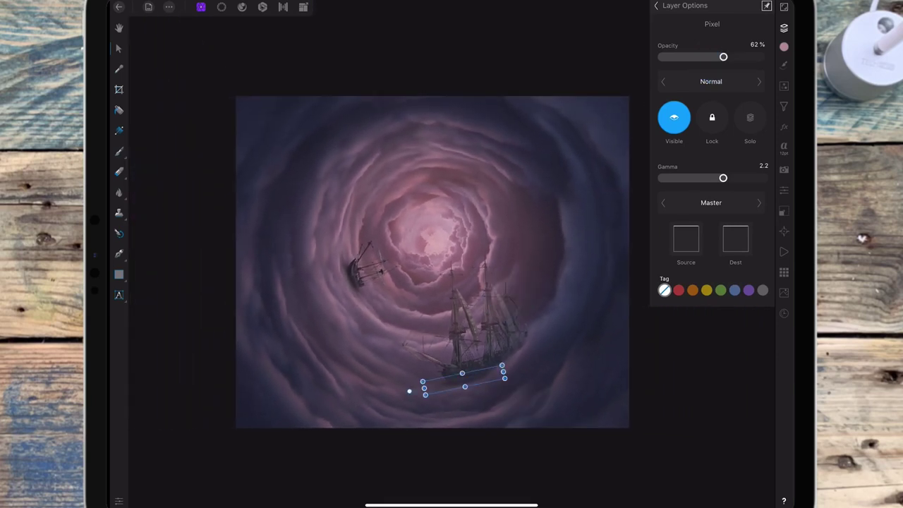
pyautogui.click(408, 390)
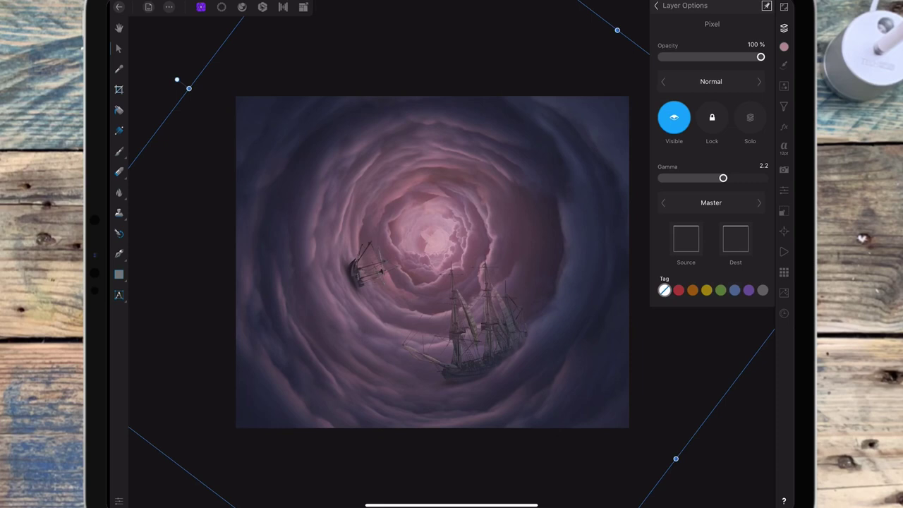
pyautogui.click(709, 13)
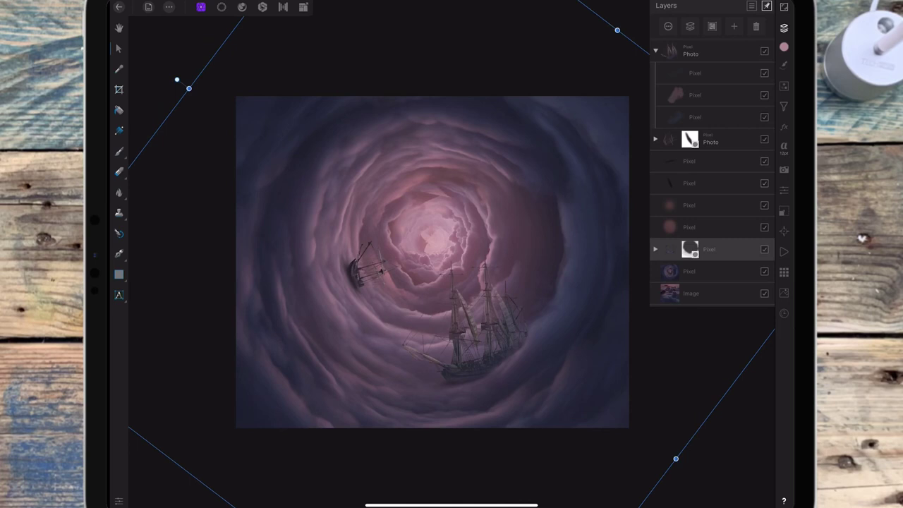
# - Add a new pixel layer nested inside the small ship's group
pyautogui.click(655, 138)
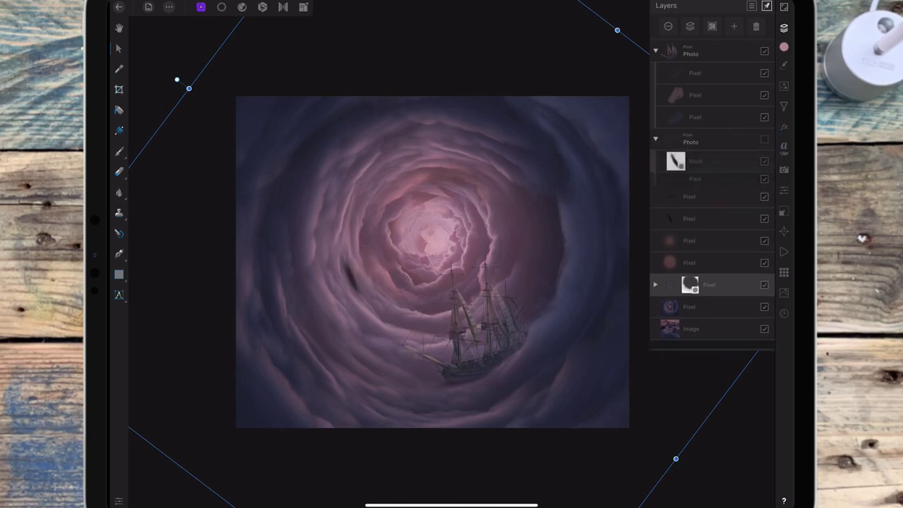
pyautogui.click(655, 139)
pyautogui.click(705, 139)
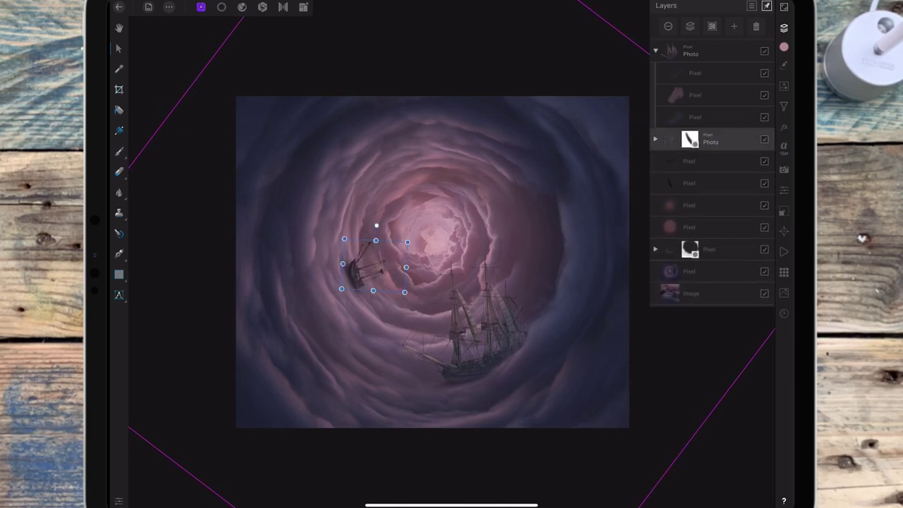
pyautogui.click(733, 27)
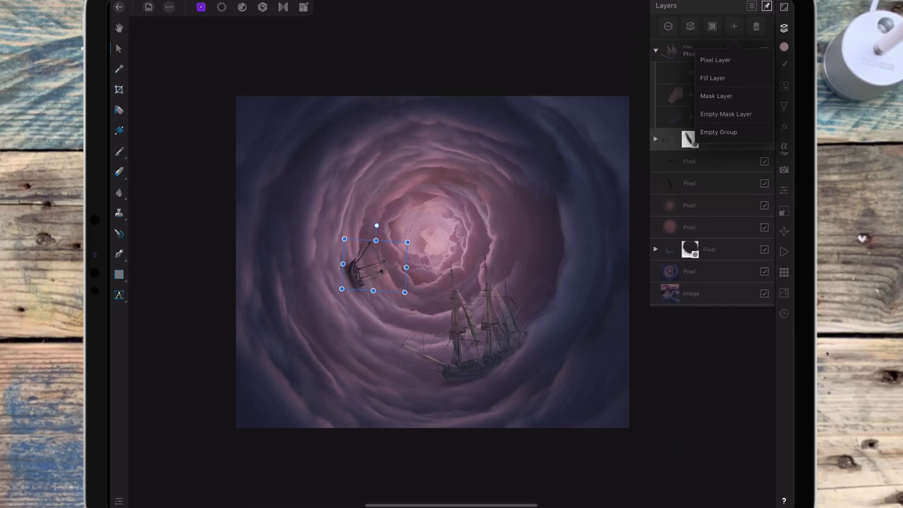
pyautogui.click(714, 58)
pyautogui.click(713, 143)
pyautogui.moveTo(714, 145); pyautogui.dragTo(715, 157)
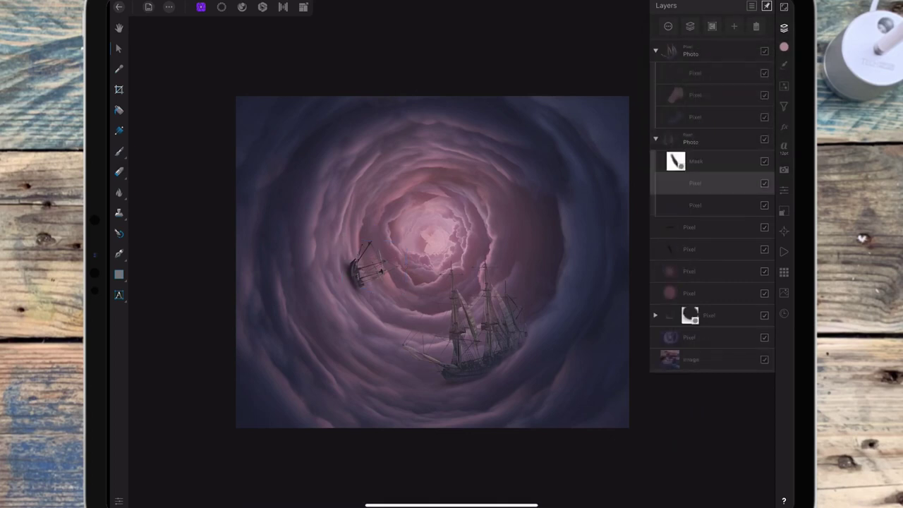
# - Paint sampled pink cloud haze over the small ship and lower that layer to about 66% opacity
pyautogui.click(119, 151)
pyautogui.click(173, 123)
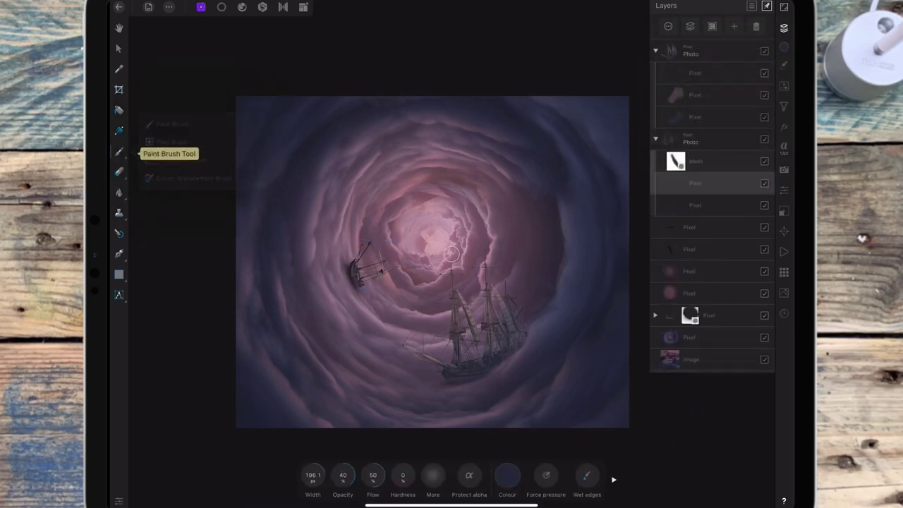
pyautogui.click(507, 475)
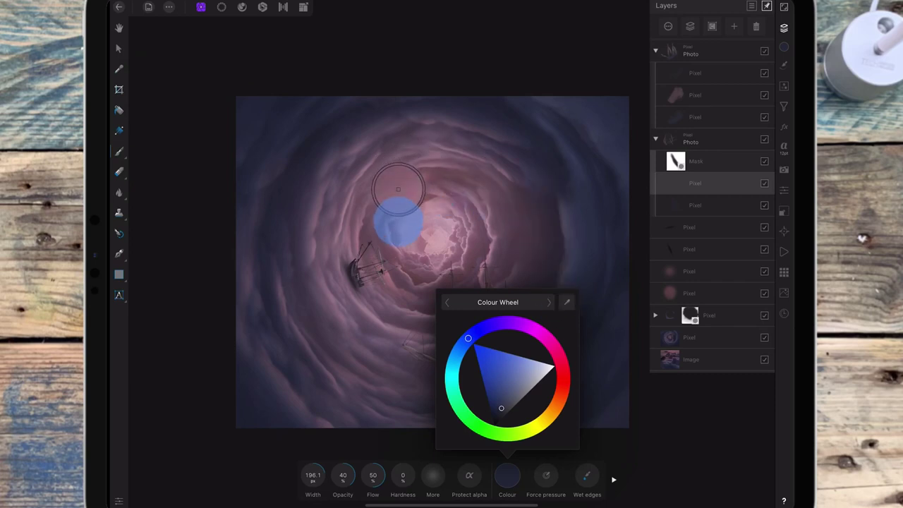
pyautogui.moveTo(465, 165); pyautogui.dragTo(398, 179)
pyautogui.click(507, 474)
pyautogui.moveTo(370, 246)
pyautogui.mouseDown()
pyautogui.moveTo(380, 268)
pyautogui.moveTo(358, 264)
pyautogui.moveTo(368, 275)
pyautogui.mouseUp()
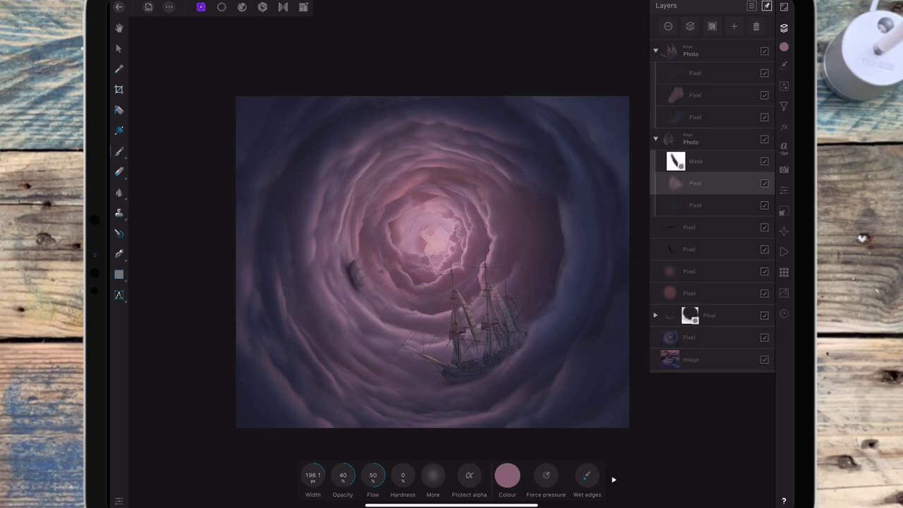
pyautogui.click(667, 26)
pyautogui.moveTo(754, 59)
pyautogui.mouseDown()
pyautogui.moveTo(709, 56)
pyautogui.moveTo(725, 56)
pyautogui.mouseUp()
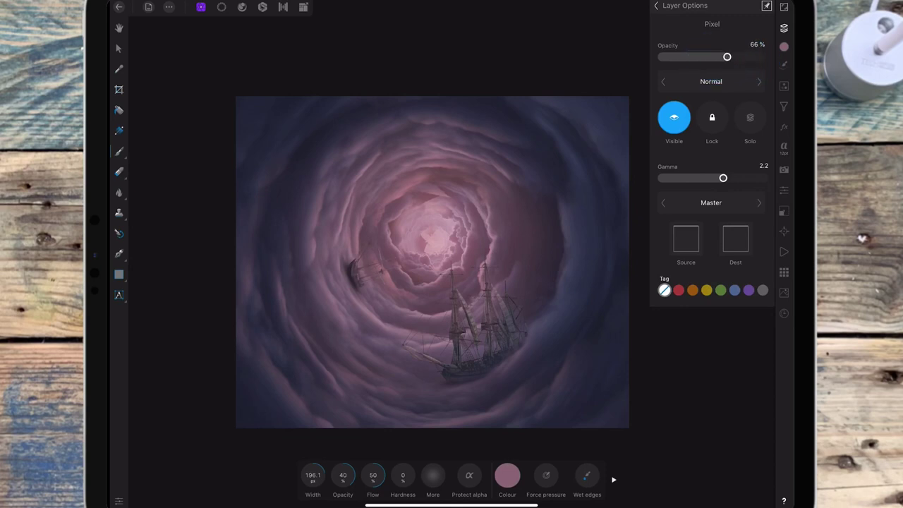
pyautogui.click(657, 5)
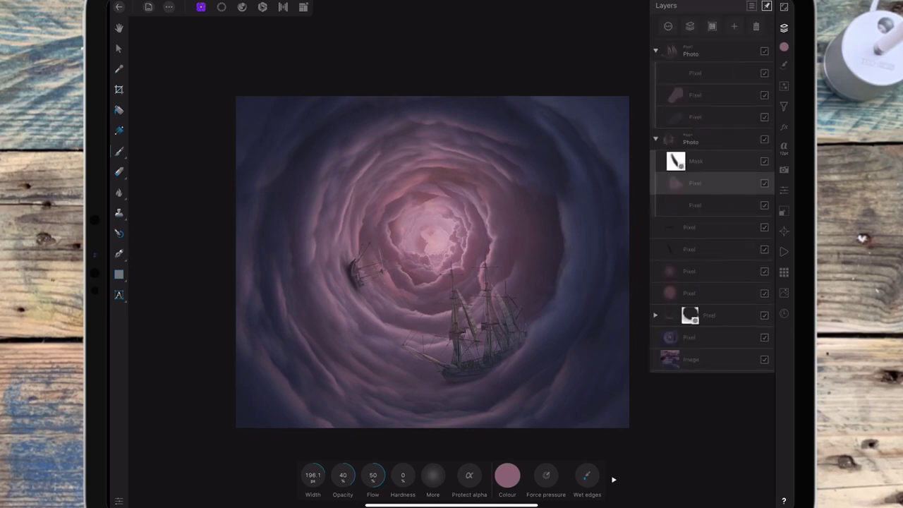
# - Reduce the ship highlight layer's opacity to 27%
pyautogui.click(763, 117)
pyautogui.click(764, 116)
pyautogui.click(695, 116)
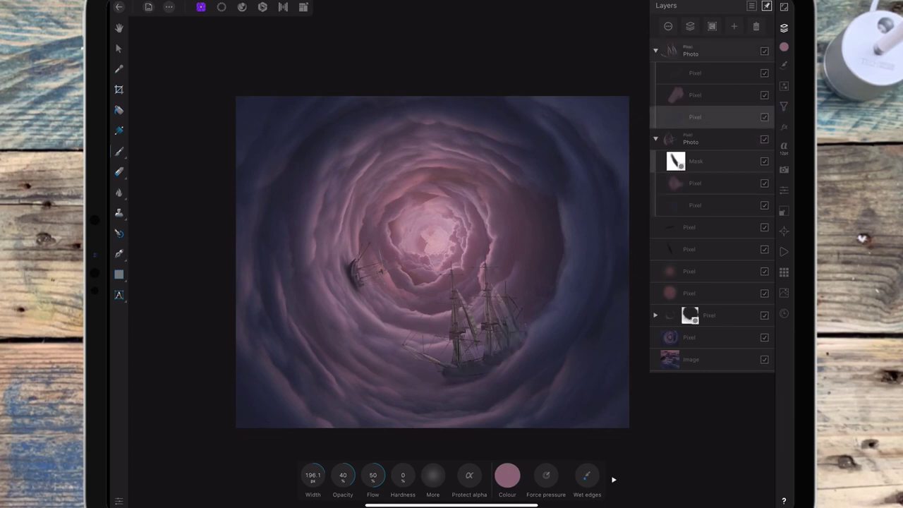
pyautogui.moveTo(720, 56); pyautogui.dragTo(685, 57)
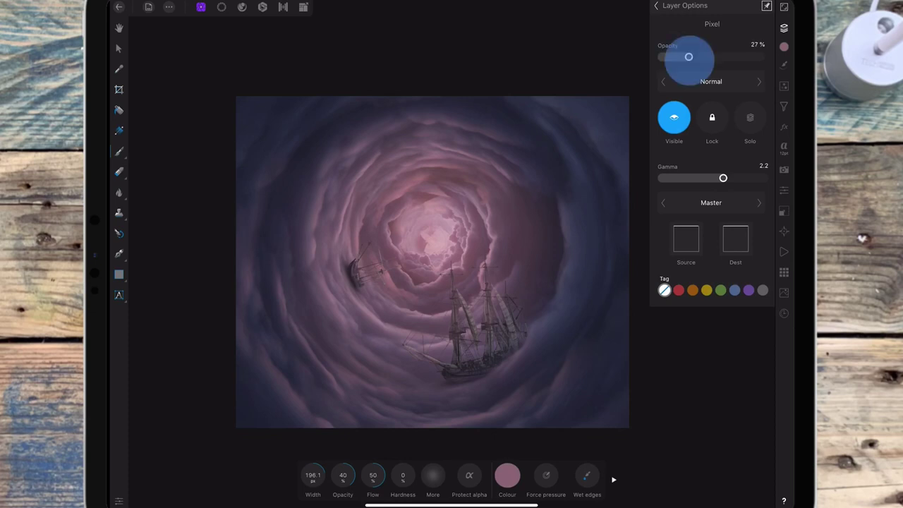
pyautogui.click(656, 6)
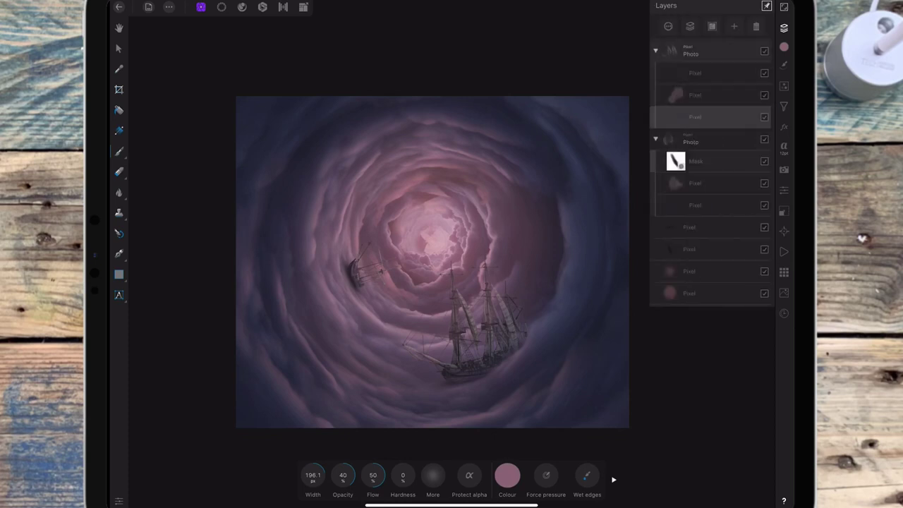
# - Place the red-hulled ship image onto the canvas
pyautogui.click(655, 73)
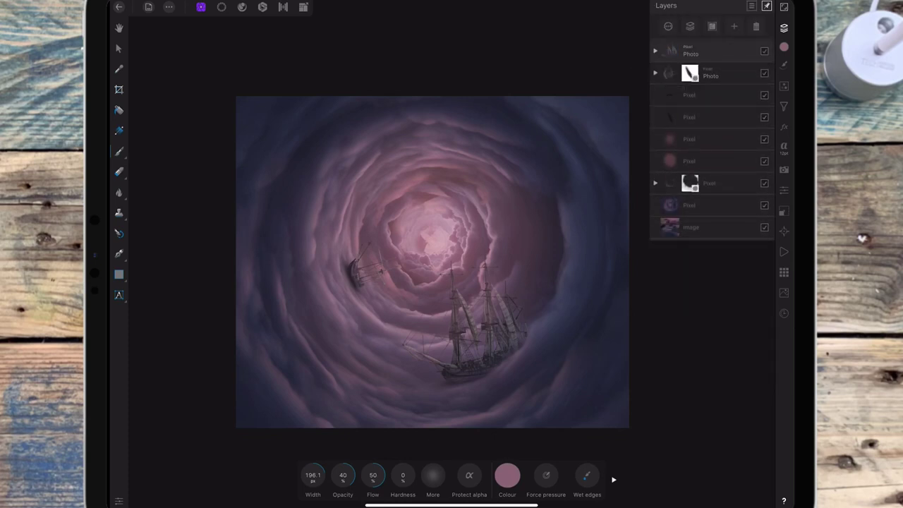
pyautogui.click(168, 8)
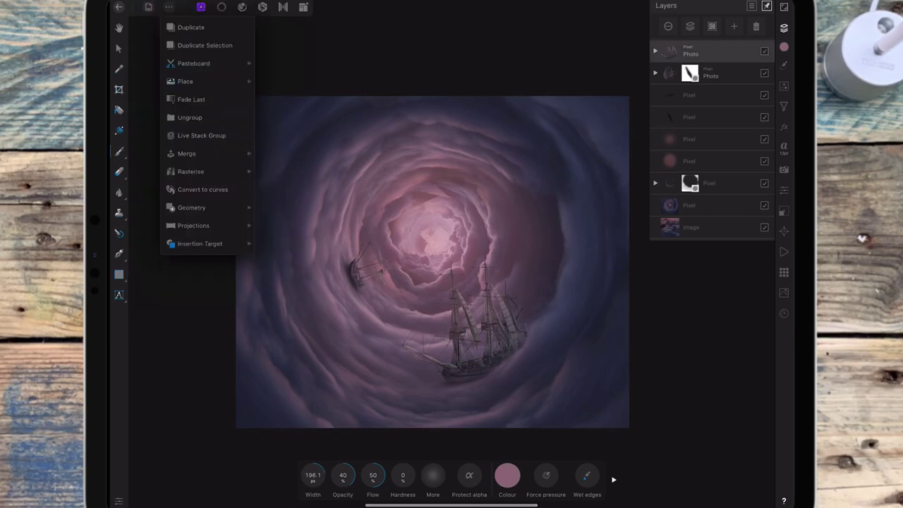
pyautogui.click(205, 63)
pyautogui.click(303, 70)
pyautogui.moveTo(534, 93)
pyautogui.mouseDown()
pyautogui.moveTo(446, 163)
pyautogui.moveTo(353, 216)
pyautogui.moveTo(373, 217)
pyautogui.mouseUp()
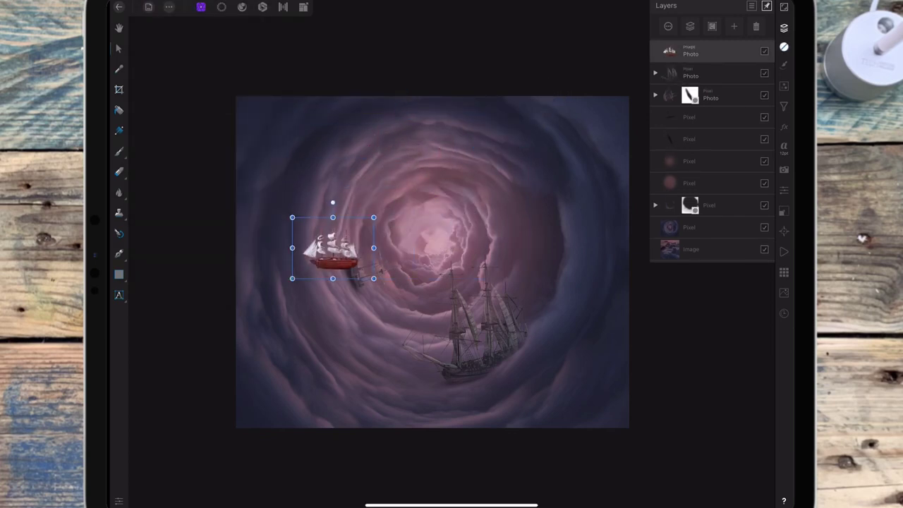
# - Flip the new ship and rotate it 180° so it hangs upside down
pyautogui.click(784, 210)
pyautogui.click(734, 111)
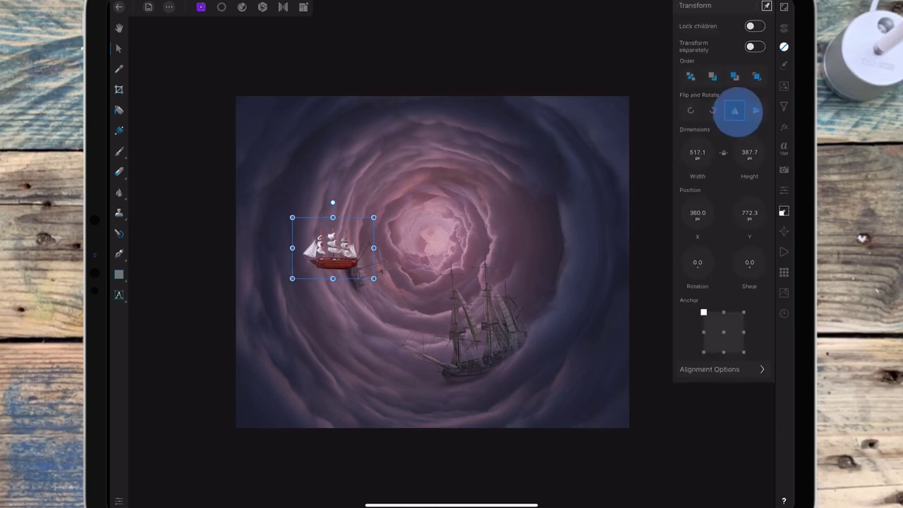
pyautogui.click(712, 110)
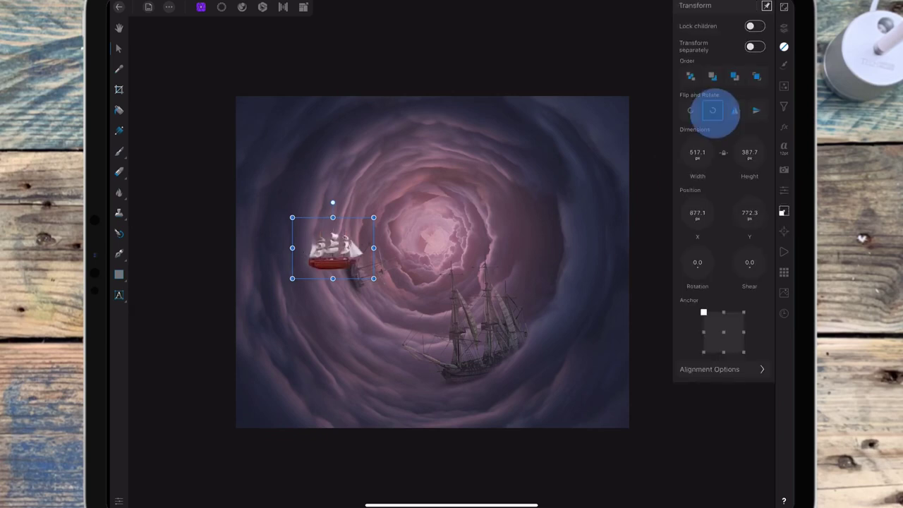
pyautogui.click(734, 110)
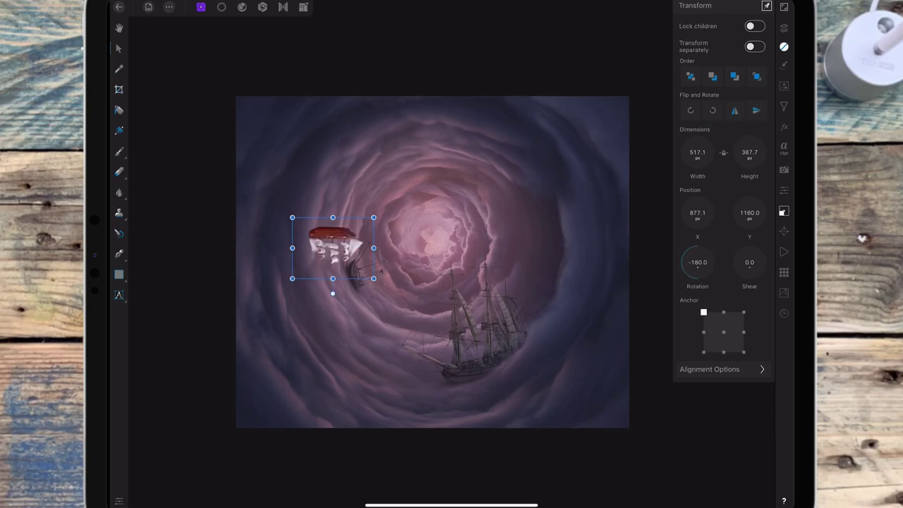
# - Move the ship toward the vortex centre and shrink it to about 259×194 px
pyautogui.moveTo(332, 247); pyautogui.dragTo(417, 202)
pyautogui.scroll(5, 477, 247)
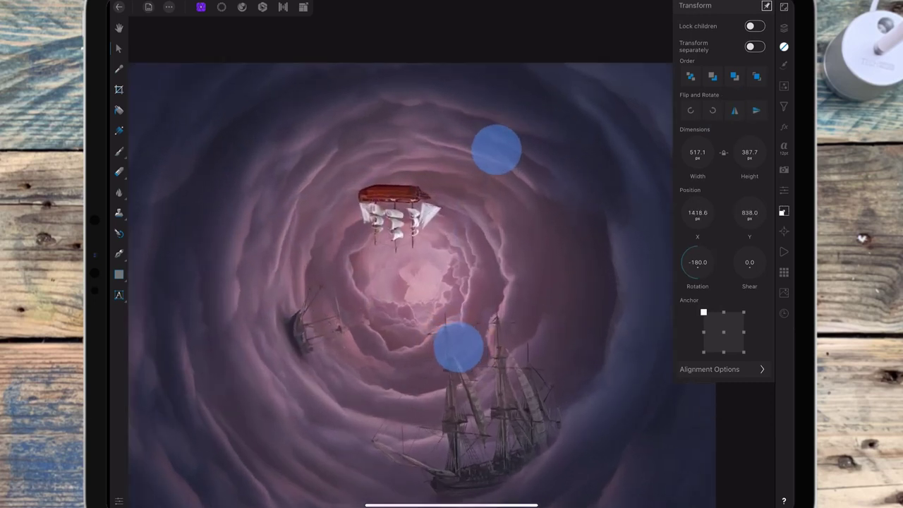
pyautogui.moveTo(456, 332); pyautogui.dragTo(367, 261)
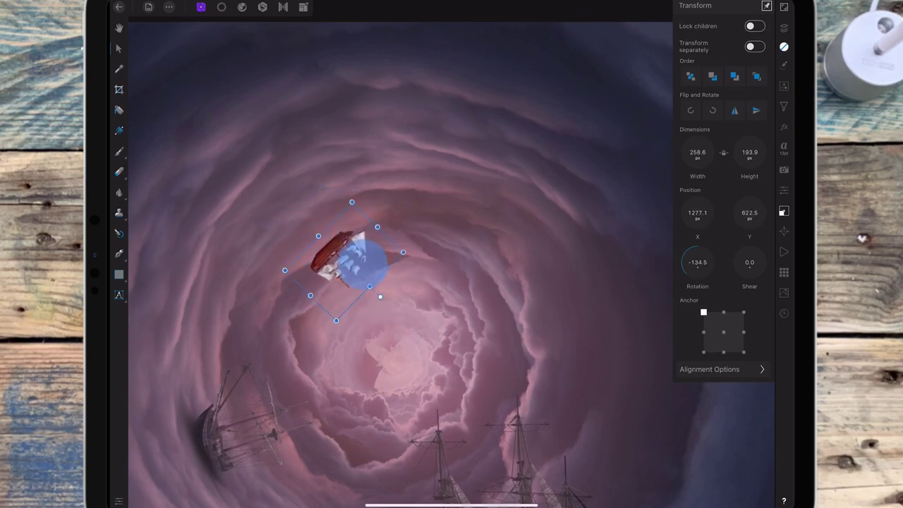
pyautogui.click(469, 186)
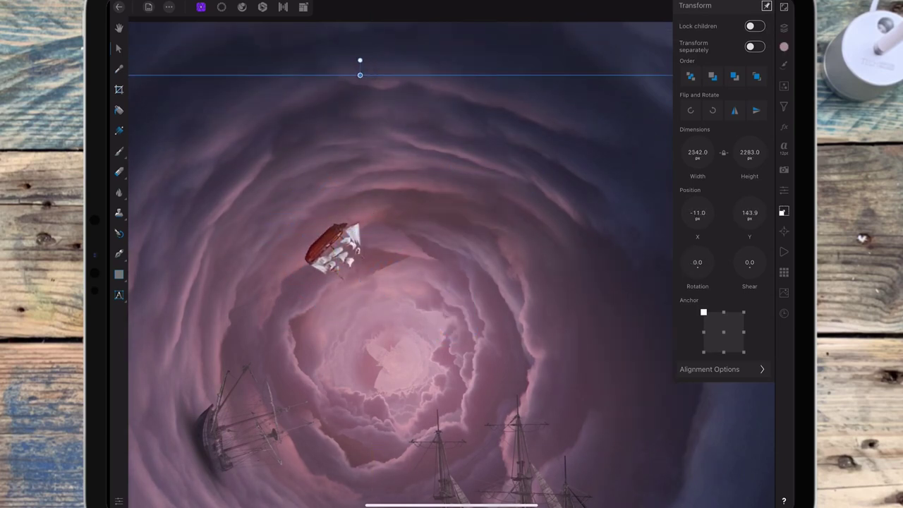
pyautogui.scroll(-5, 500, 197)
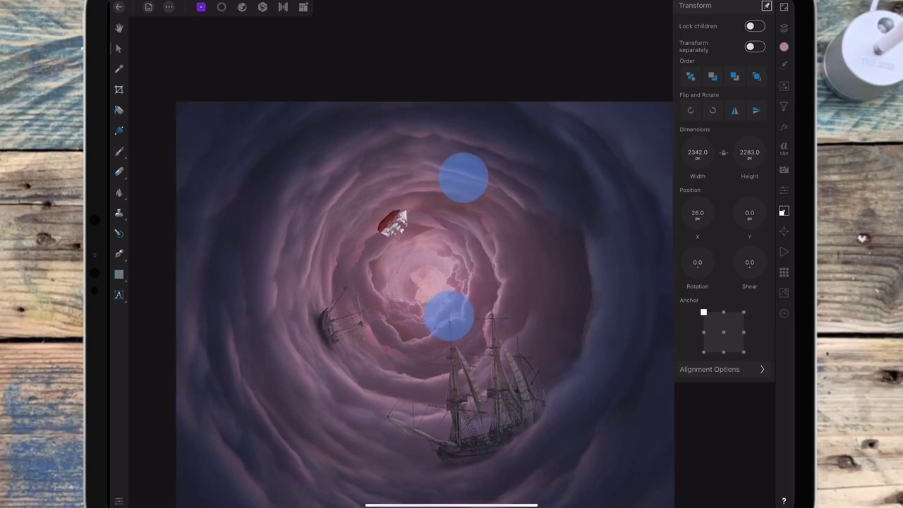
pyautogui.scroll(5, 487, 271)
pyautogui.click(363, 227)
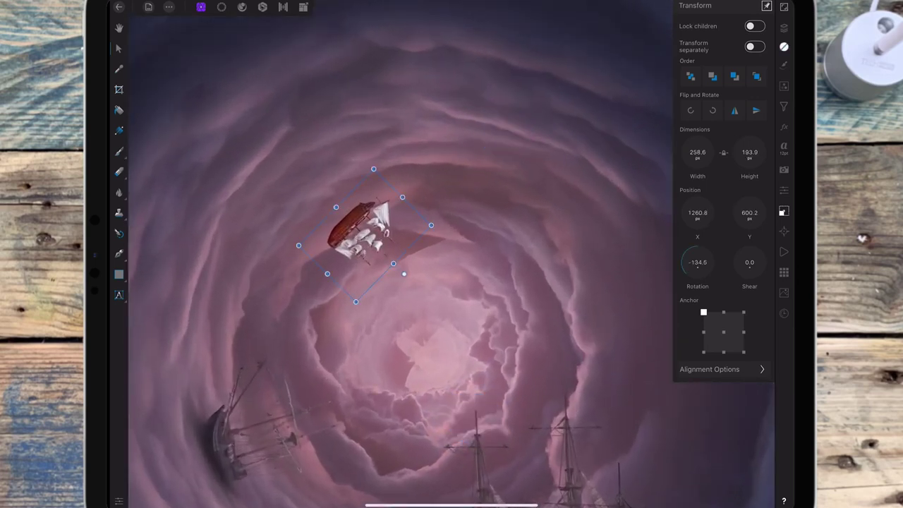
# - Reposition the ship above the vortex and tilt it to about -160°
pyautogui.moveTo(381, 251)
pyautogui.mouseDown()
pyautogui.moveTo(362, 169)
pyautogui.moveTo(366, 205)
pyautogui.mouseUp()
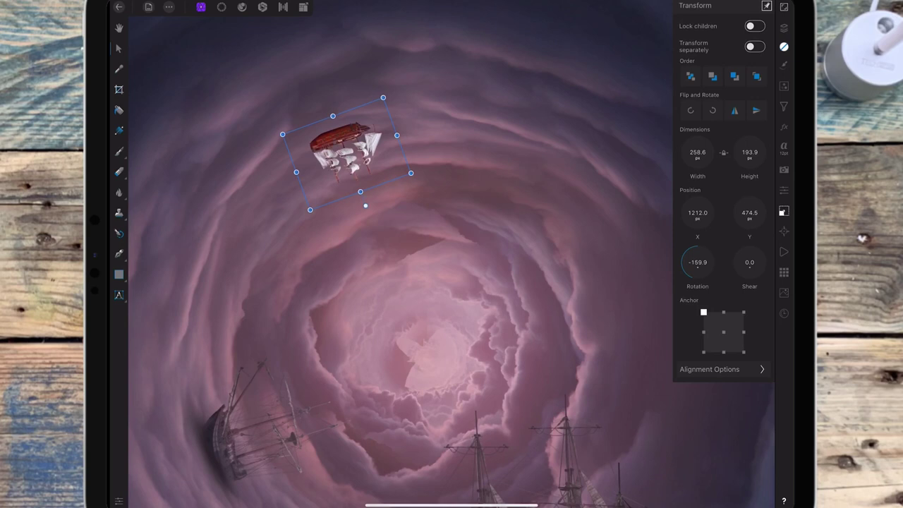
pyautogui.moveTo(376, 176); pyautogui.dragTo(400, 296)
pyautogui.moveTo(391, 254); pyautogui.dragTo(409, 238)
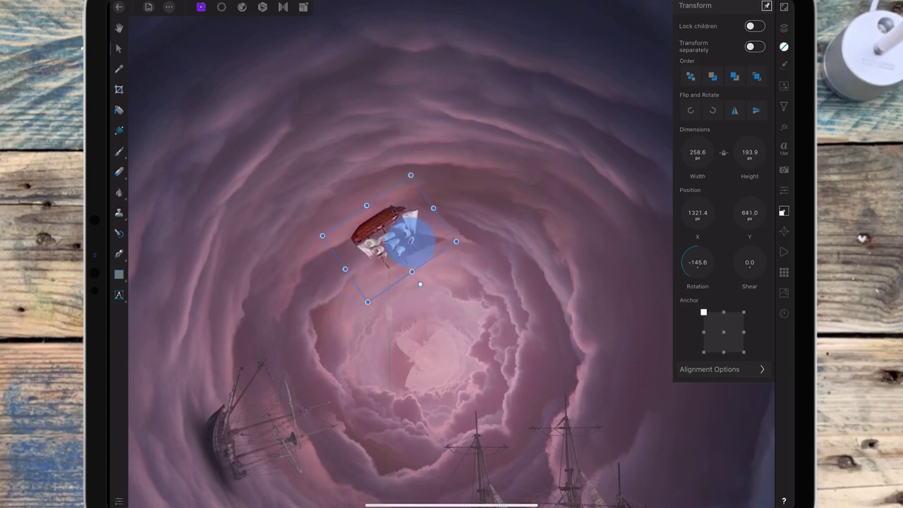
pyautogui.moveTo(415, 284); pyautogui.dragTo(408, 287)
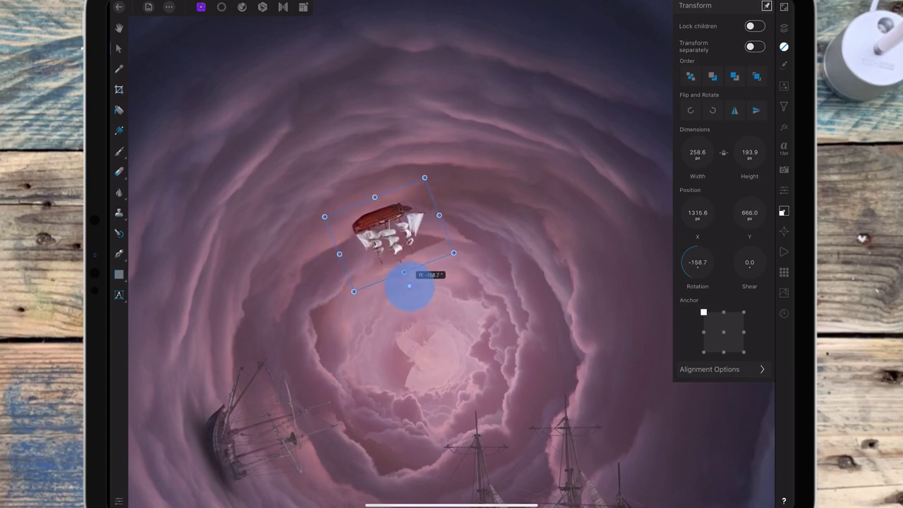
pyautogui.click(781, 28)
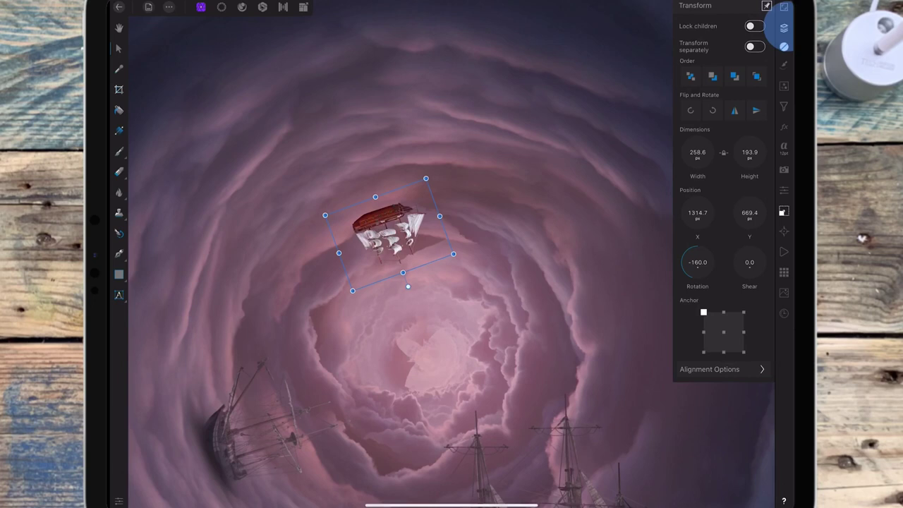
pyautogui.click(784, 45)
# - Add an HSL Shift under the red ship with saturation about -54% and luminance -42%
pyautogui.click(742, 375)
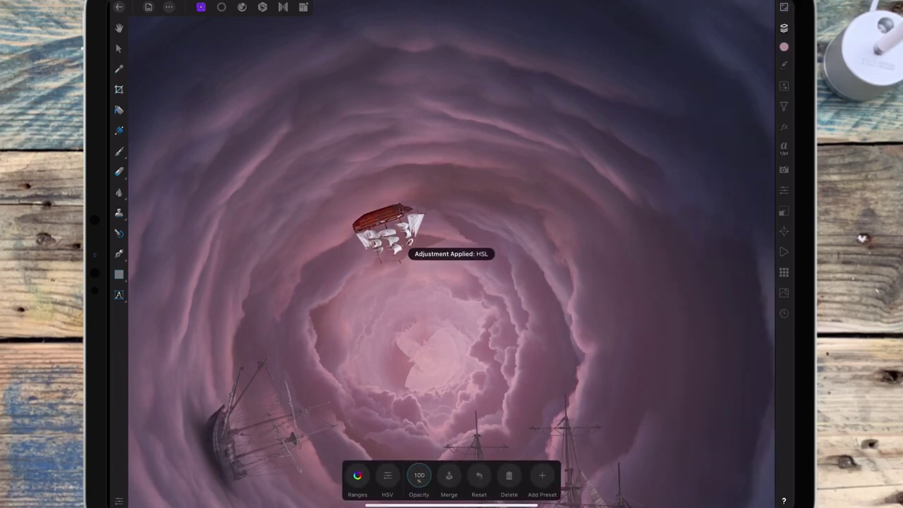
pyautogui.moveTo(741, 52); pyautogui.dragTo(670, 53)
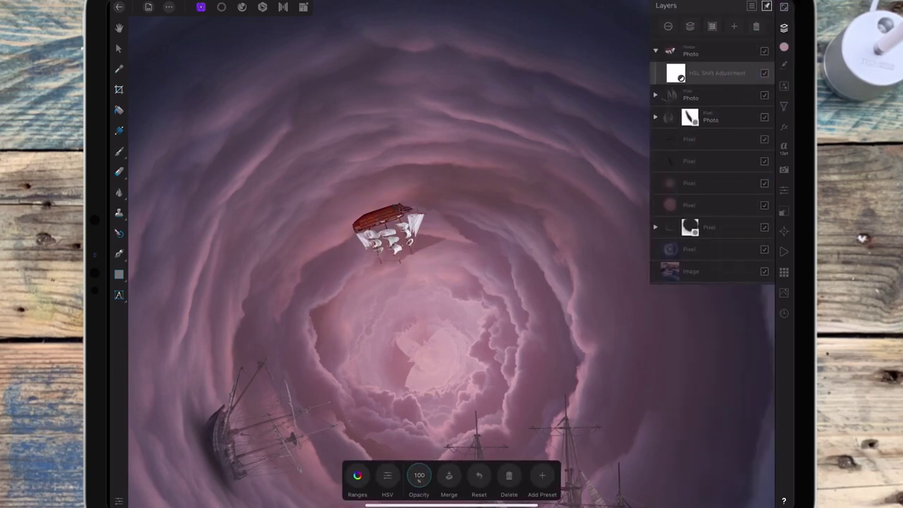
pyautogui.click(357, 474)
pyautogui.moveTo(411, 405)
pyautogui.mouseDown()
pyautogui.moveTo(389, 406)
pyautogui.moveTo(405, 433)
pyautogui.mouseUp()
pyautogui.moveTo(400, 423); pyautogui.dragTo(394, 423)
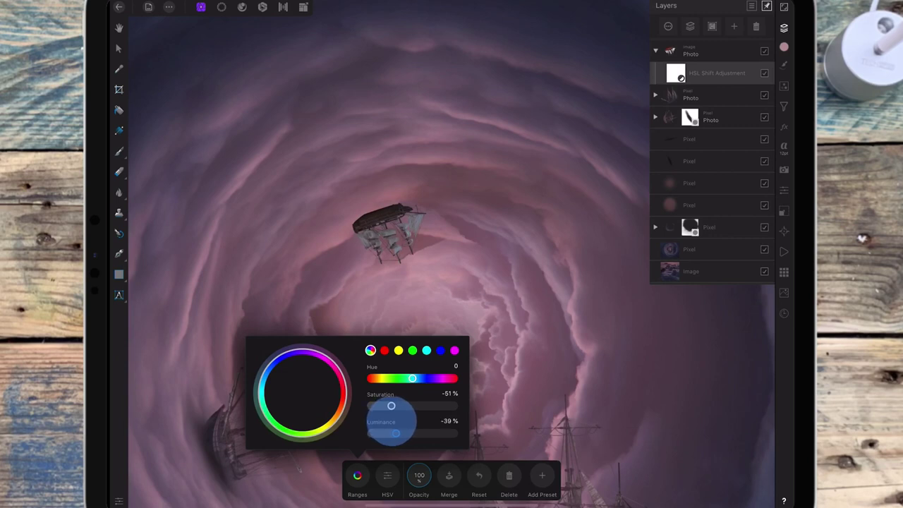
pyautogui.moveTo(413, 378); pyautogui.dragTo(416, 378)
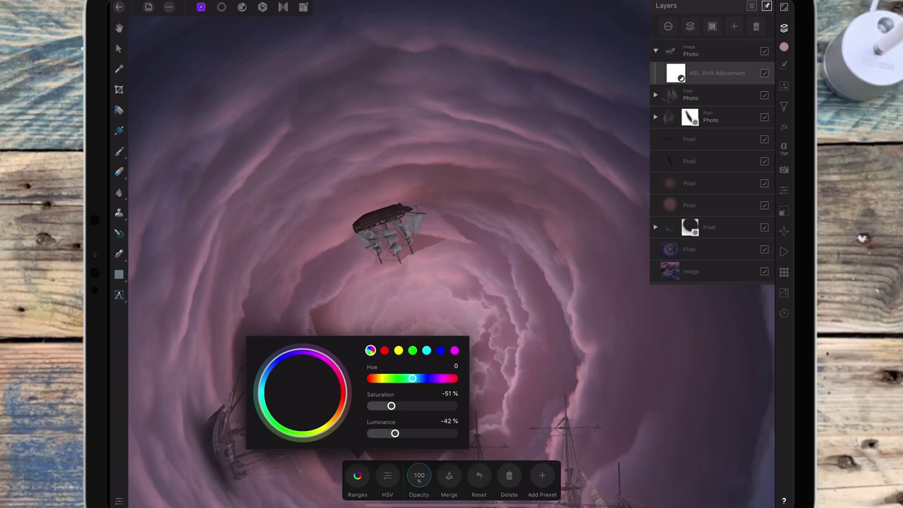
pyautogui.moveTo(391, 405); pyautogui.dragTo(389, 406)
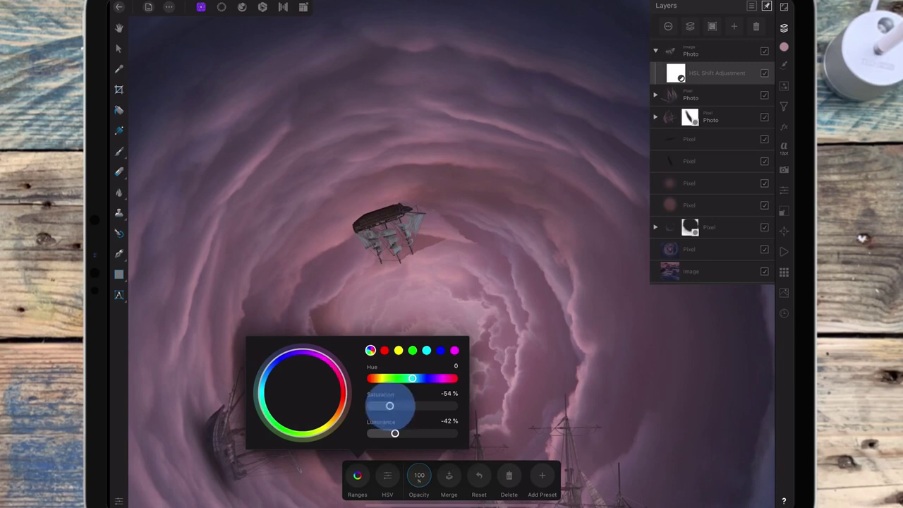
pyautogui.click(560, 331)
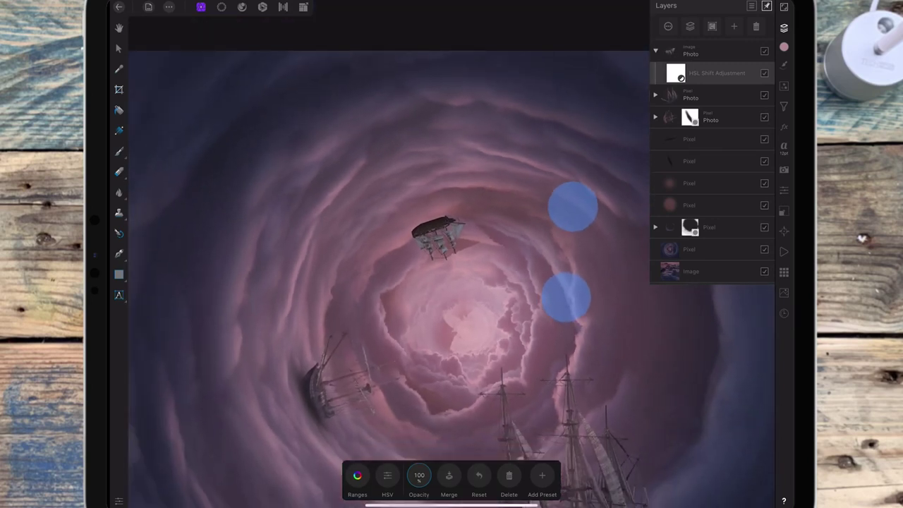
pyautogui.scroll(-3, 569, 252)
# - Mask the HSL shift, painting with a 35 px black brush over the ship's hull
pyautogui.click(711, 26)
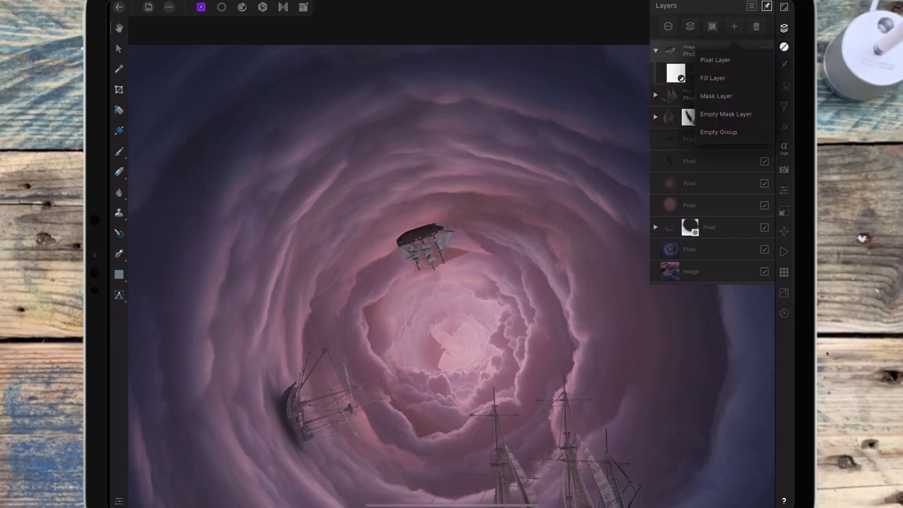
pyautogui.click(118, 151)
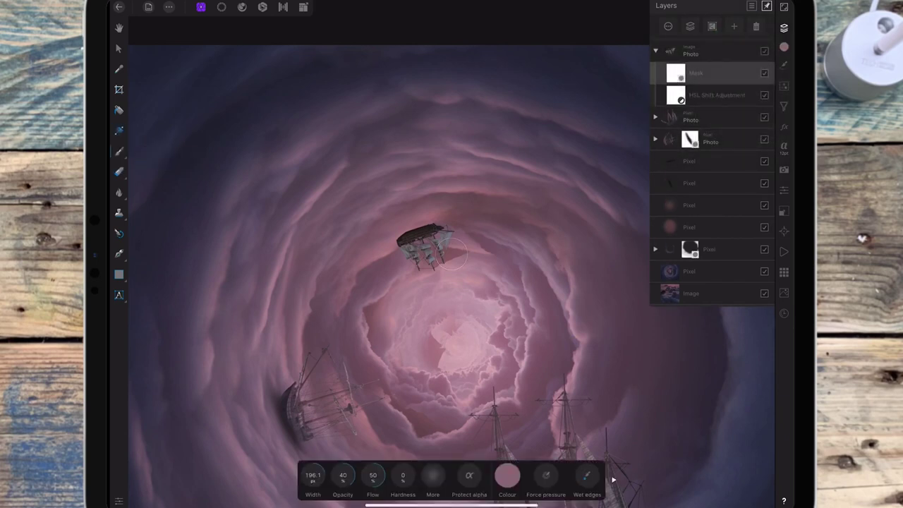
pyautogui.click(507, 475)
pyautogui.click(445, 321)
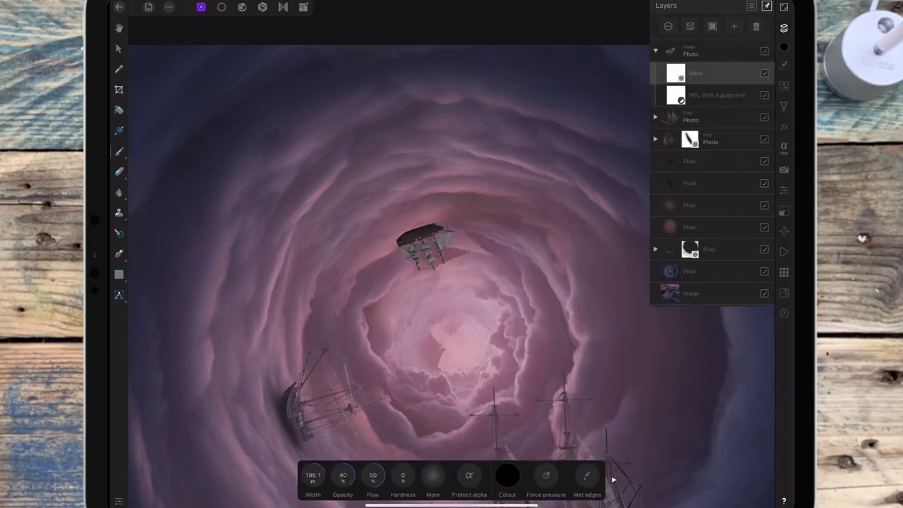
pyautogui.scroll(5, 476, 250)
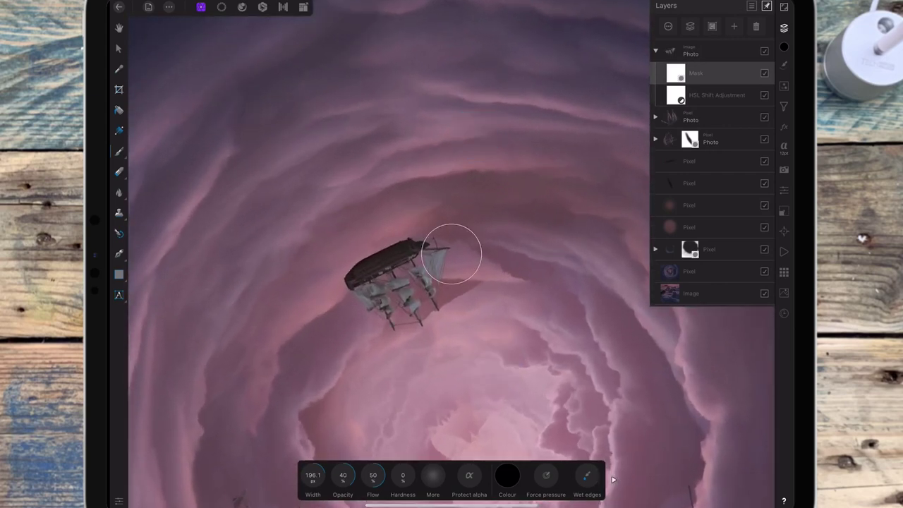
pyautogui.moveTo(312, 474); pyautogui.dragTo(275, 471)
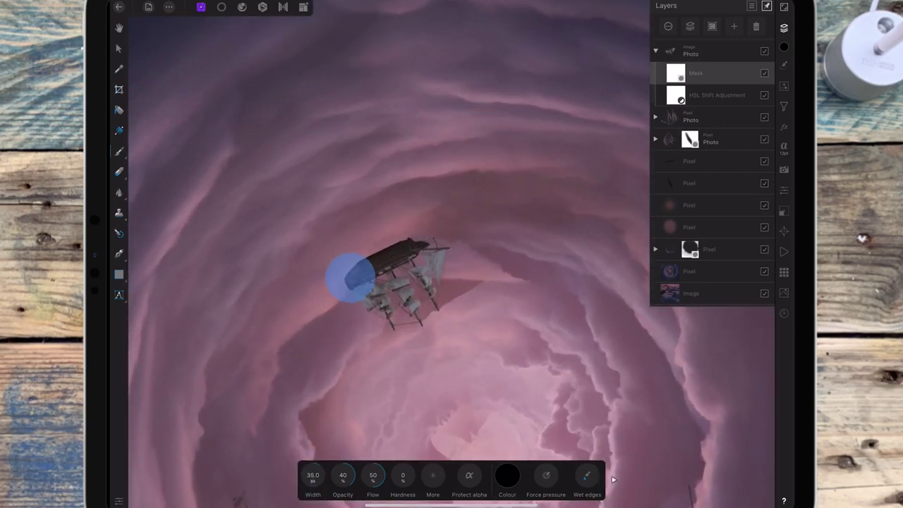
pyautogui.moveTo(350, 277)
pyautogui.mouseDown()
pyautogui.moveTo(361, 268)
pyautogui.moveTo(367, 279)
pyautogui.mouseUp()
pyautogui.moveTo(343, 475); pyautogui.dragTo(362, 418)
pyautogui.moveTo(376, 248)
pyautogui.mouseDown()
pyautogui.moveTo(357, 258)
pyautogui.moveTo(407, 236)
pyautogui.moveTo(343, 268)
pyautogui.moveTo(347, 282)
pyautogui.moveTo(413, 228)
pyautogui.moveTo(387, 254)
pyautogui.moveTo(358, 262)
pyautogui.mouseUp()
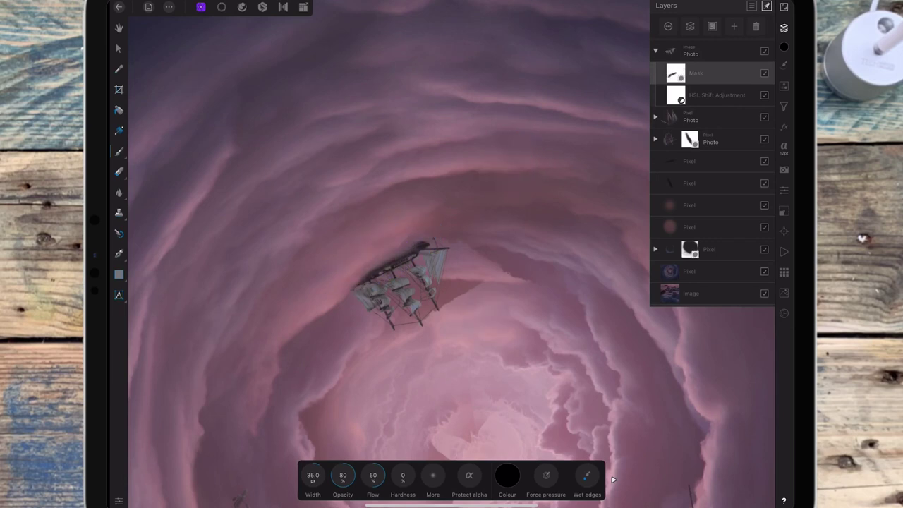
# - Paint white on the mask to restore the adjustment over the stern and left sails
pyautogui.scroll(-3, 458, 222)
pyautogui.scroll(3, 484, 280)
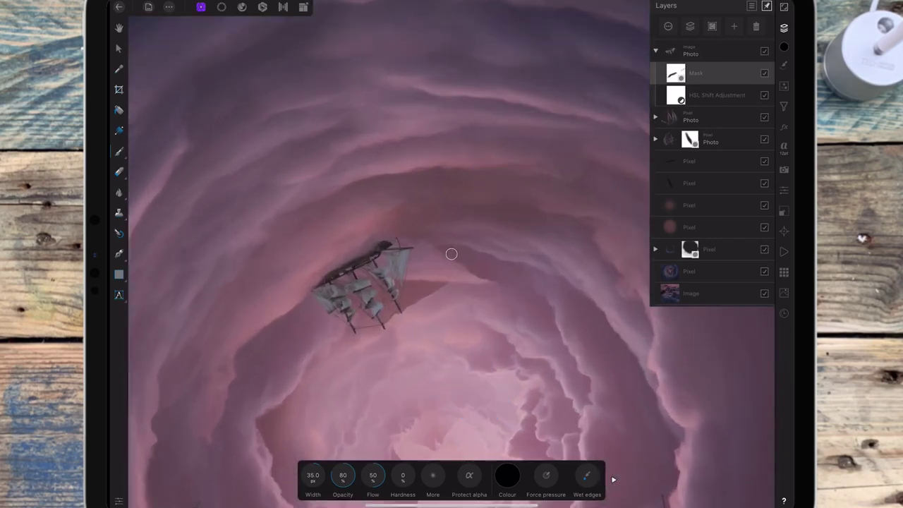
pyautogui.click(507, 474)
pyautogui.click(498, 424)
pyautogui.click(507, 475)
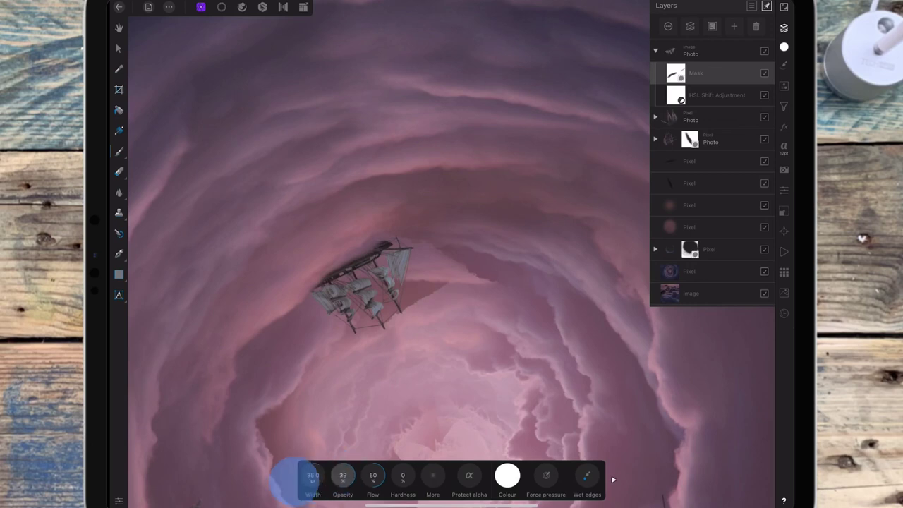
pyautogui.moveTo(302, 480); pyautogui.dragTo(318, 477)
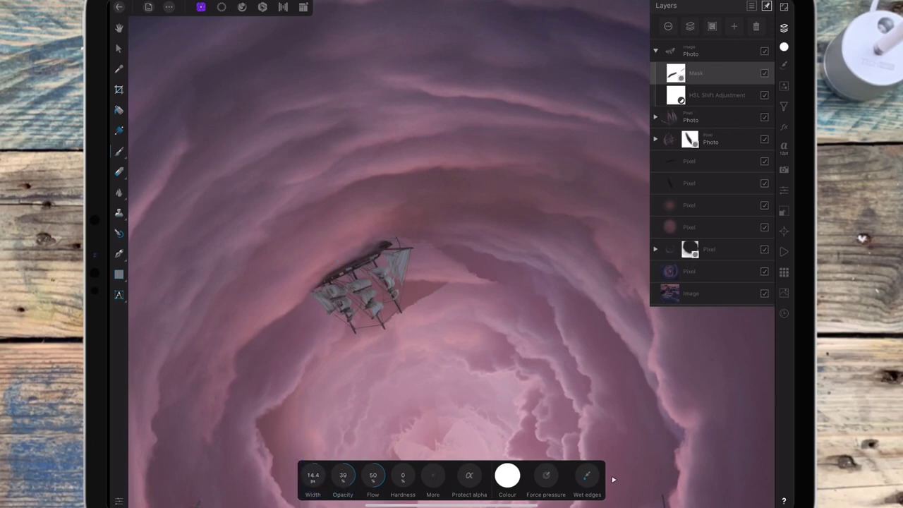
pyautogui.moveTo(373, 244)
pyautogui.mouseDown()
pyautogui.moveTo(347, 259)
pyautogui.moveTo(383, 248)
pyautogui.mouseUp()
pyautogui.click(341, 267)
pyautogui.click(372, 242)
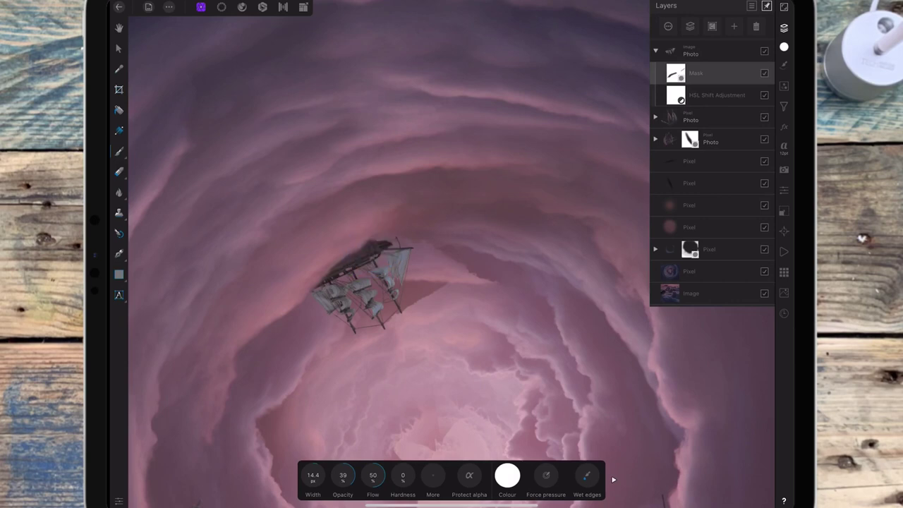
pyautogui.click(328, 279)
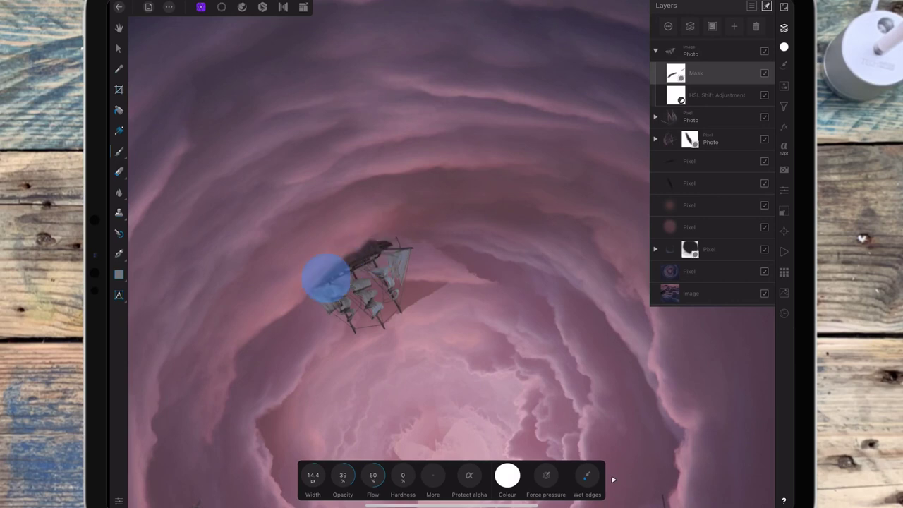
pyautogui.click(317, 291)
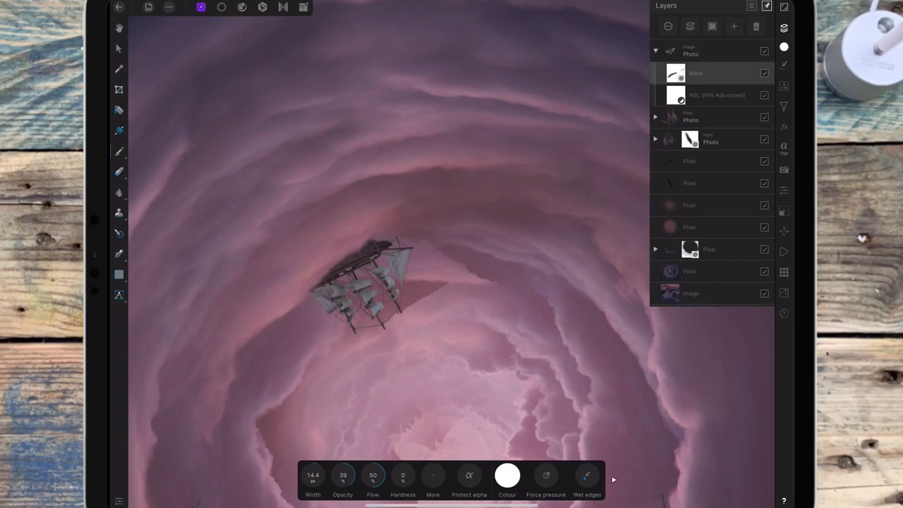
# - Lower the brush opacity to 20% and view the whole image upright
pyautogui.moveTo(494, 171); pyautogui.dragTo(456, 215)
pyautogui.moveTo(459, 296); pyautogui.dragTo(447, 317)
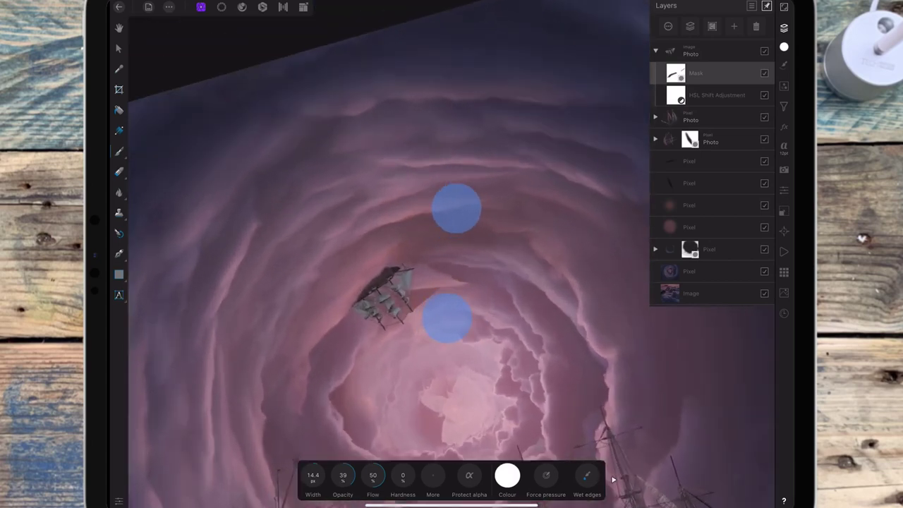
pyautogui.click(343, 474)
pyautogui.moveTo(342, 474); pyautogui.dragTo(322, 473)
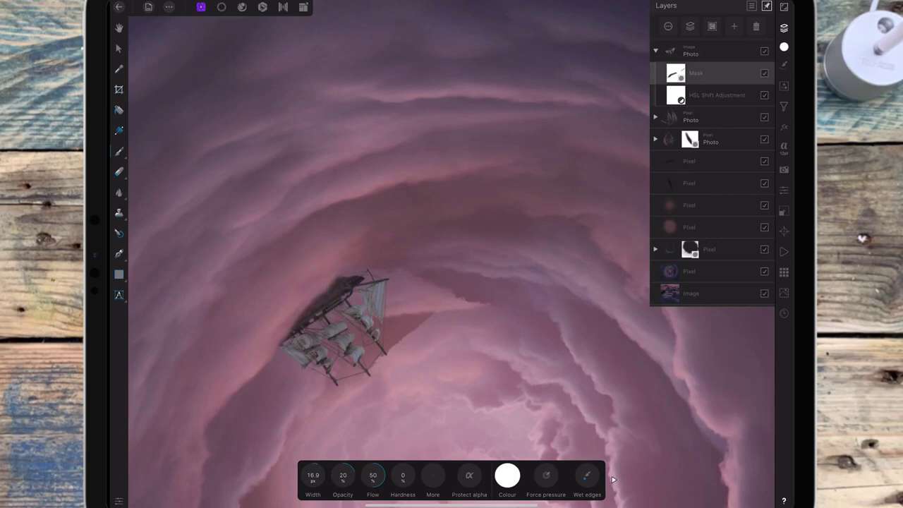
pyautogui.moveTo(494, 186); pyautogui.dragTo(466, 233)
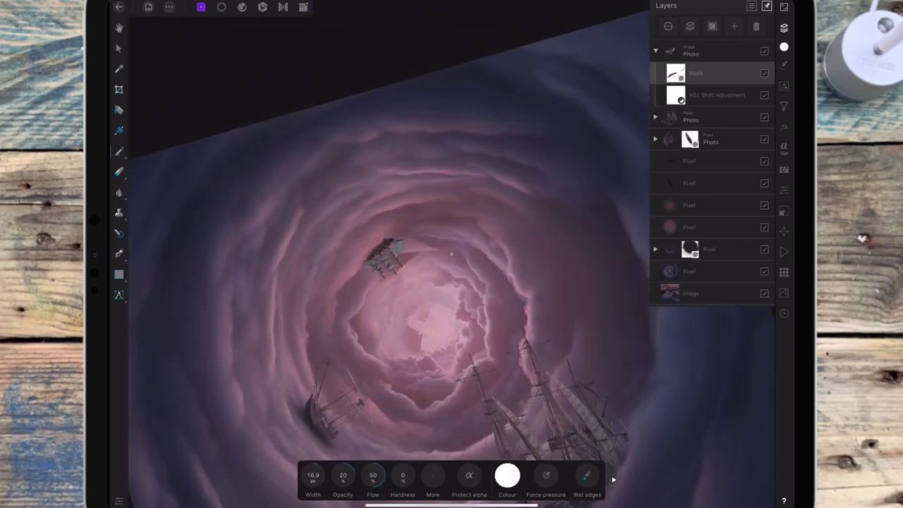
pyautogui.moveTo(560, 225)
pyautogui.mouseDown()
pyautogui.moveTo(558, 204)
pyautogui.moveTo(503, 222)
pyautogui.mouseUp()
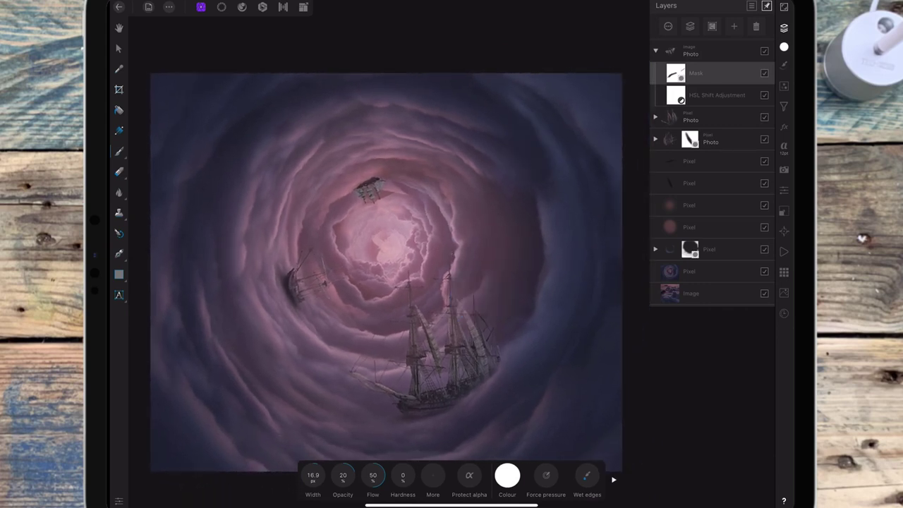
# - Rasterise the ship group and add a new pixel layer inside it
pyautogui.click(691, 51)
pyautogui.click(751, 5)
pyautogui.click(680, 113)
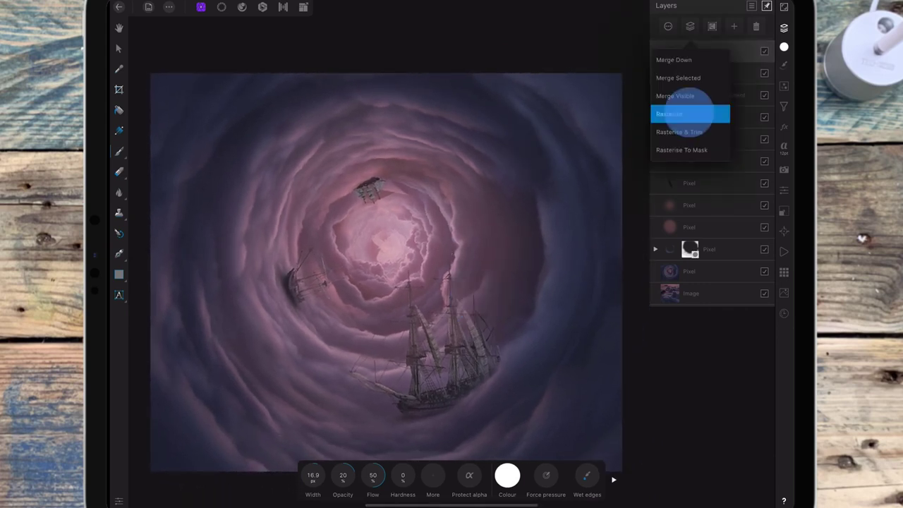
pyautogui.click(733, 26)
pyautogui.click(725, 59)
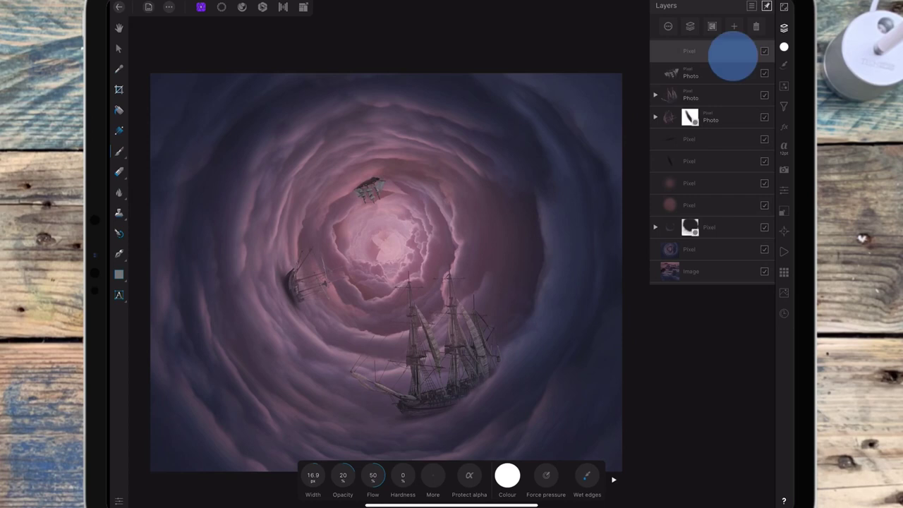
pyautogui.moveTo(730, 54); pyautogui.dragTo(733, 72)
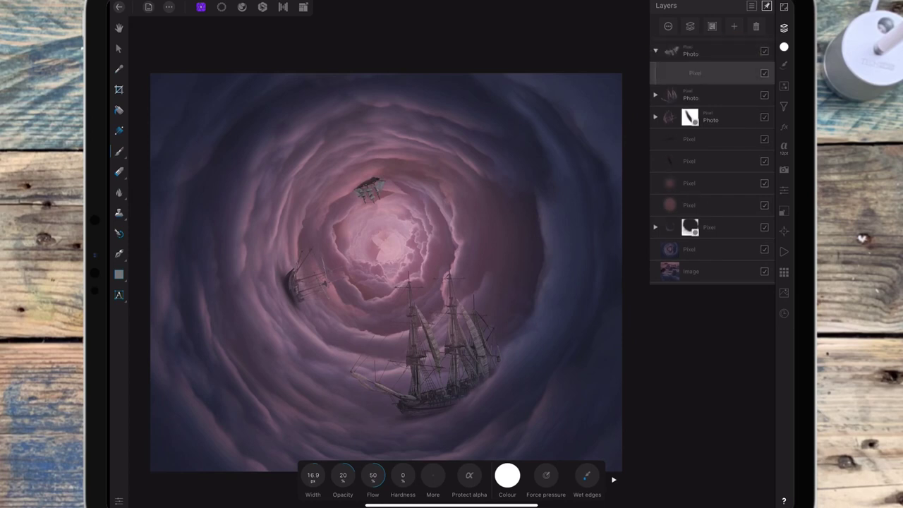
# - Sample cloud pink and paint haze over the flying ship with an 88 px brush
pyautogui.click(507, 475)
pyautogui.moveTo(567, 302); pyautogui.dragTo(329, 196)
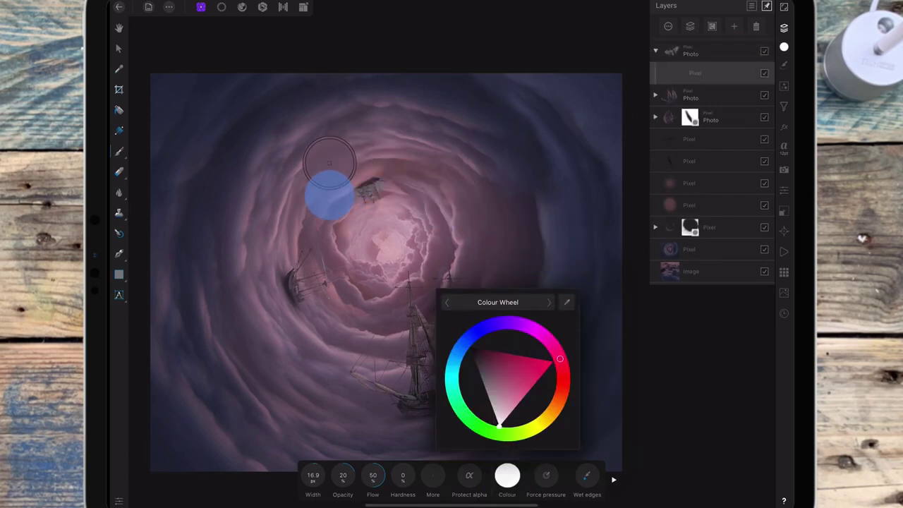
pyautogui.click(507, 474)
pyautogui.scroll(5, 508, 268)
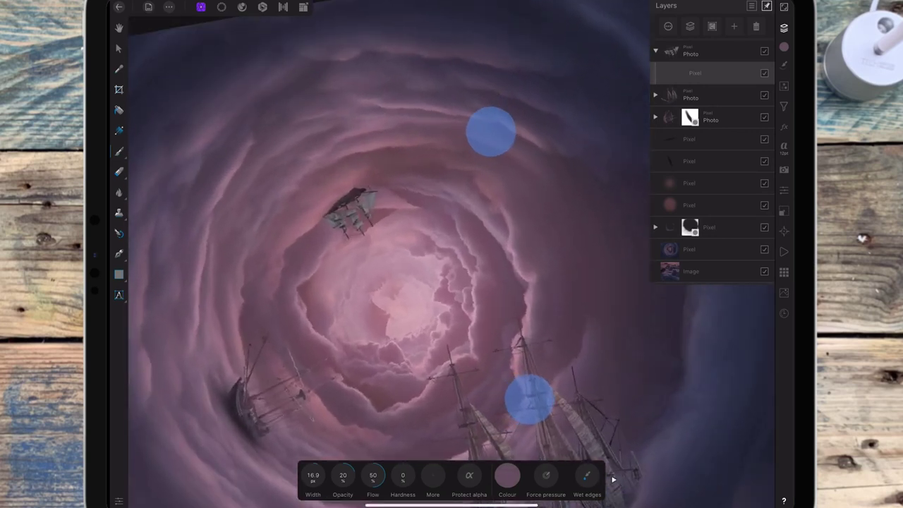
pyautogui.scroll(1, 509, 265)
pyautogui.moveTo(322, 468); pyautogui.dragTo(367, 404)
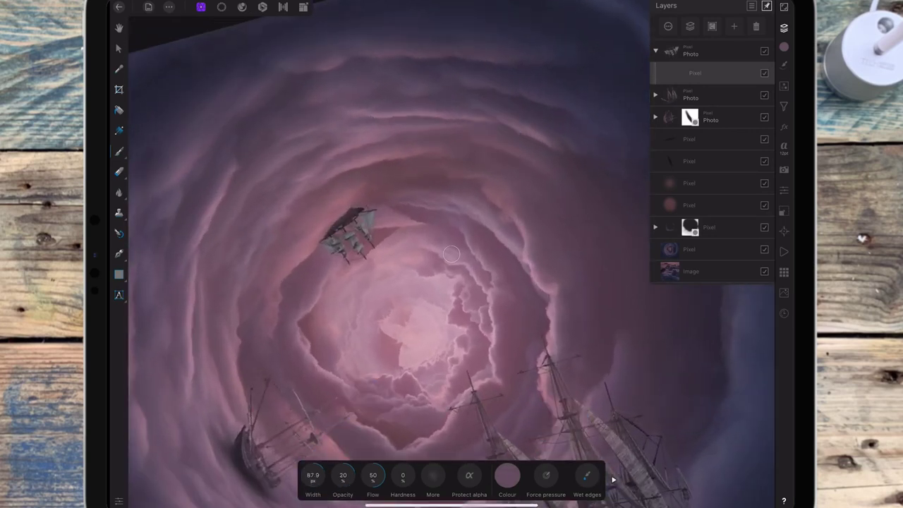
pyautogui.click(355, 211)
pyautogui.moveTo(327, 244); pyautogui.dragTo(332, 245)
# - Turn off Protect alpha, paint more haze across the ship, and set the layer to 93% opacity
pyautogui.click(469, 475)
pyautogui.moveTo(353, 210); pyautogui.dragTo(339, 250)
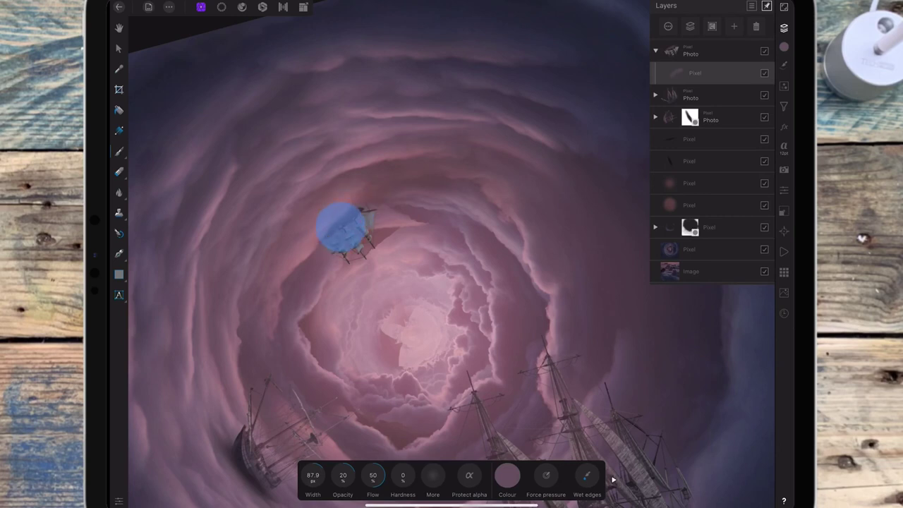
pyautogui.moveTo(344, 213); pyautogui.dragTo(346, 235)
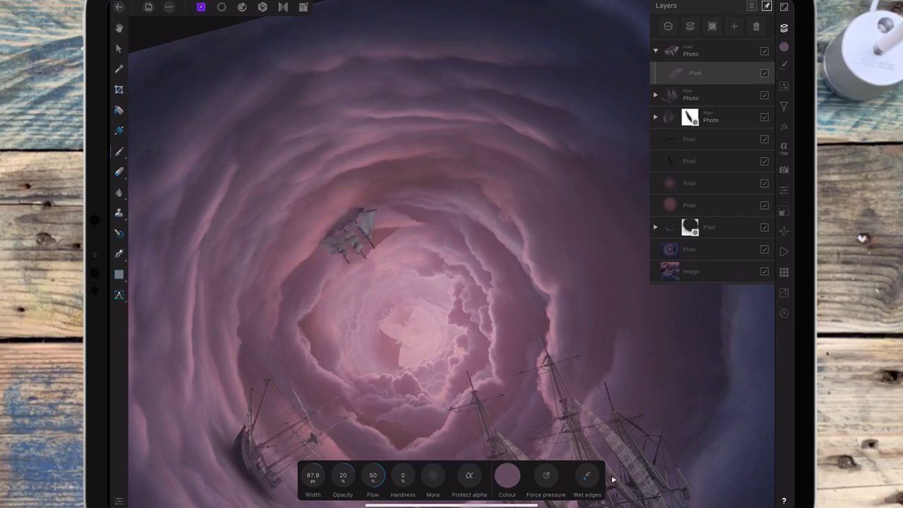
pyautogui.click(366, 227)
pyautogui.click(353, 242)
pyautogui.click(352, 212)
pyautogui.moveTo(527, 131); pyautogui.dragTo(505, 168)
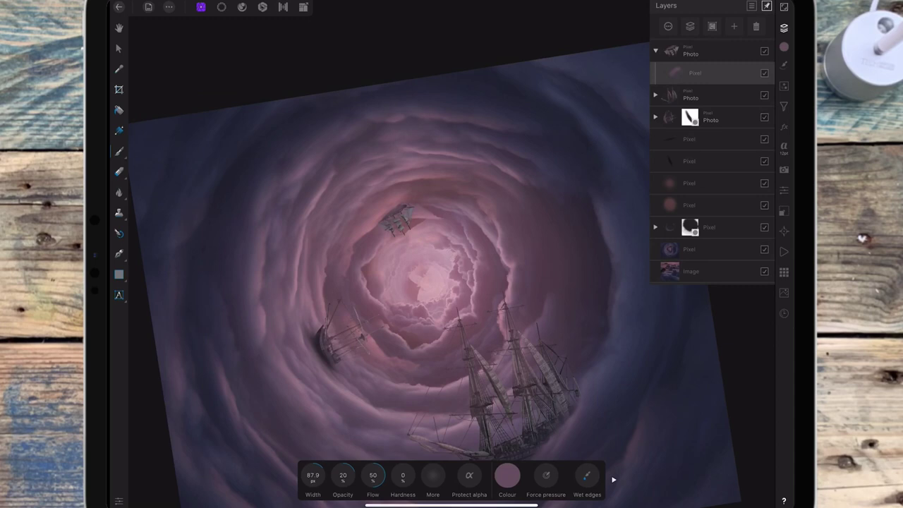
pyautogui.click(667, 28)
pyautogui.moveTo(758, 61)
pyautogui.mouseDown()
pyautogui.moveTo(734, 61)
pyautogui.moveTo(753, 57)
pyautogui.mouseUp()
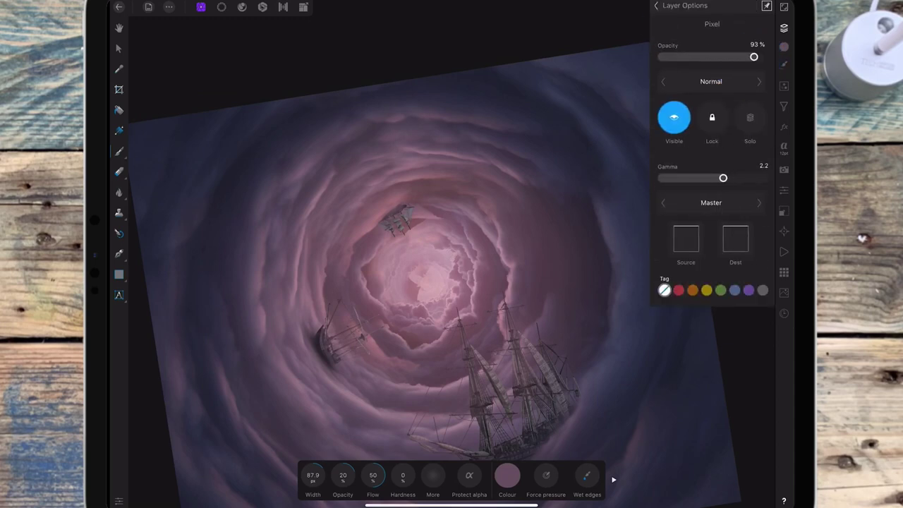
# - Add another pixel layer in the ship group and sample a light cloud pink
pyautogui.click(656, 6)
pyautogui.click(733, 26)
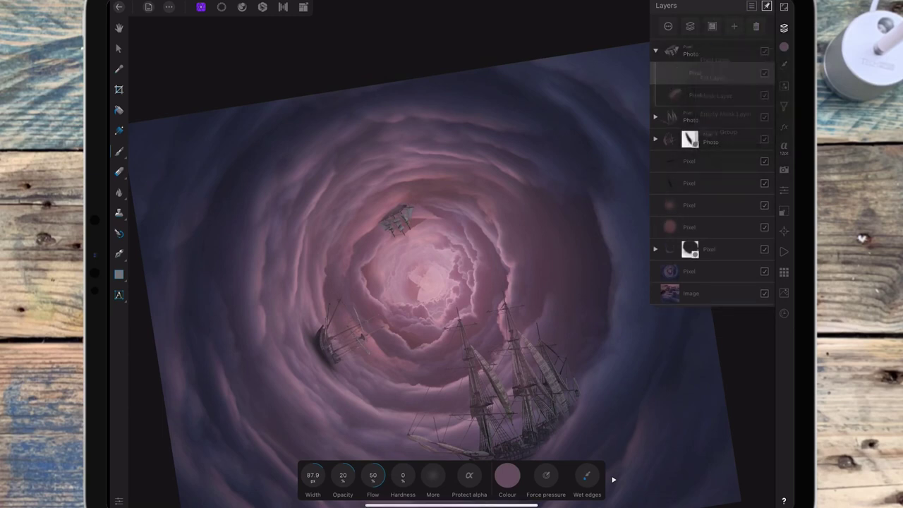
pyautogui.click(507, 475)
pyautogui.moveTo(566, 302); pyautogui.dragTo(425, 276)
pyautogui.scroll(5, 437, 317)
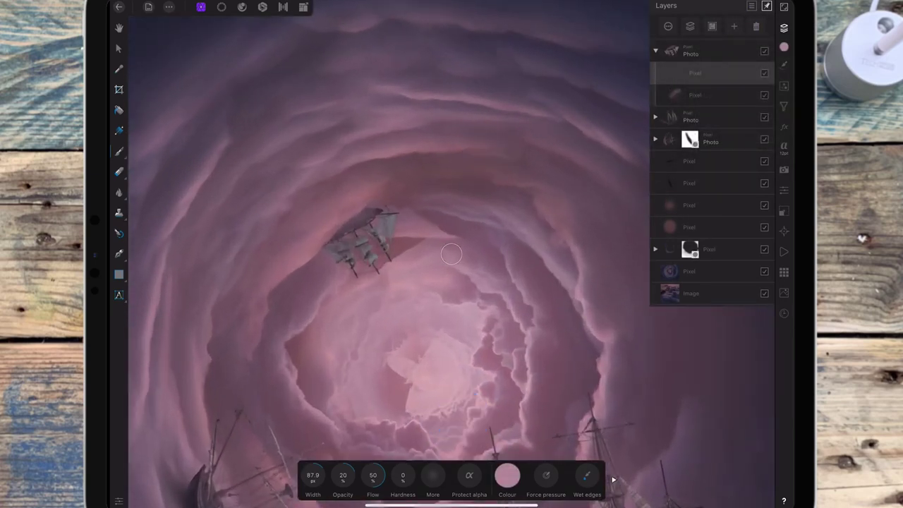
pyautogui.click(388, 242)
pyautogui.click(390, 225)
# - Paint light pink haze over the ship and set that layer to 56% opacity
pyautogui.moveTo(349, 264); pyautogui.dragTo(388, 233)
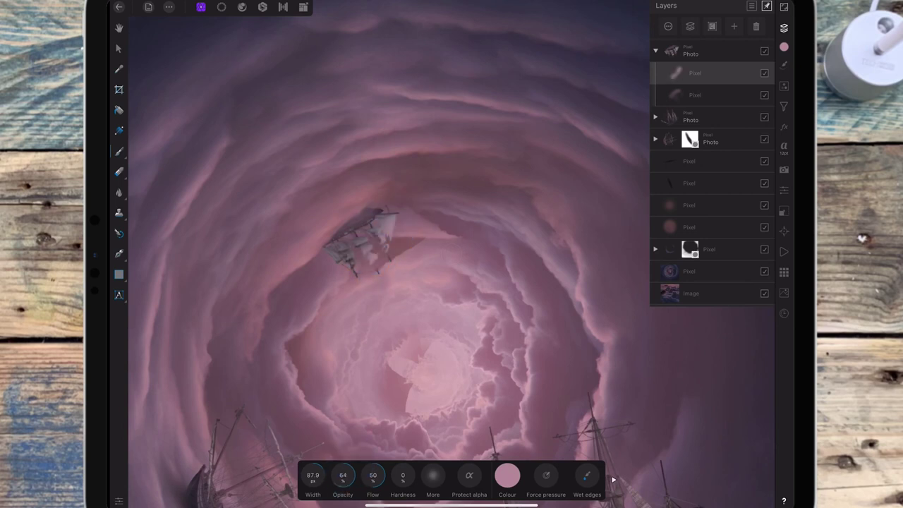
pyautogui.moveTo(328, 278); pyautogui.dragTo(369, 245)
pyautogui.click(370, 235)
pyautogui.click(342, 247)
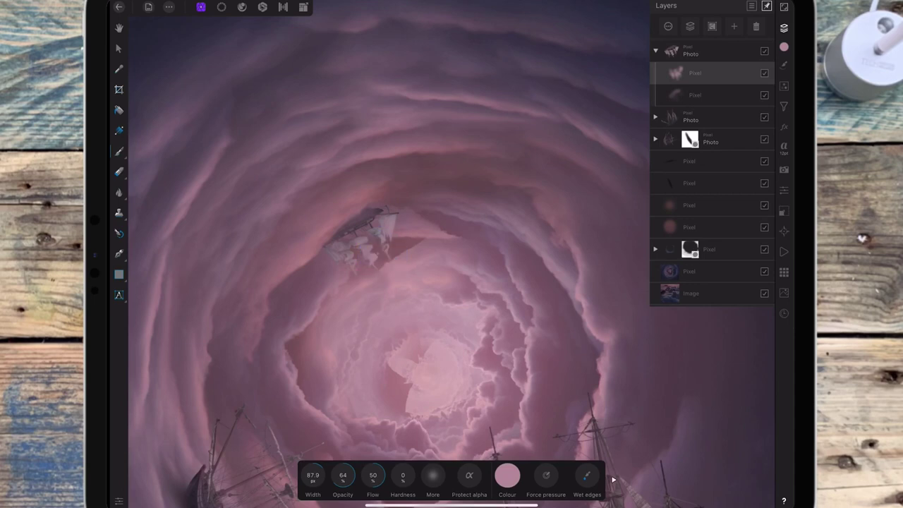
pyautogui.click(385, 249)
pyautogui.click(695, 72)
pyautogui.moveTo(747, 60); pyautogui.dragTo(708, 62)
pyautogui.scroll(-3, 507, 181)
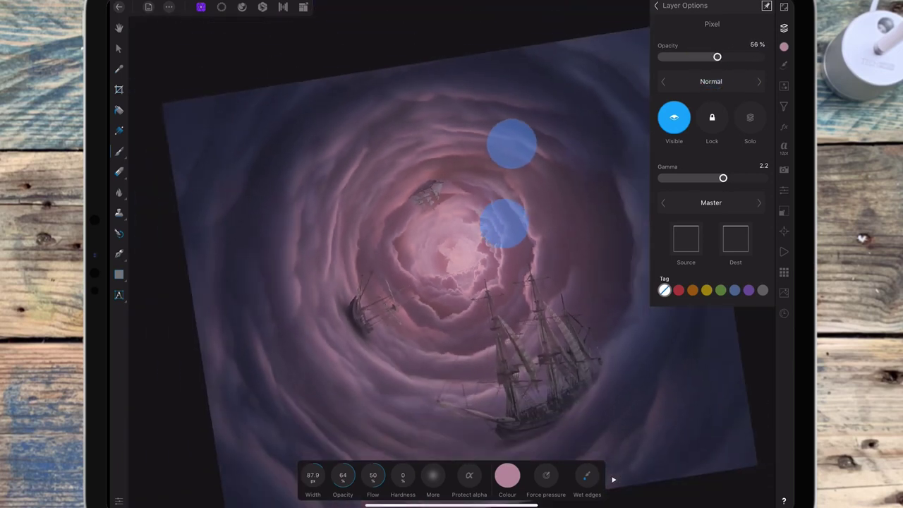
pyautogui.moveTo(531, 133); pyautogui.dragTo(512, 262)
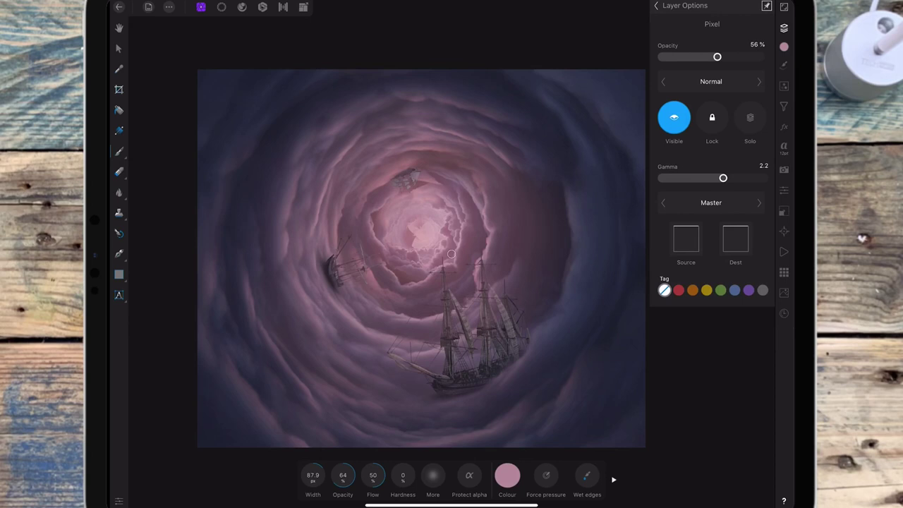
pyautogui.click(657, 5)
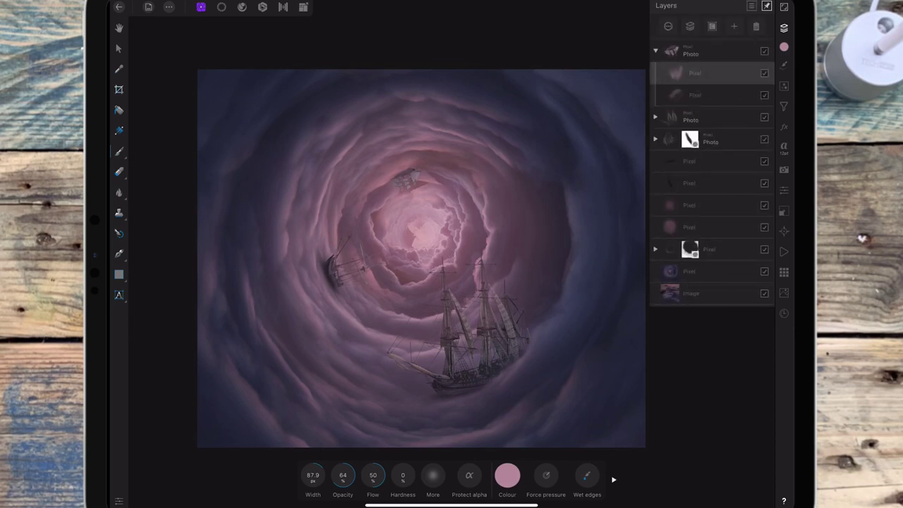
# - Add an HSL Shift to the ship group with saturation 0% and luminance -12%
pyautogui.click(783, 85)
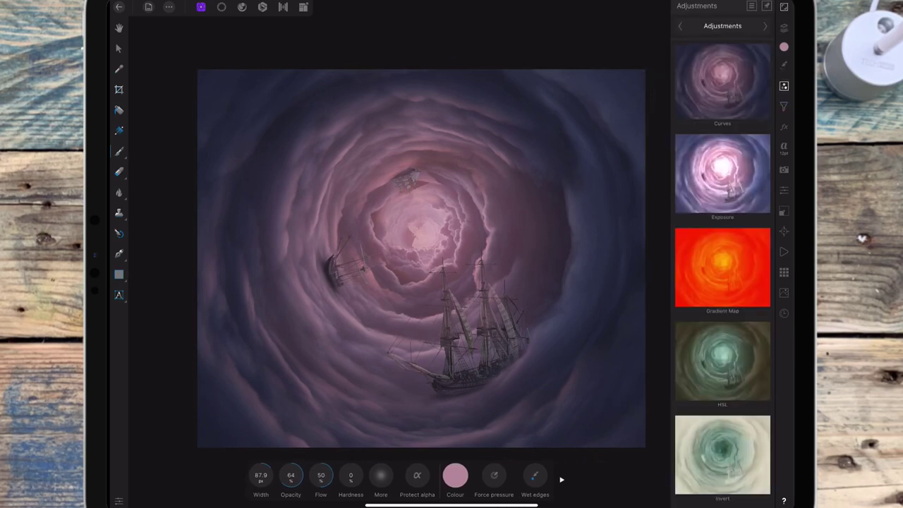
pyautogui.click(722, 361)
pyautogui.click(784, 28)
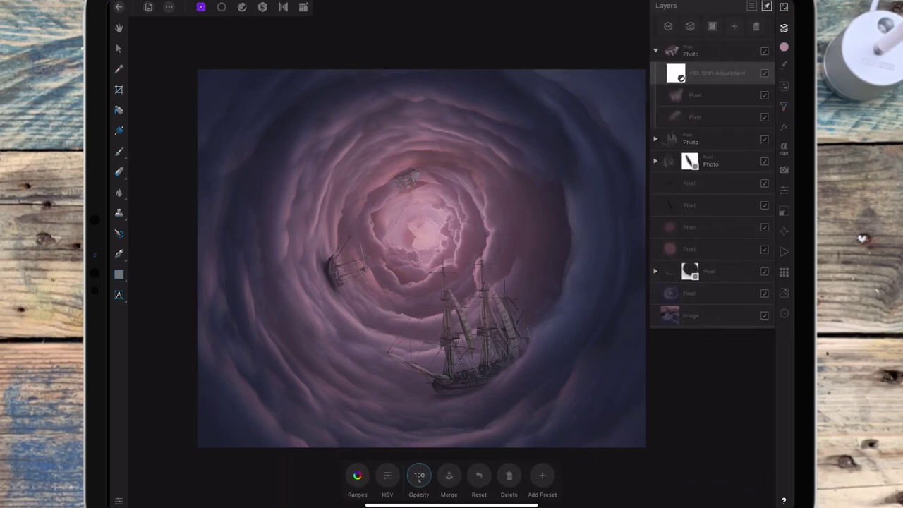
pyautogui.click(357, 475)
pyautogui.click(412, 406)
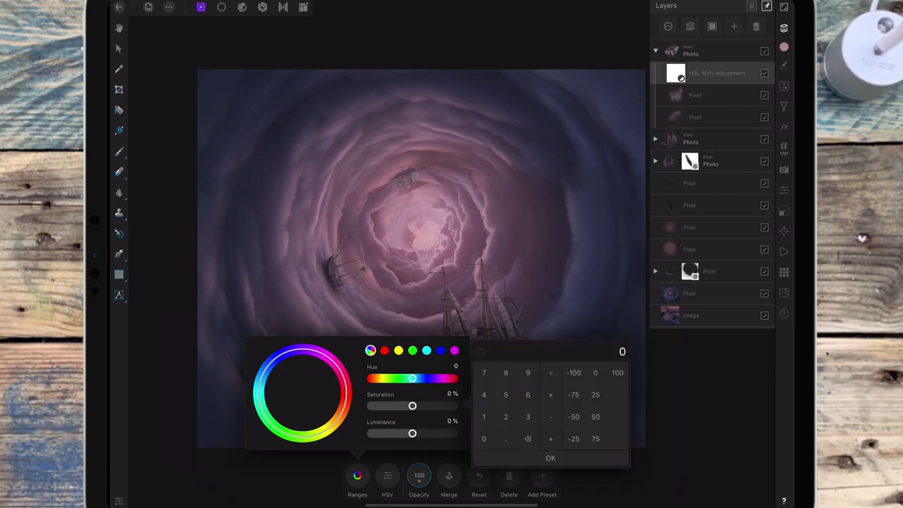
pyautogui.click(550, 457)
pyautogui.moveTo(412, 433); pyautogui.dragTo(406, 432)
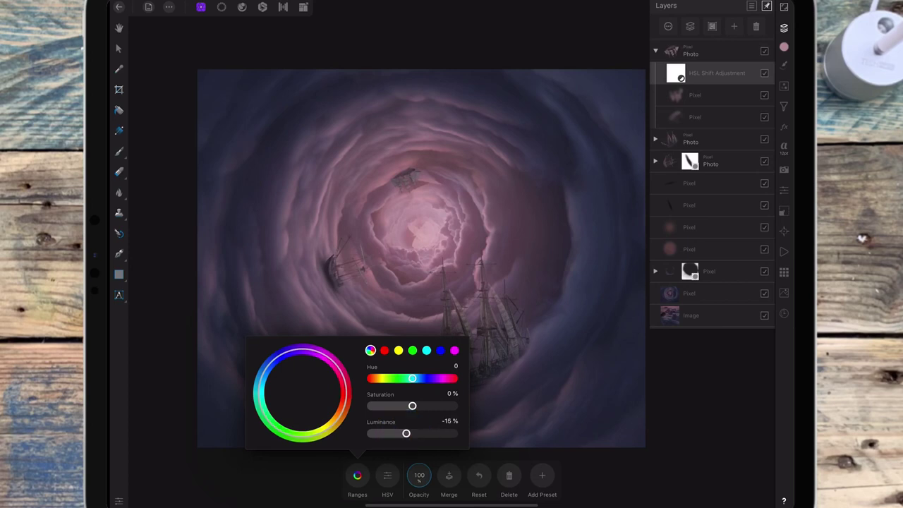
pyautogui.click(356, 474)
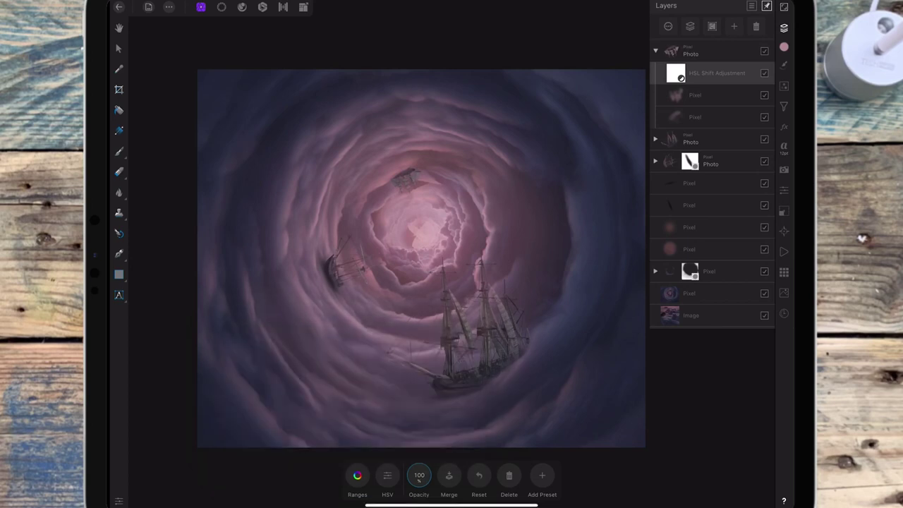
pyautogui.click(357, 474)
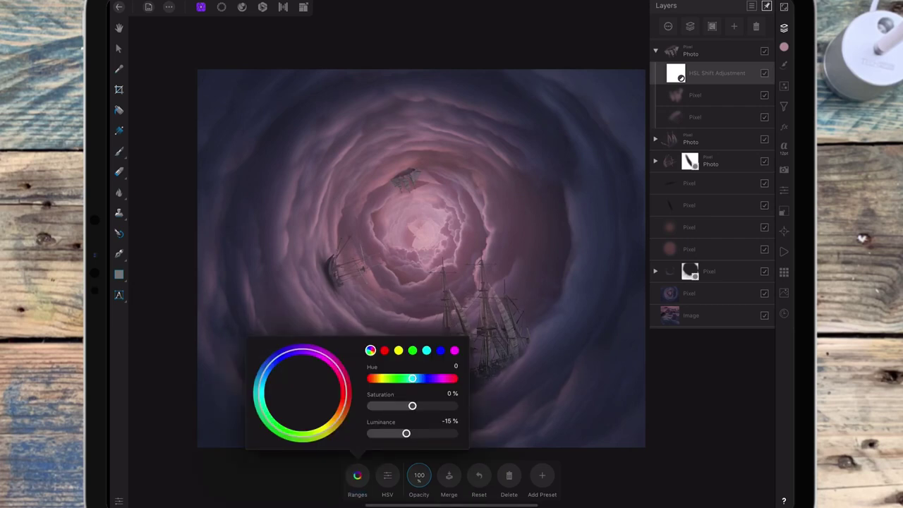
pyautogui.moveTo(406, 433); pyautogui.dragTo(407, 433)
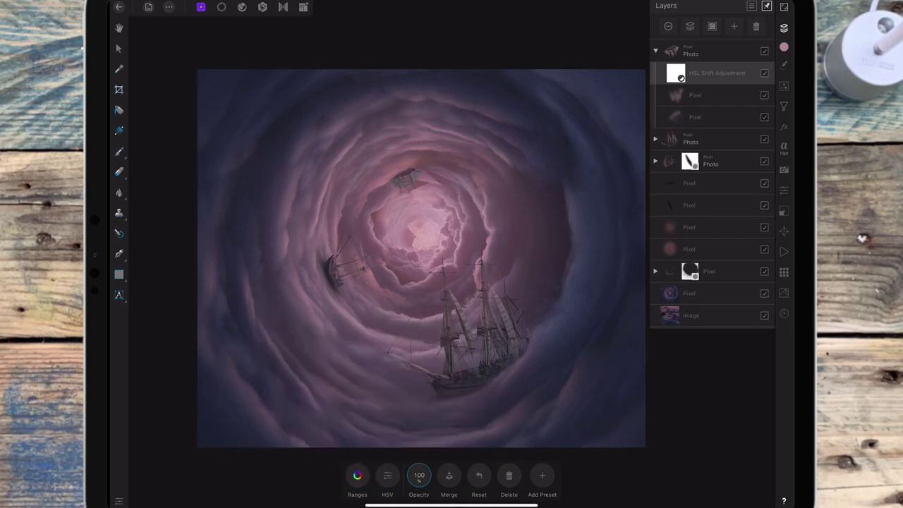
# - Place the first birds image, shrink it, and set its blend mode to Overlay
pyautogui.click(168, 7)
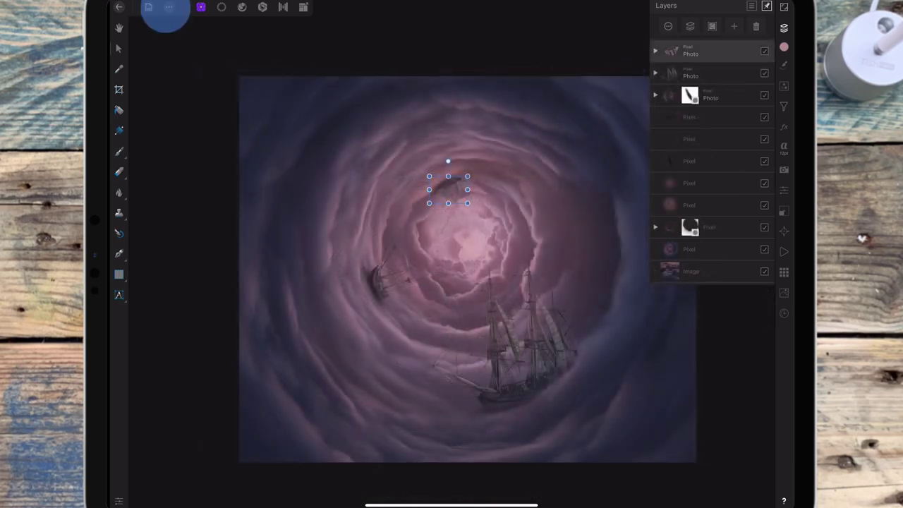
pyautogui.click(187, 74)
pyautogui.click(278, 71)
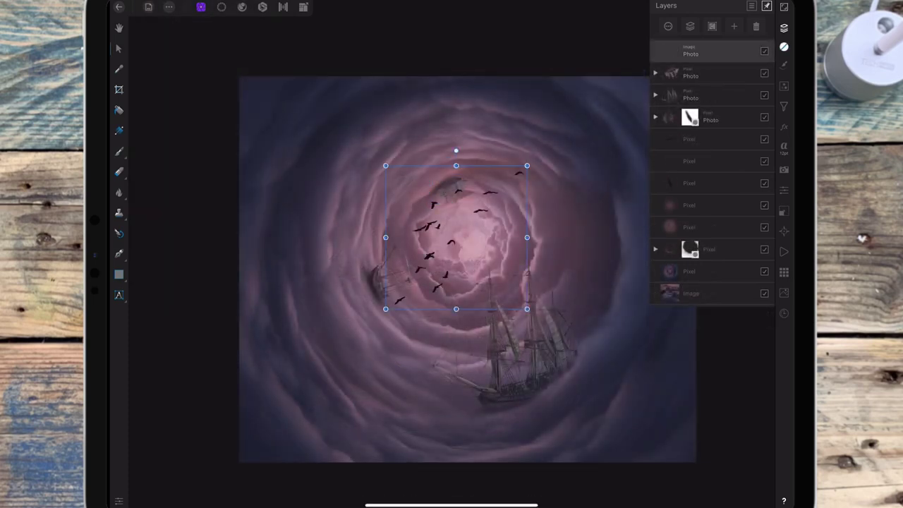
pyautogui.moveTo(527, 165); pyautogui.dragTo(468, 226)
pyautogui.click(670, 51)
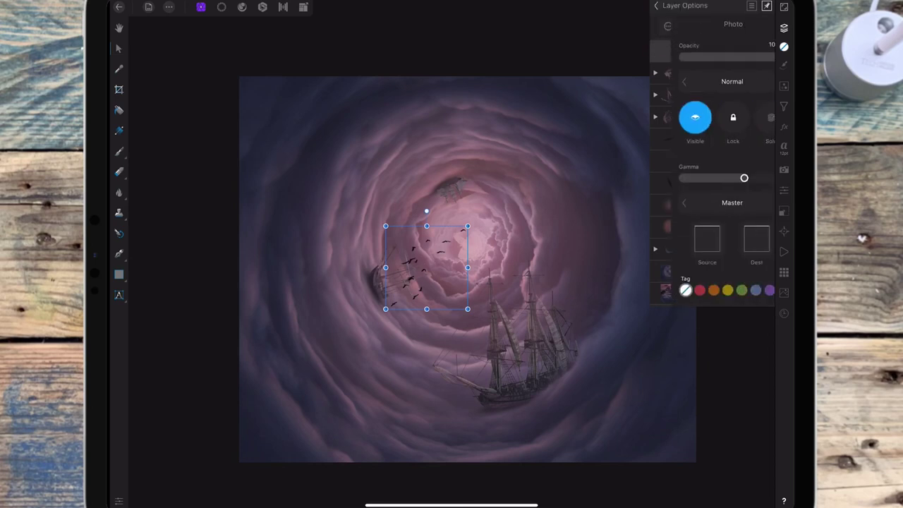
pyautogui.click(711, 81)
# - Shrink the first flock to about 146 px at the tunnel centre and fade it to 77%
pyautogui.scroll(-3, 613, 221)
pyautogui.scroll(-3, 615, 266)
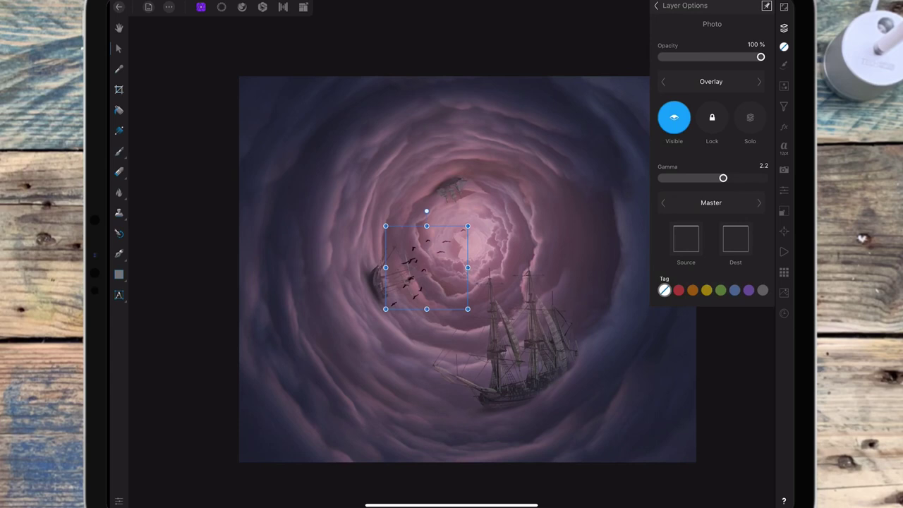
pyautogui.moveTo(467, 226)
pyautogui.mouseDown()
pyautogui.moveTo(433, 260)
pyautogui.moveTo(459, 235)
pyautogui.mouseUp()
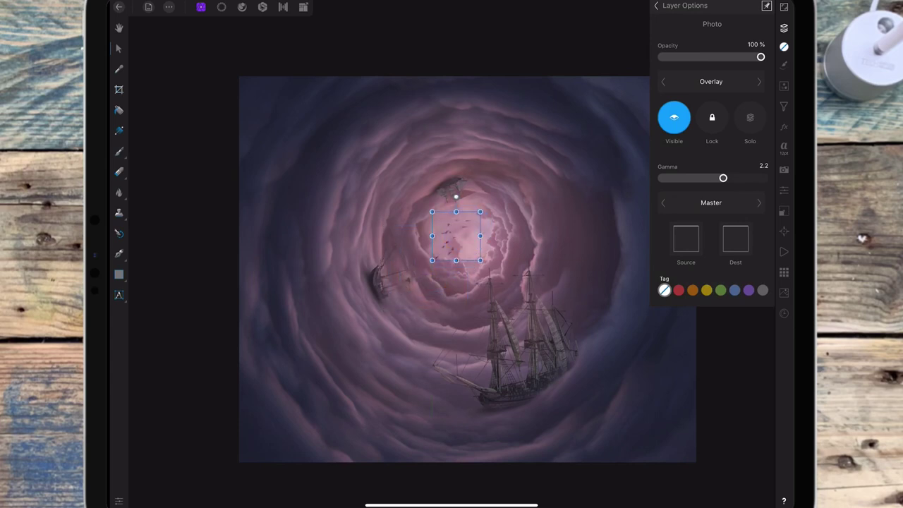
pyautogui.scroll(5, 497, 259)
pyautogui.moveTo(463, 165)
pyautogui.mouseDown()
pyautogui.moveTo(403, 229)
pyautogui.moveTo(440, 222)
pyautogui.moveTo(455, 192)
pyautogui.mouseUp()
pyautogui.moveTo(760, 56); pyautogui.dragTo(730, 56)
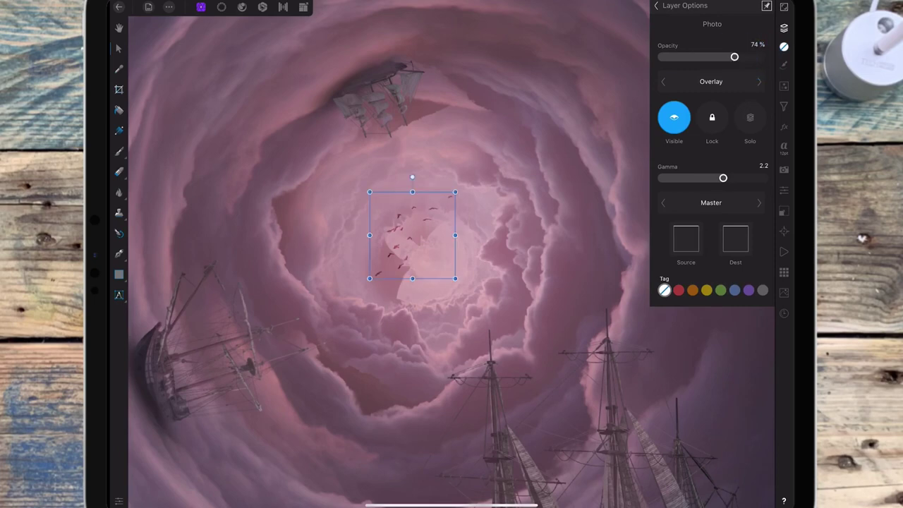
pyautogui.scroll(-5, 514, 198)
# - Place a second birds image at lower left, then scale, tilt and move it toward the ships
pyautogui.click(784, 28)
pyautogui.click(169, 7)
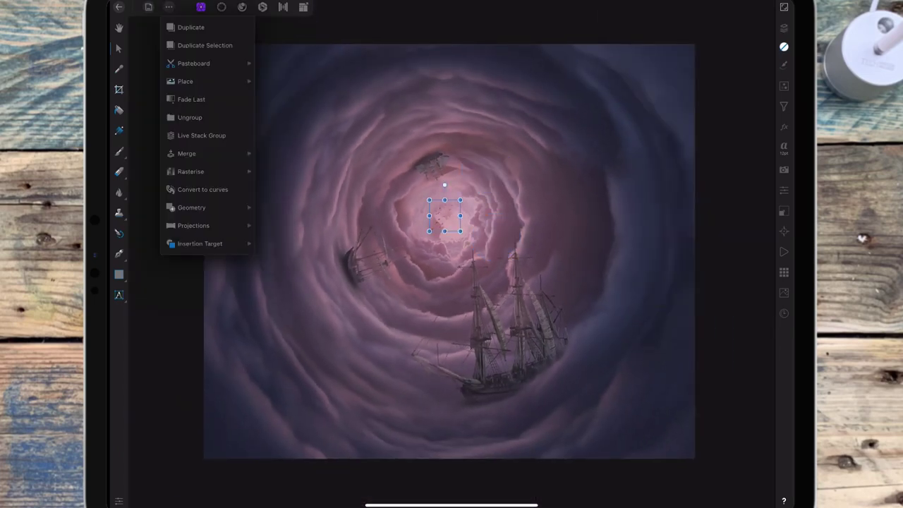
pyautogui.click(205, 62)
pyautogui.click(452, 437)
pyautogui.click(310, 339)
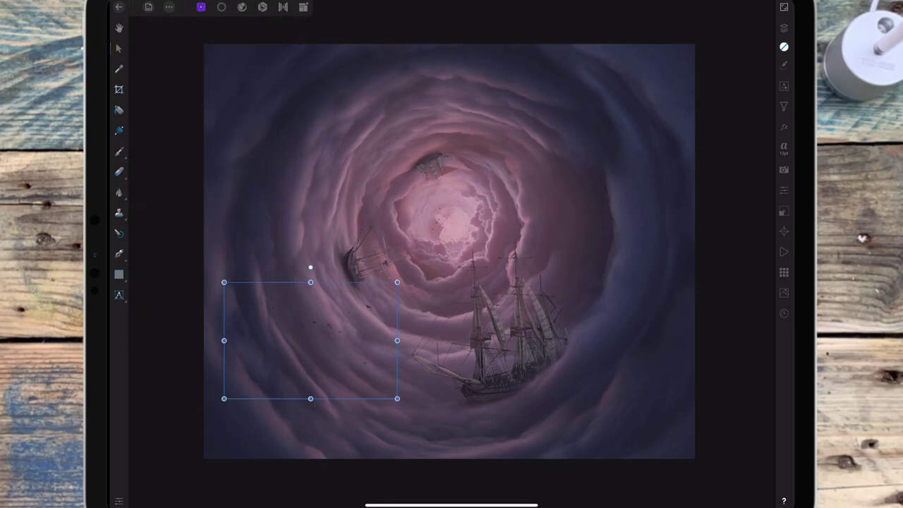
pyautogui.moveTo(397, 282); pyautogui.dragTo(360, 308)
pyautogui.moveTo(290, 291); pyautogui.dragTo(317, 282)
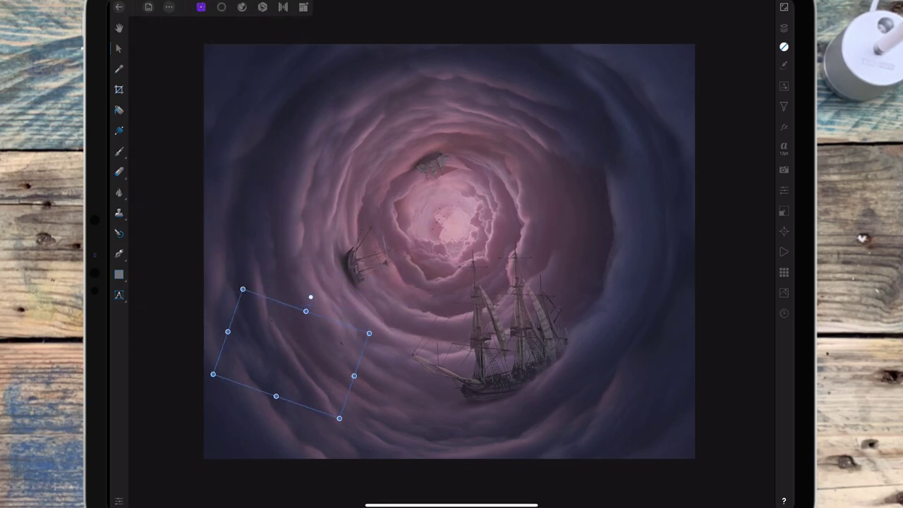
pyautogui.moveTo(355, 435); pyautogui.dragTo(397, 383)
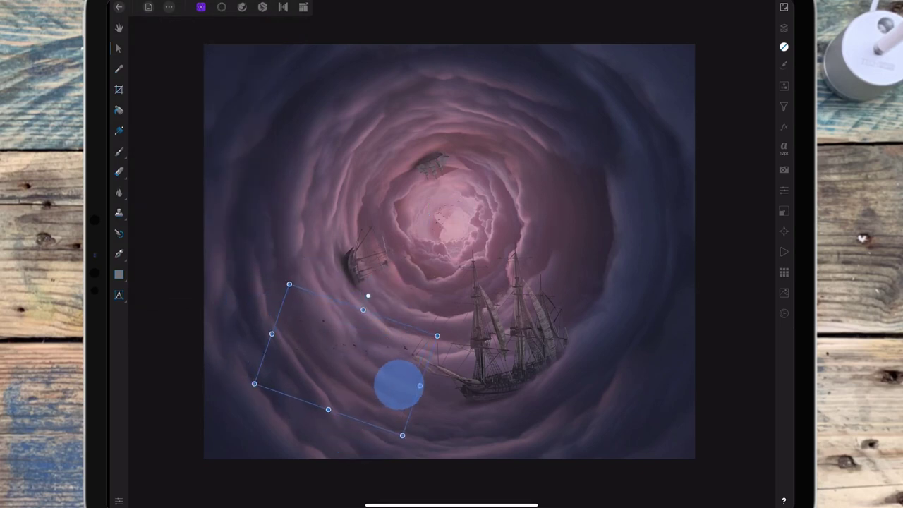
# - Fade the second flock to 70% and tilt it to about -11° near the small ship
pyautogui.click(783, 27)
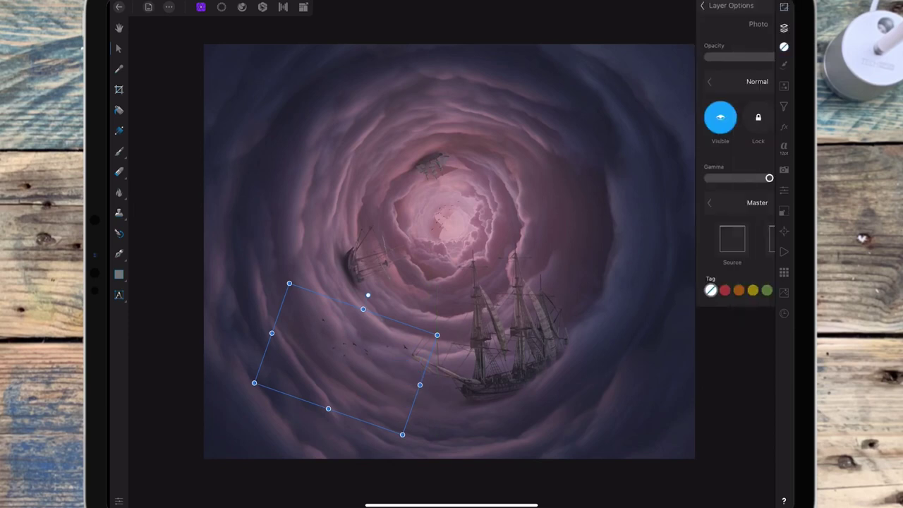
pyautogui.moveTo(762, 56); pyautogui.dragTo(731, 56)
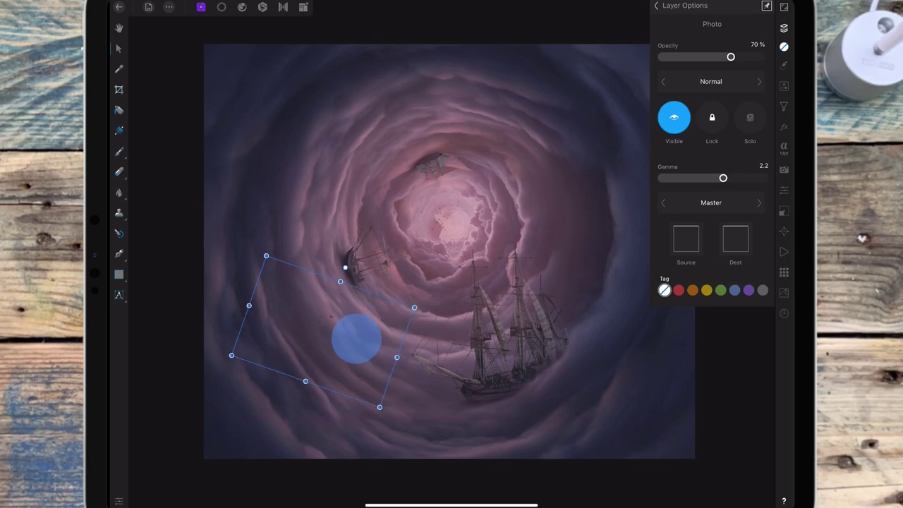
pyautogui.moveTo(352, 346); pyautogui.dragTo(361, 328)
pyautogui.moveTo(347, 267); pyautogui.dragTo(339, 264)
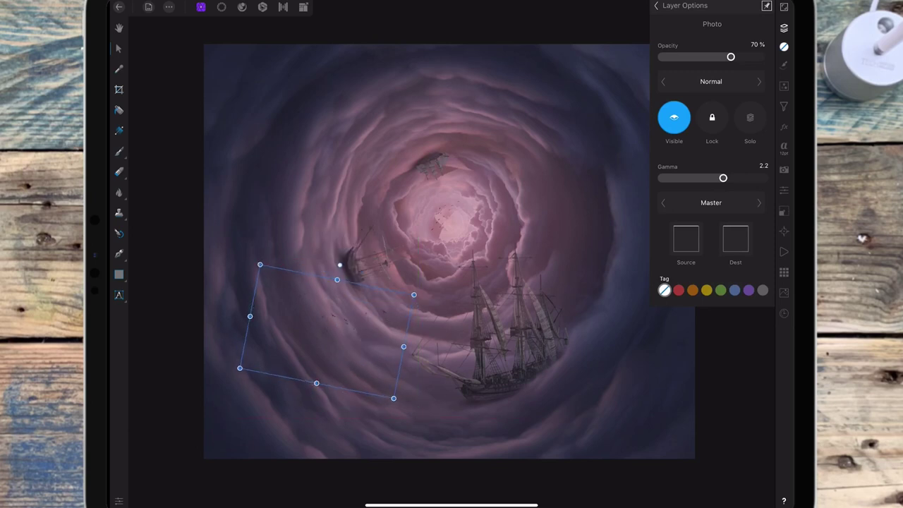
pyautogui.click(711, 17)
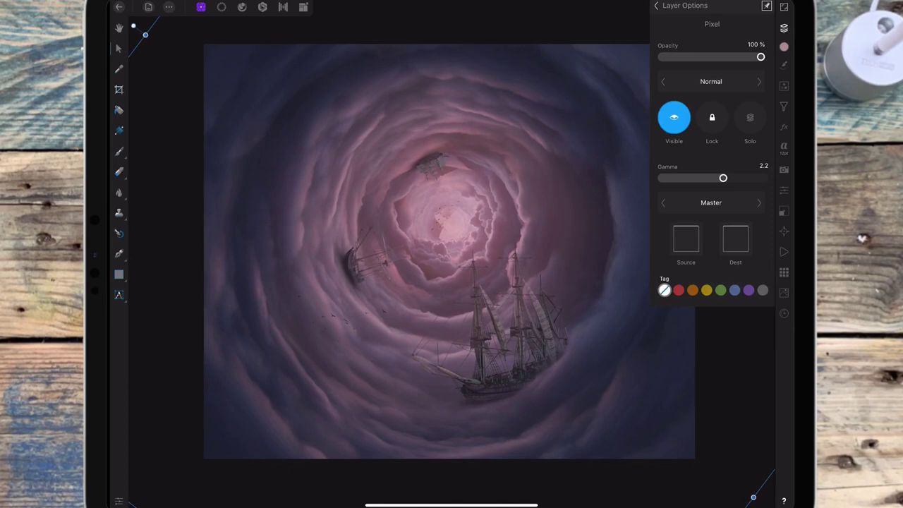
# - Lower the first birds layer's opacity to 58%
pyautogui.click(726, 66)
pyautogui.click(667, 26)
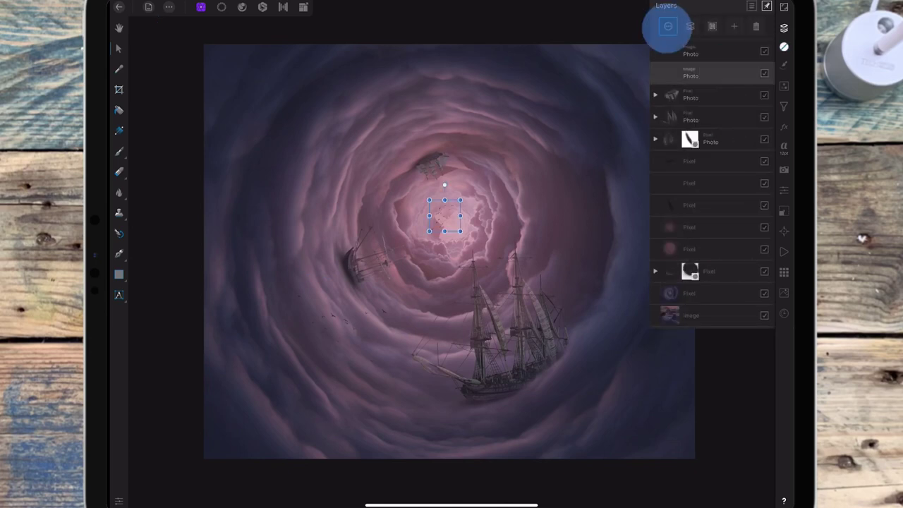
pyautogui.moveTo(734, 57); pyautogui.dragTo(698, 57)
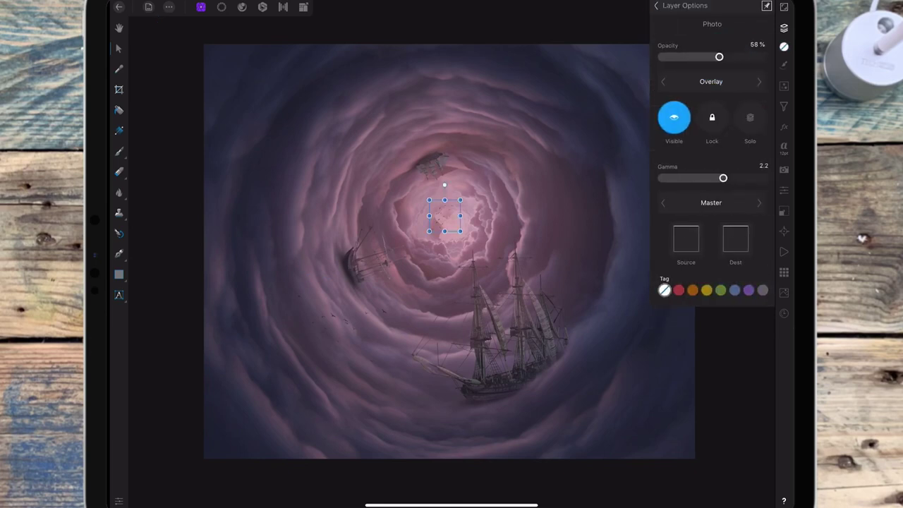
pyautogui.click(784, 28)
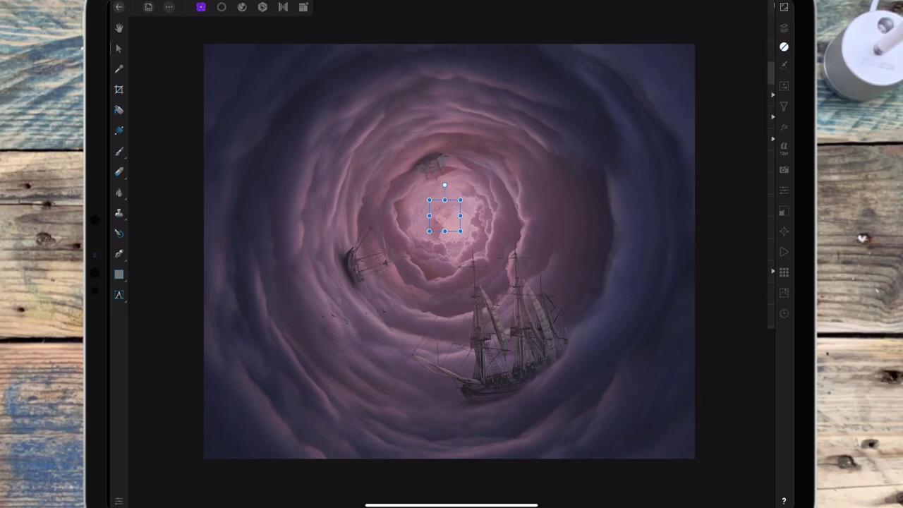
# - Add a Curves adjustment to the top of the layer stack
pyautogui.click(783, 27)
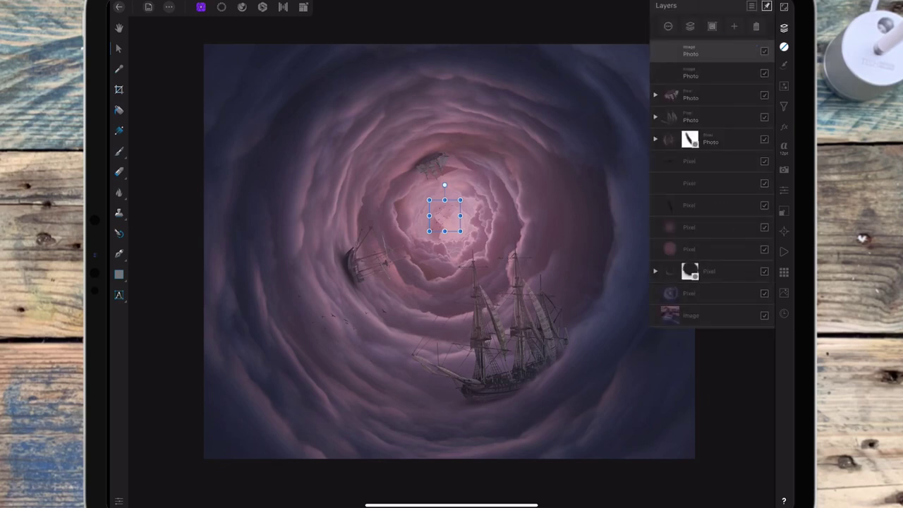
pyautogui.click(783, 46)
pyautogui.click(725, 413)
pyautogui.click(784, 27)
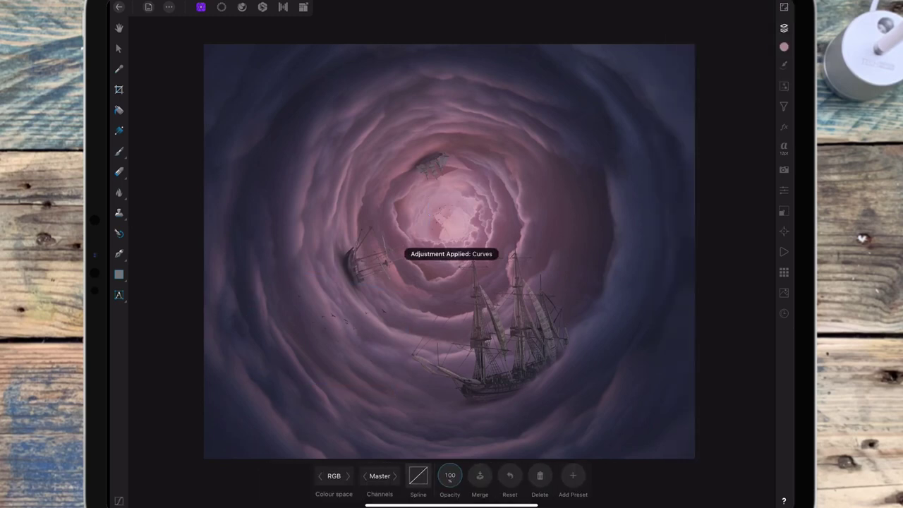
pyautogui.click(784, 27)
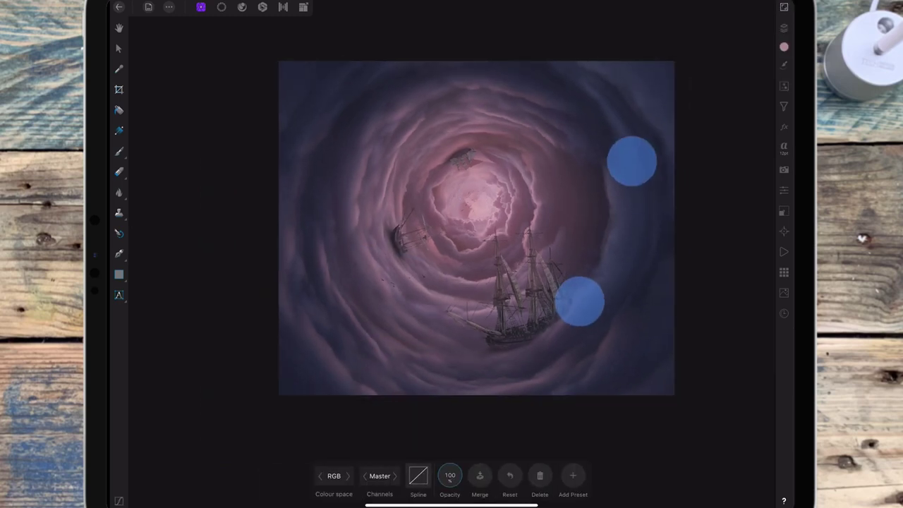
pyautogui.scroll(-5, 606, 232)
# - Lower the master curve's highlights and lift its shadow end
pyautogui.click(419, 475)
pyautogui.moveTo(461, 327); pyautogui.dragTo(462, 337)
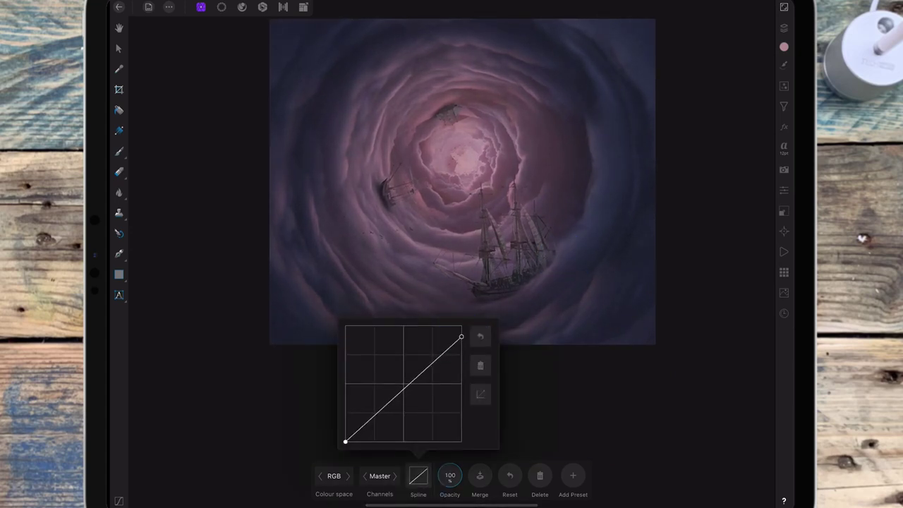
pyautogui.moveTo(345, 441); pyautogui.dragTo(344, 442)
pyautogui.moveTo(461, 337); pyautogui.dragTo(461, 339)
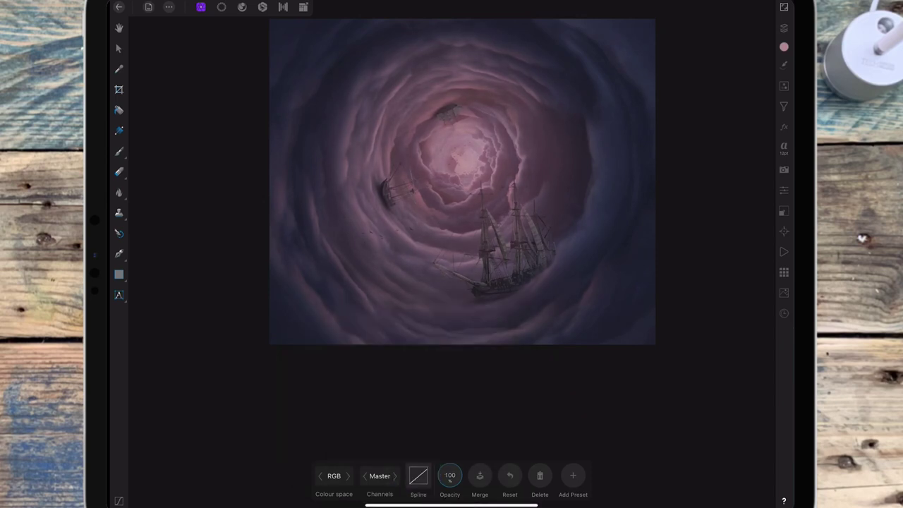
# - Raise the Red black point, then lower the Blue top point and raise its black point
pyautogui.click(395, 475)
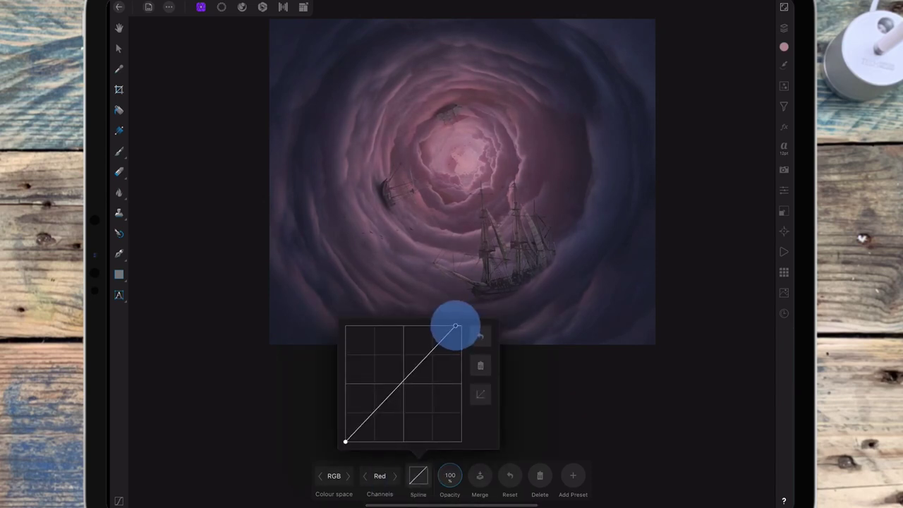
pyautogui.moveTo(461, 326); pyautogui.dragTo(462, 325)
pyautogui.moveTo(346, 442); pyautogui.dragTo(347, 442)
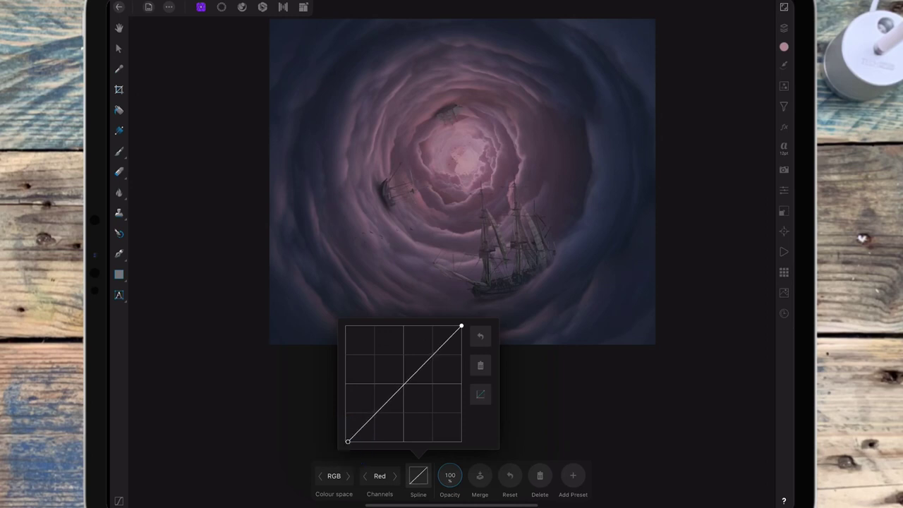
pyautogui.click(395, 475)
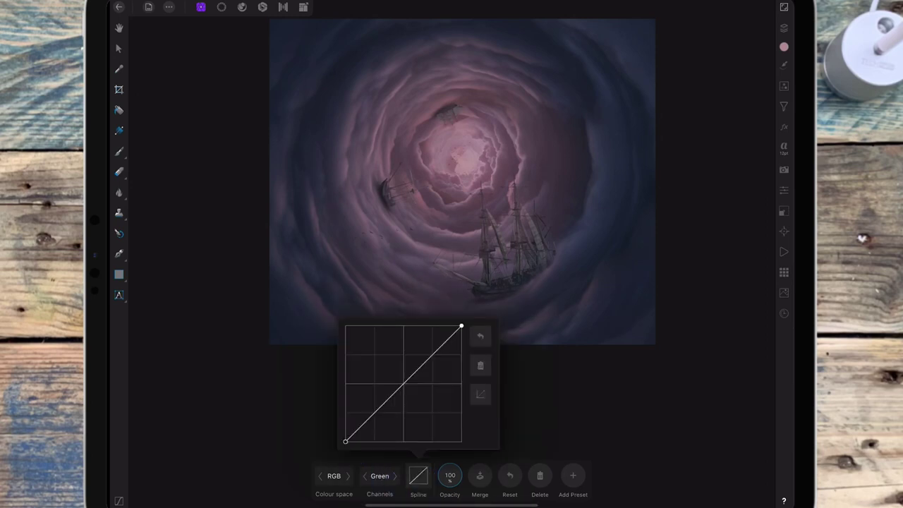
pyautogui.click(395, 475)
pyautogui.moveTo(461, 327); pyautogui.dragTo(461, 333)
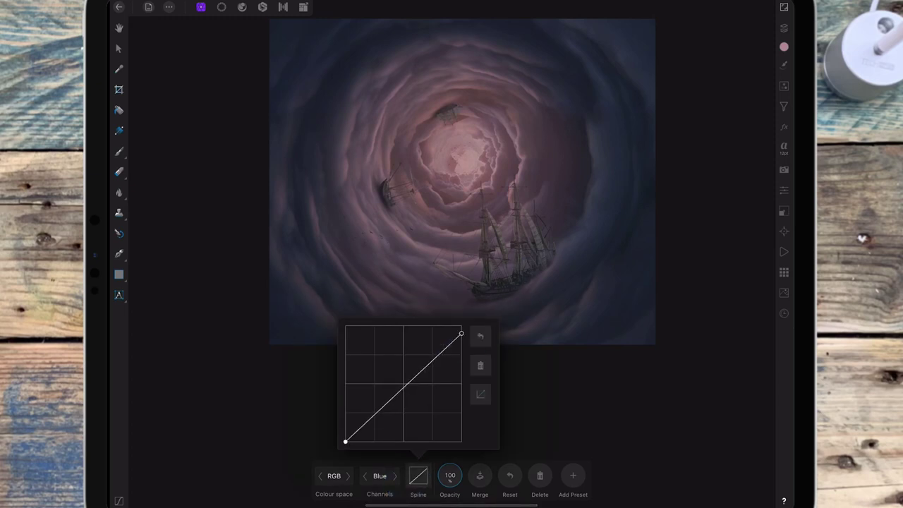
pyautogui.moveTo(345, 441); pyautogui.dragTo(345, 436)
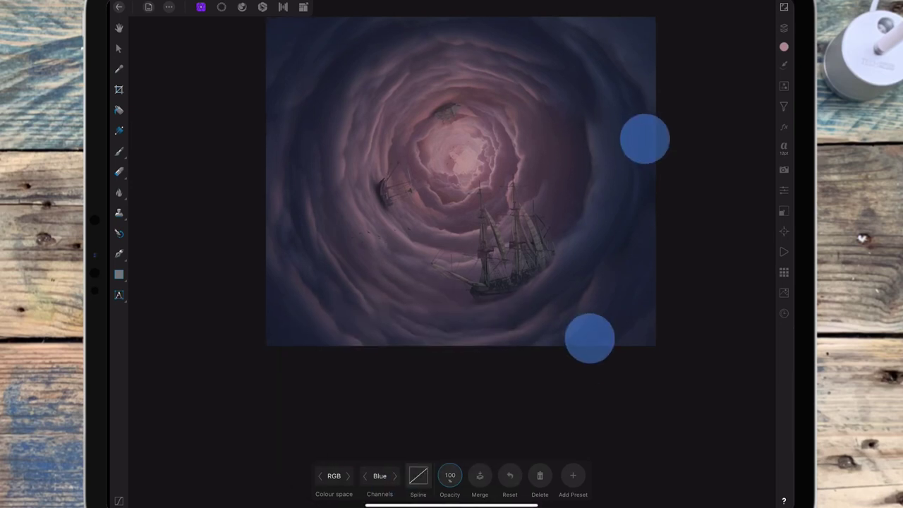
# - Toggle the Curves adjustment off and on to compare before and after
pyautogui.moveTo(643, 137); pyautogui.dragTo(621, 182)
pyautogui.click(783, 28)
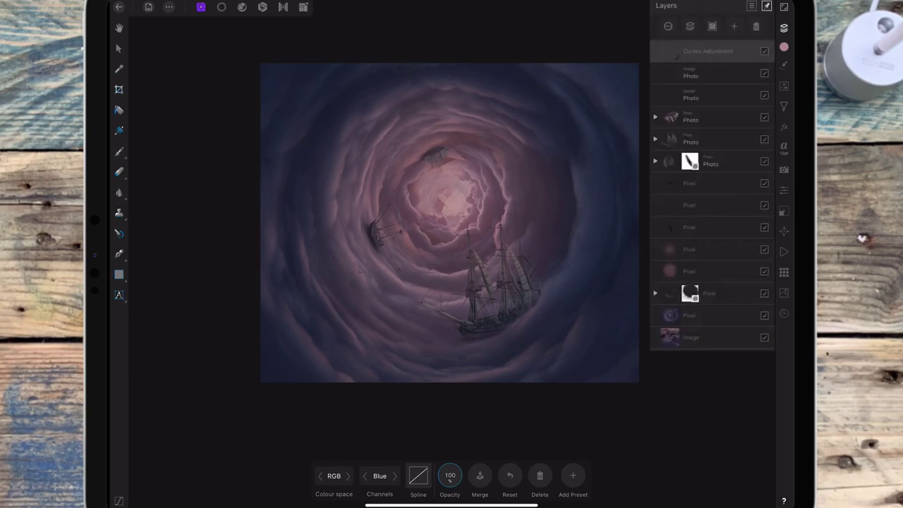
pyautogui.click(764, 50)
pyautogui.scroll(2, 571, 248)
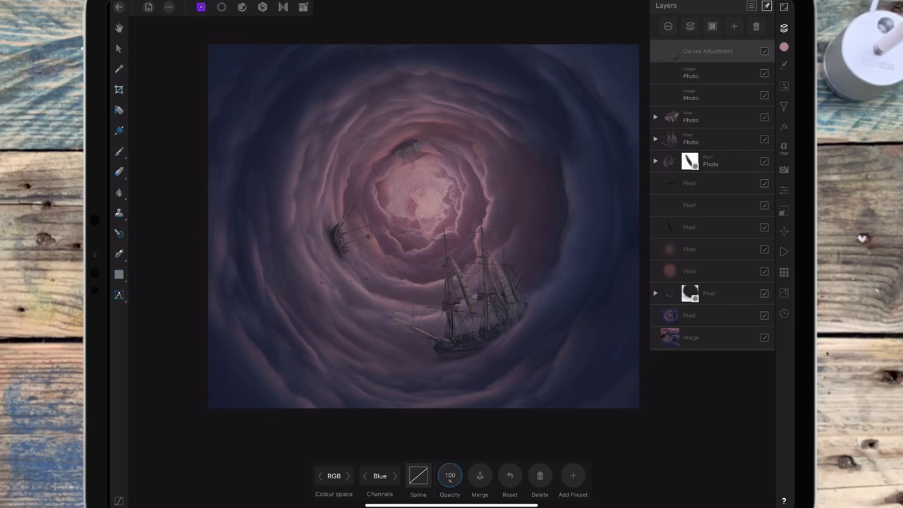
# - Add an Exposure adjustment and raise the exposure
pyautogui.click(783, 85)
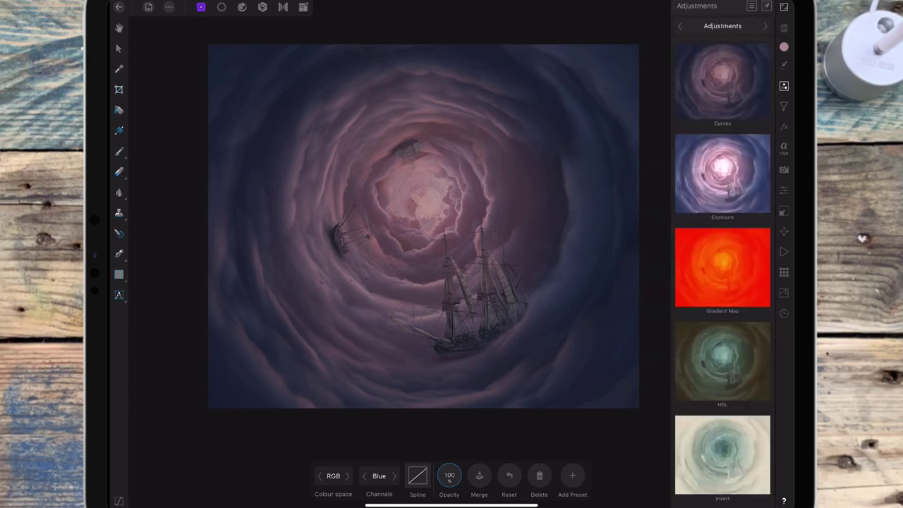
pyautogui.click(722, 172)
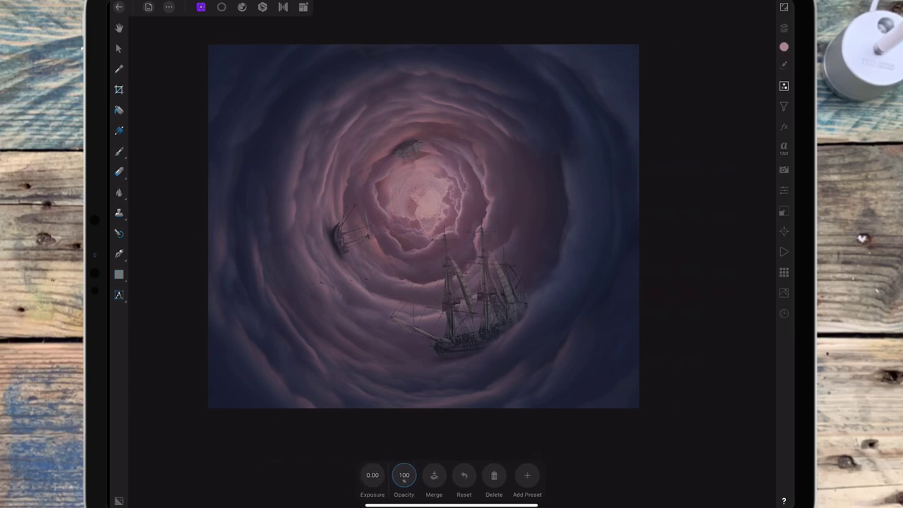
pyautogui.moveTo(373, 474)
pyautogui.mouseDown()
pyautogui.moveTo(412, 475)
pyautogui.moveTo(399, 474)
pyautogui.mouseUp()
# - Nest an HSL adjustment in a ship Photo layer with Luminance at -11%
pyautogui.click(784, 27)
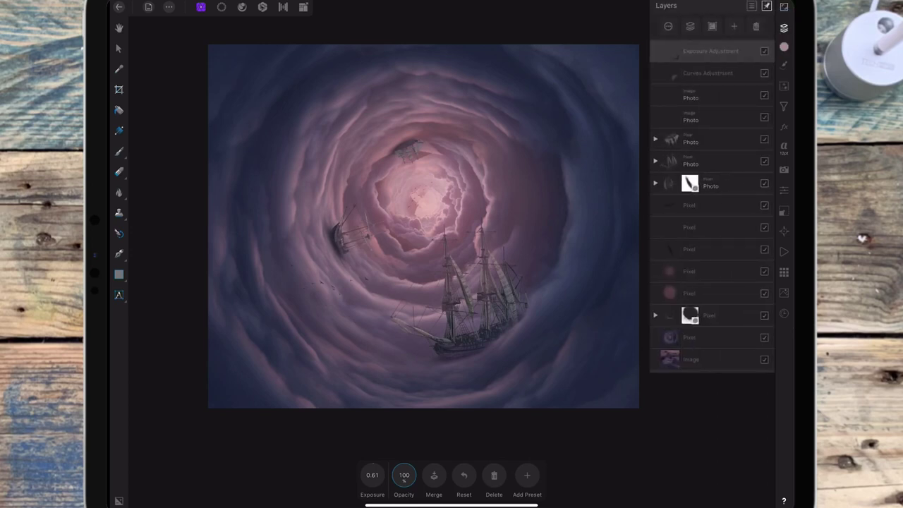
pyautogui.click(705, 161)
pyautogui.click(783, 85)
pyautogui.scroll(-1, 722, 282)
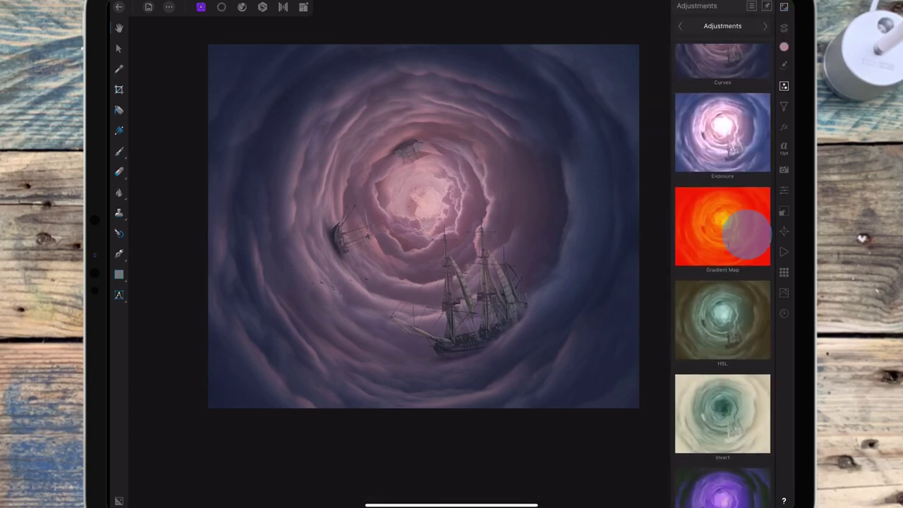
pyautogui.click(719, 317)
pyautogui.moveTo(740, 163); pyautogui.dragTo(741, 180)
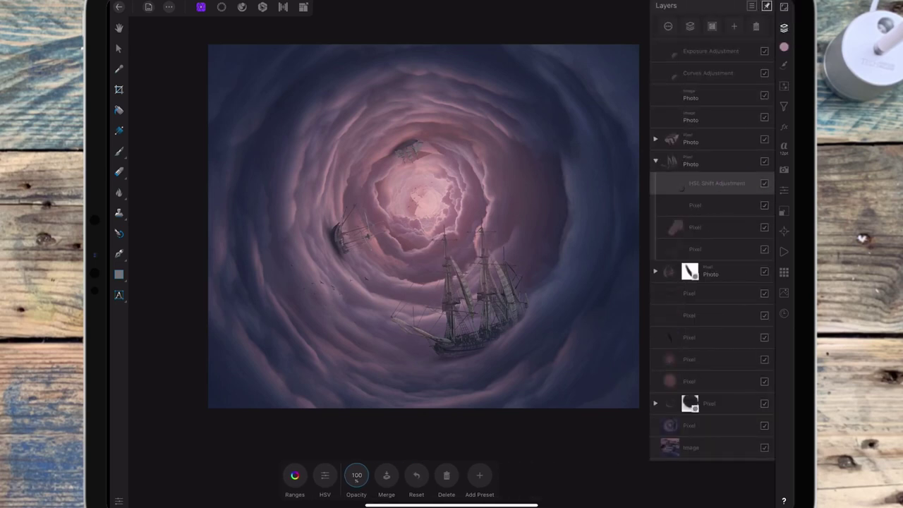
pyautogui.click(295, 474)
pyautogui.moveTo(350, 433); pyautogui.dragTo(344, 433)
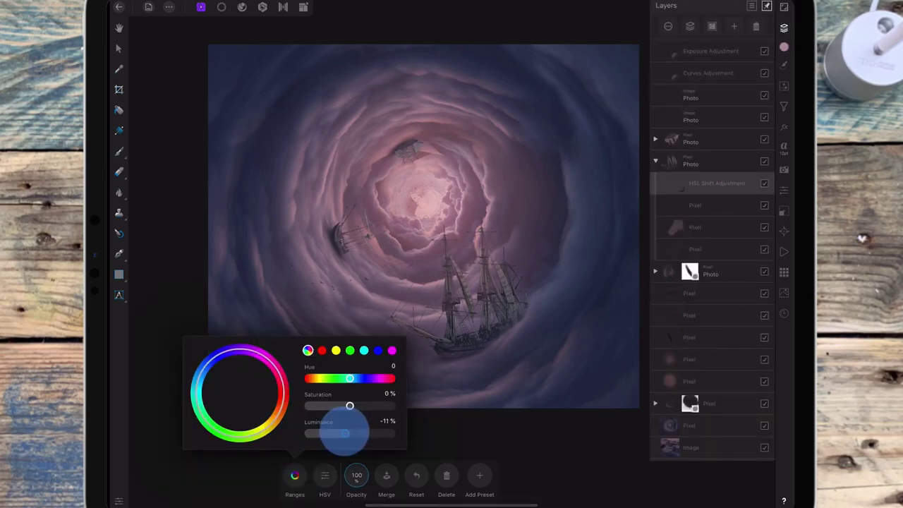
pyautogui.click(295, 475)
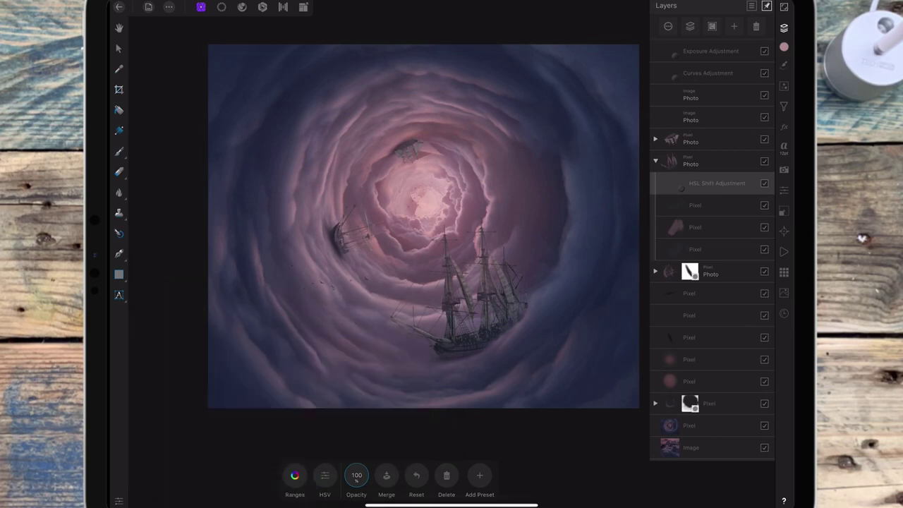
# - Set the other ship Photo layer's opacity to 78%
pyautogui.moveTo(598, 179); pyautogui.dragTo(574, 195)
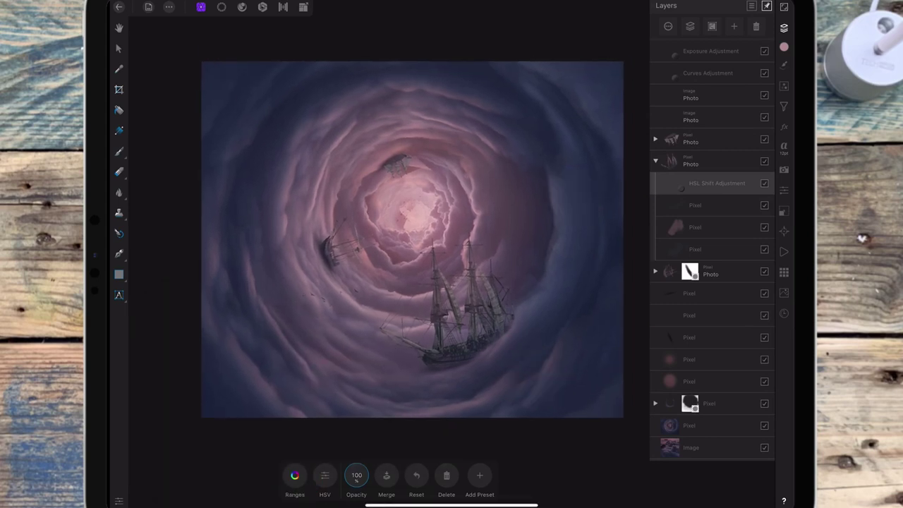
pyautogui.click(691, 139)
pyautogui.click(668, 26)
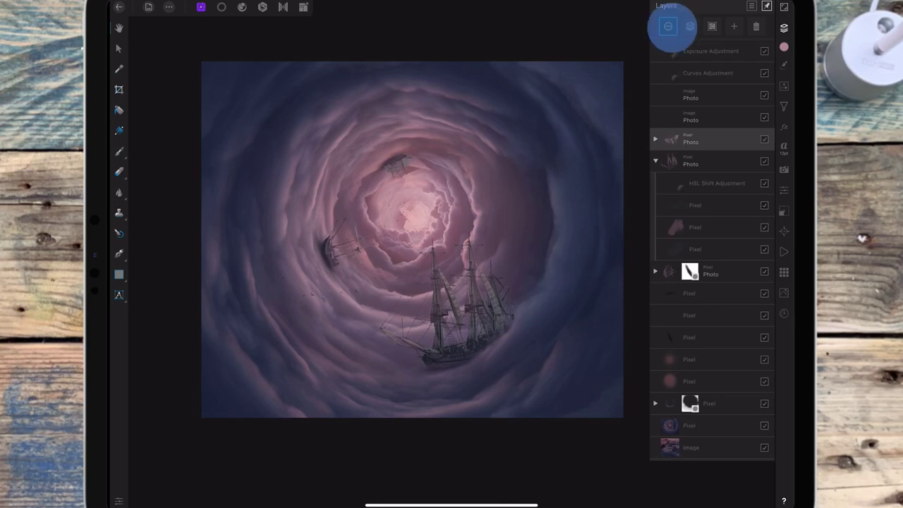
pyautogui.moveTo(760, 56); pyautogui.dragTo(738, 57)
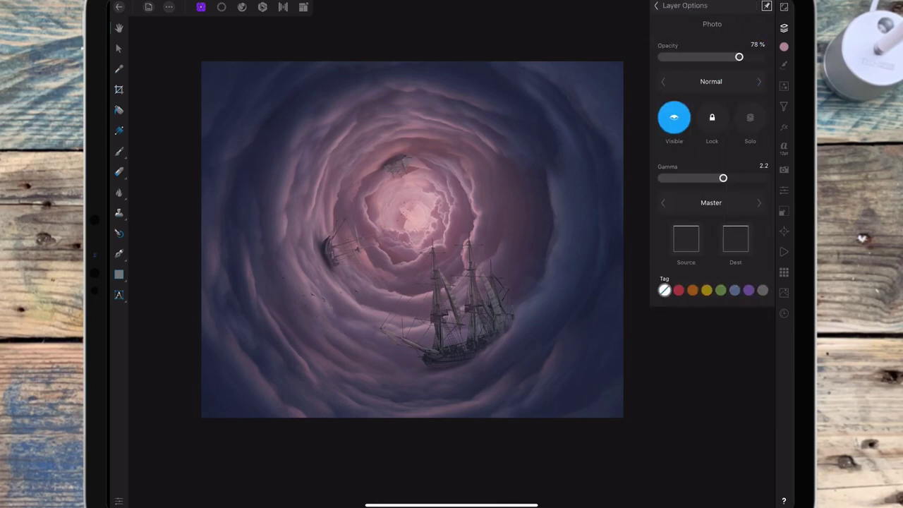
pyautogui.moveTo(737, 56); pyautogui.dragTo(741, 57)
pyautogui.click(656, 6)
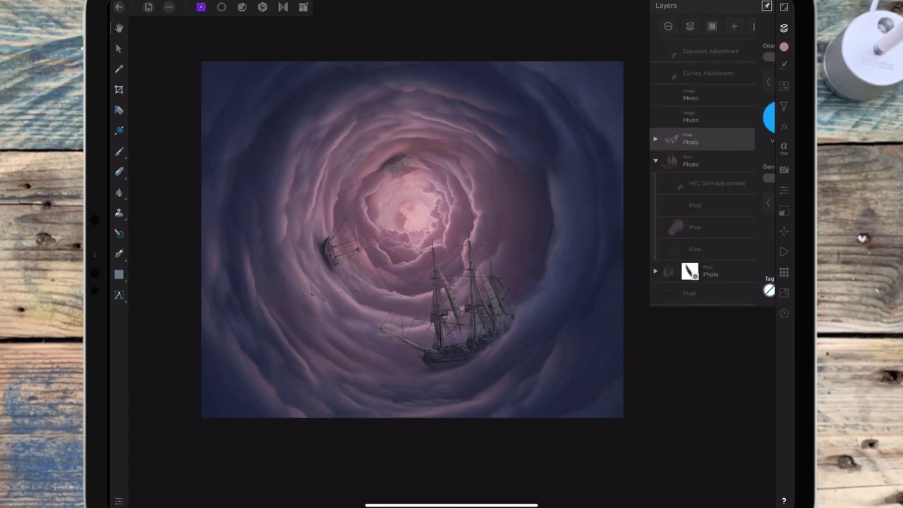
pyautogui.click(784, 27)
# - Add a white mask to the birds Photo layer
pyautogui.click(783, 27)
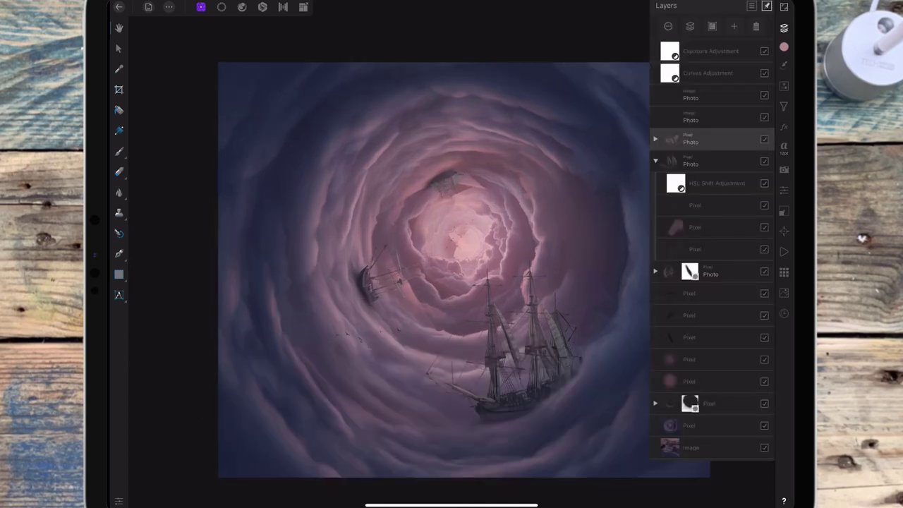
pyautogui.scroll(2, 712, 247)
pyautogui.click(734, 26)
pyautogui.click(705, 110)
# - Set up a black Paint Brush at 100% opacity and about 68.7 px width
pyautogui.click(119, 151)
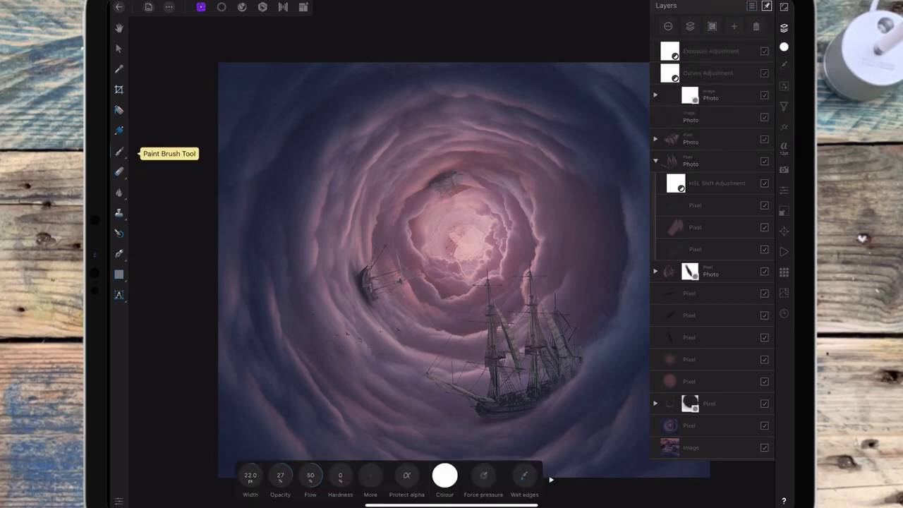
pyautogui.scroll(3, 451, 254)
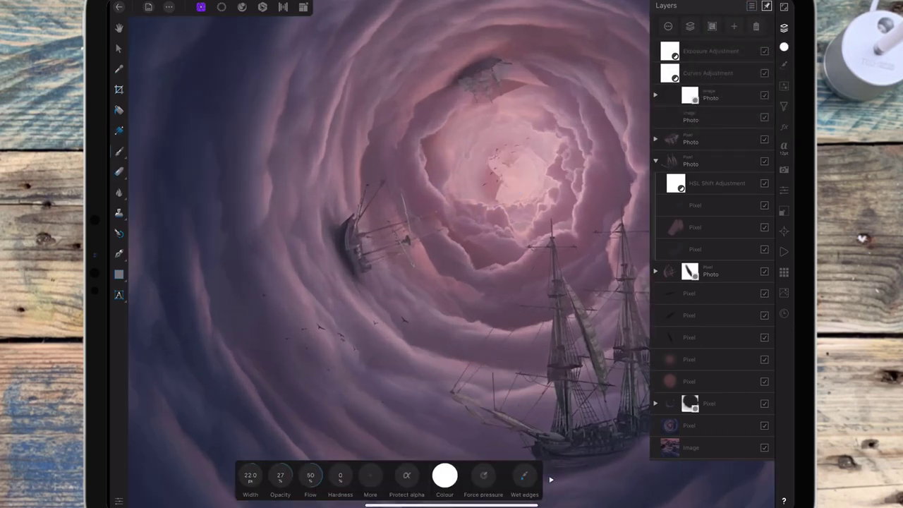
pyautogui.click(444, 475)
pyautogui.click(424, 388)
pyautogui.click(365, 295)
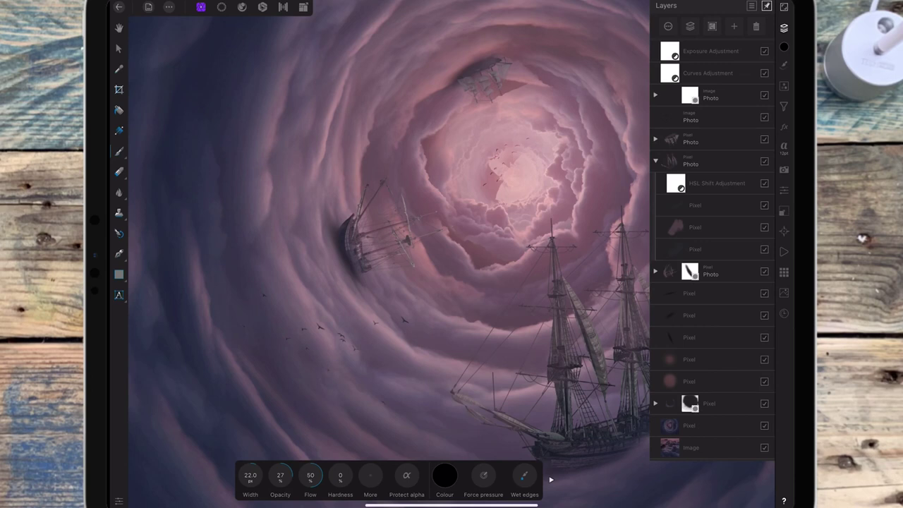
pyautogui.moveTo(241, 473); pyautogui.dragTo(331, 412)
pyautogui.moveTo(250, 473); pyautogui.dragTo(238, 478)
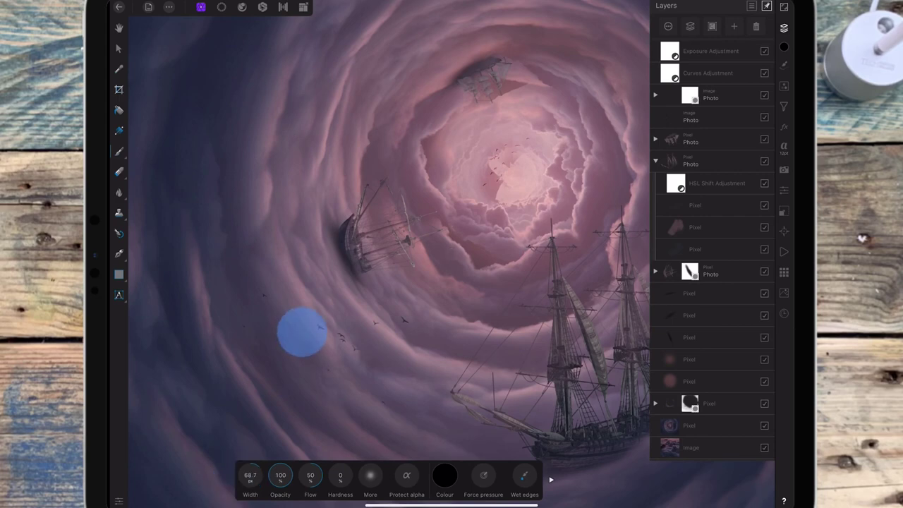
# - Paint out several small birds in the lower-left flock on the mask
pyautogui.click(302, 332)
pyautogui.moveTo(318, 324); pyautogui.dragTo(329, 337)
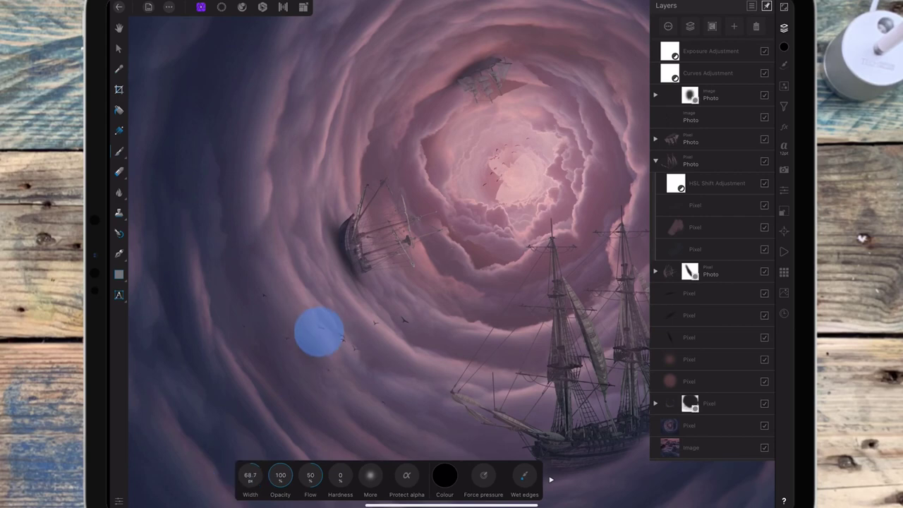
pyautogui.moveTo(253, 344); pyautogui.dragTo(237, 323)
pyautogui.scroll(-2, 441, 254)
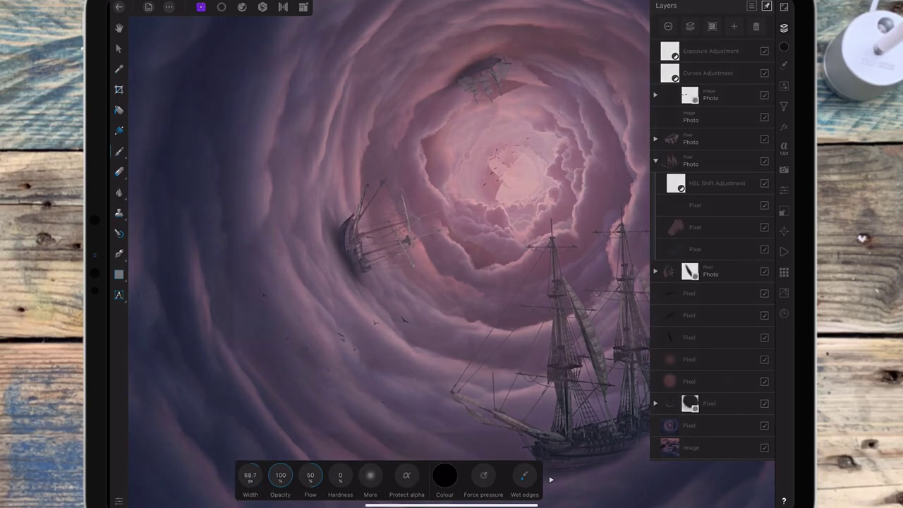
pyautogui.scroll(-5, 441, 254)
pyautogui.click(729, 74)
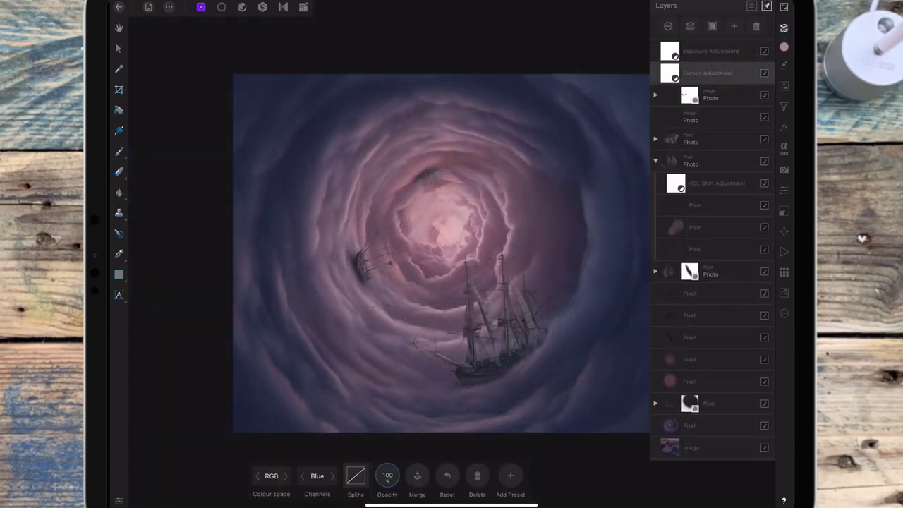
# - Lower the Blue curve's top point slightly, then pull the Master highlights well down
pyautogui.click(784, 28)
pyautogui.scroll(-1, 541, 253)
pyautogui.click(418, 475)
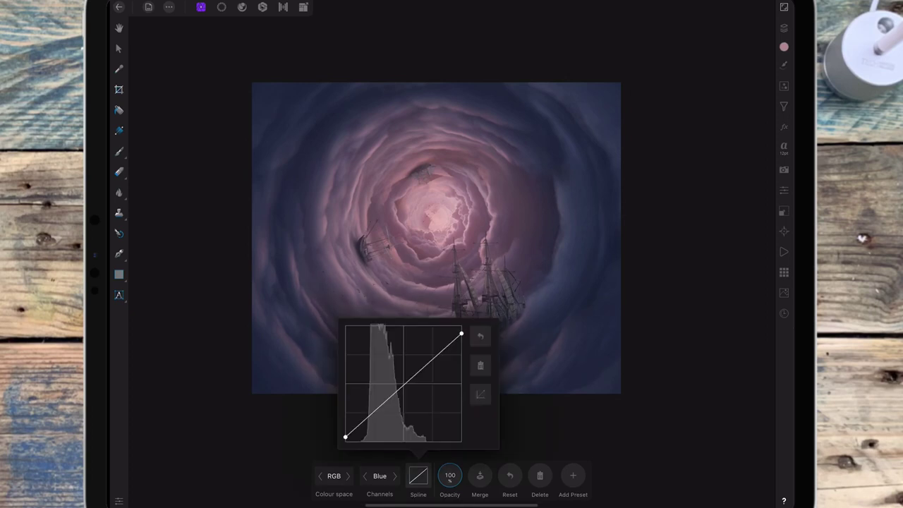
pyautogui.moveTo(461, 333); pyautogui.dragTo(461, 336)
pyautogui.click(393, 475)
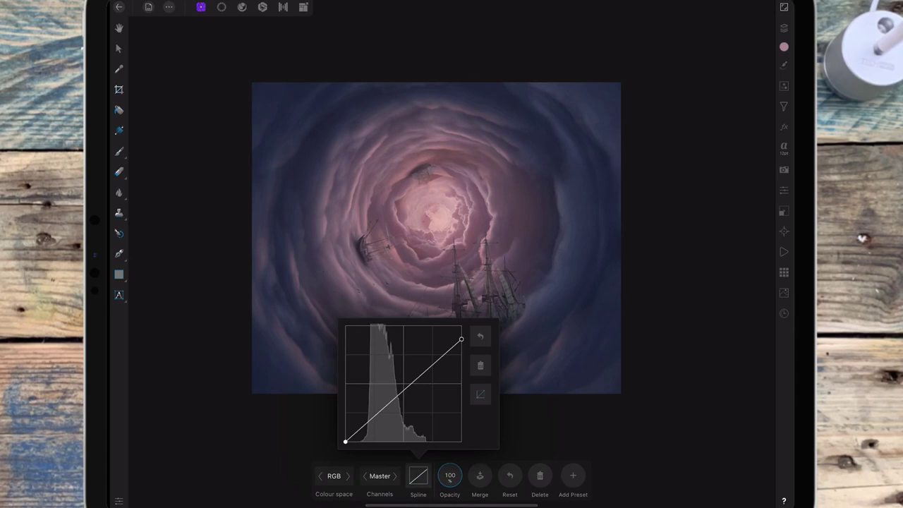
pyautogui.moveTo(461, 339); pyautogui.dragTo(461, 357)
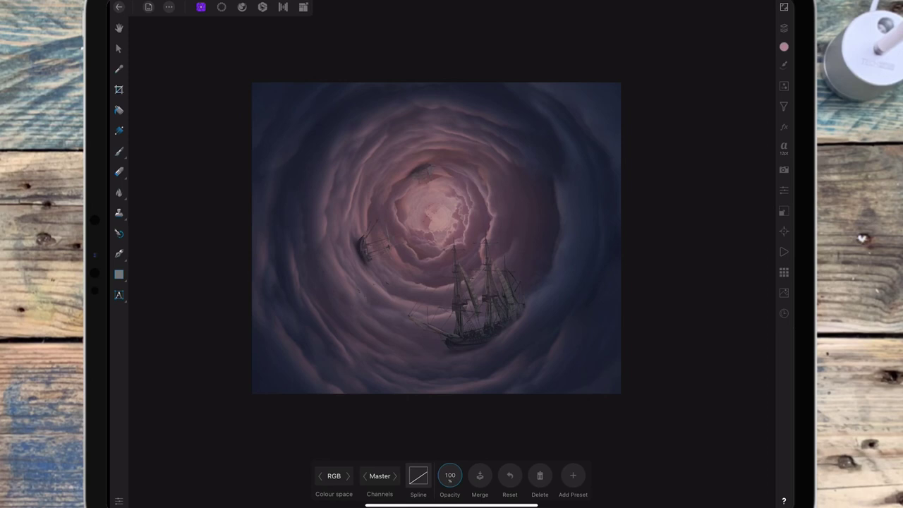
pyautogui.scroll(3, 626, 258)
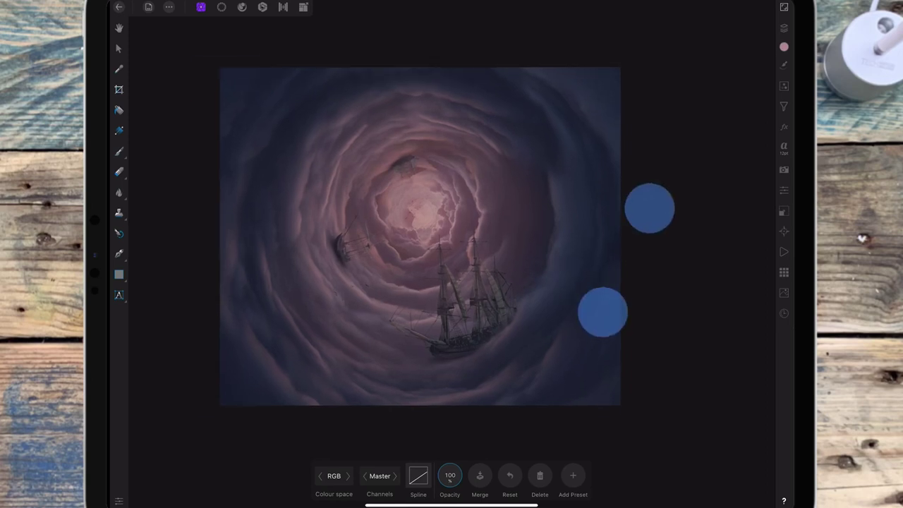